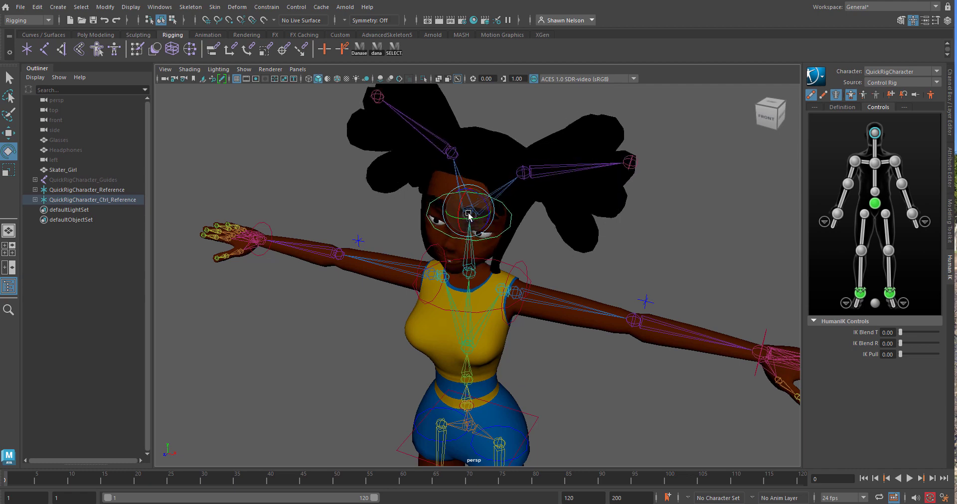
Try rotating the rig's left shoulder control while the character mesh is still bound
left_click(569, 306)
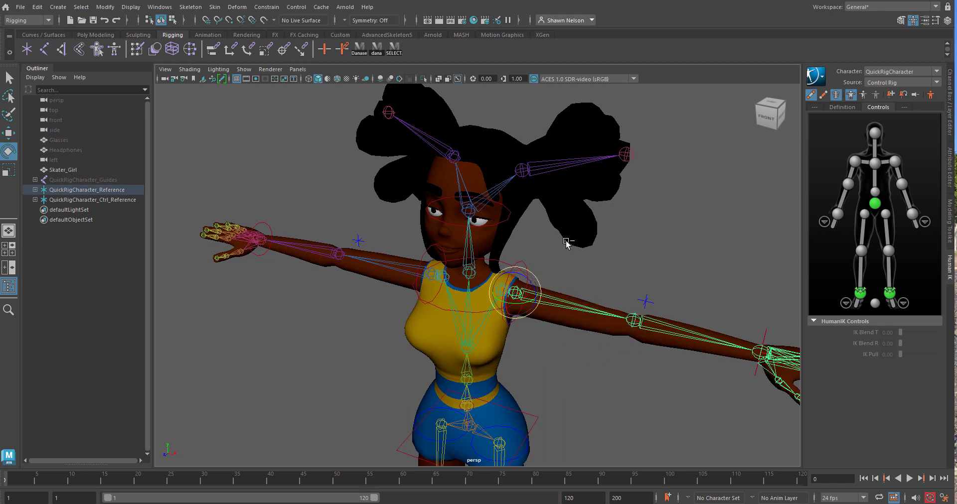
left_click(530, 261)
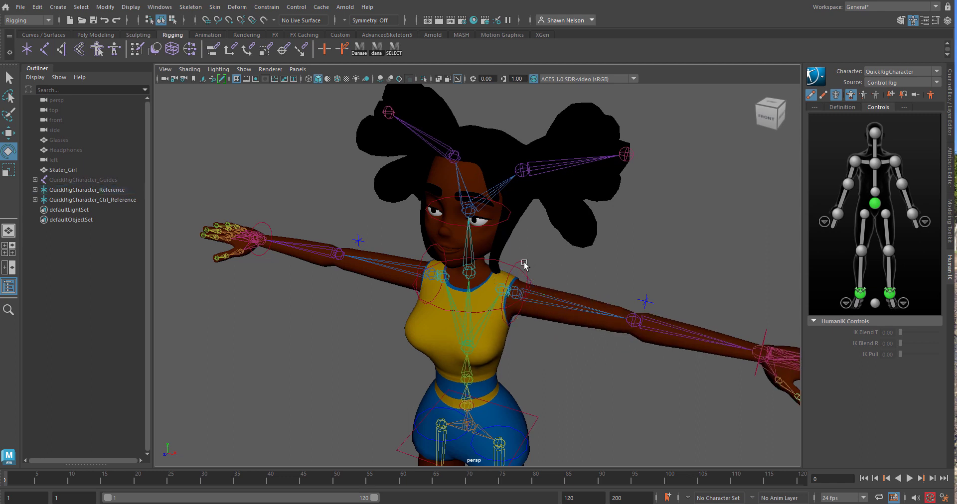
left_click(524, 265)
left_click_drag(536, 285, 590, 266)
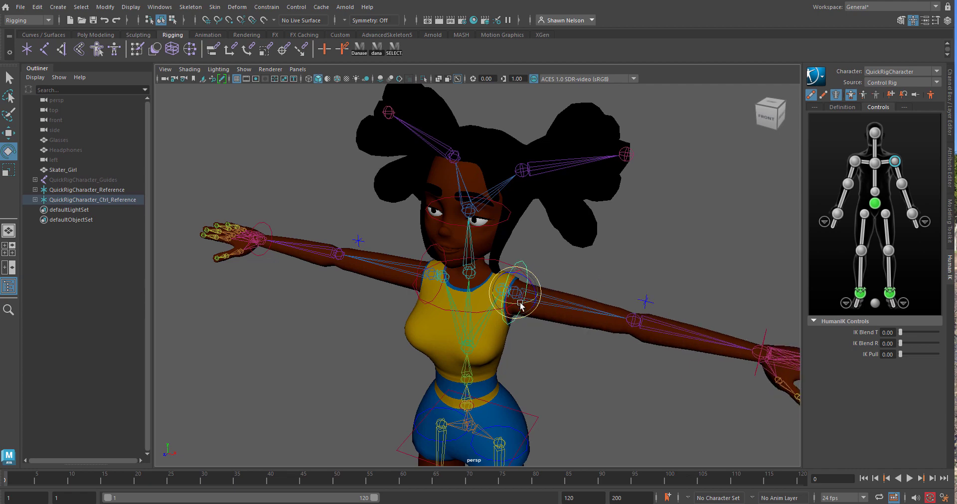
Unbind the skin of the Skater_Girl mesh from the skeleton and clear the selection
left_click(473, 161)
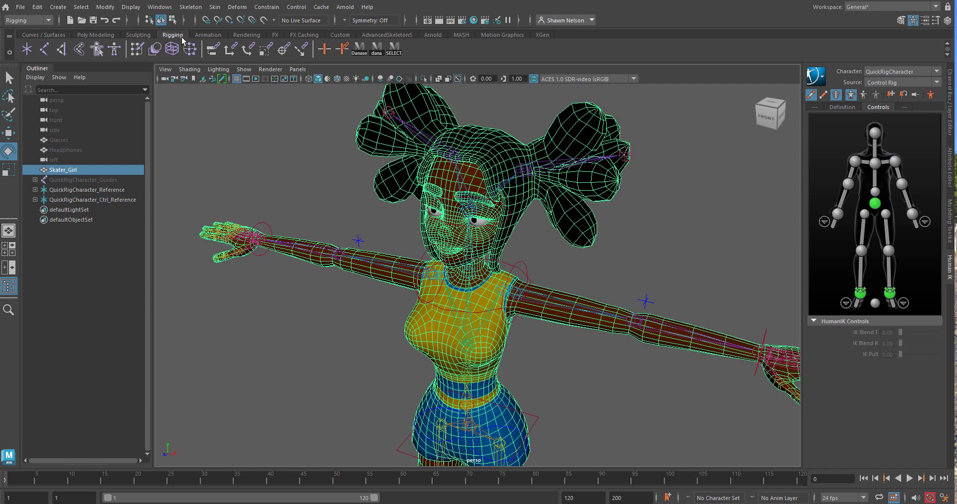
left_click(215, 8)
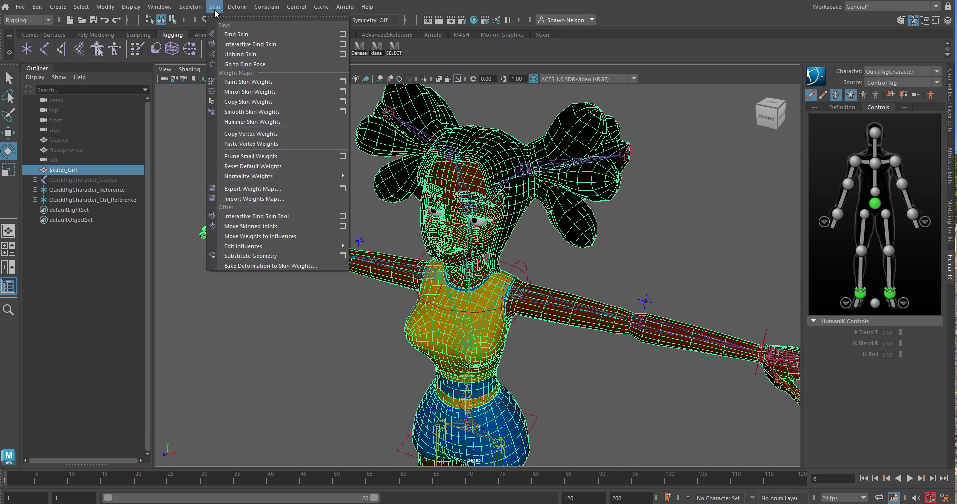
left_click(249, 54)
left_click(613, 254)
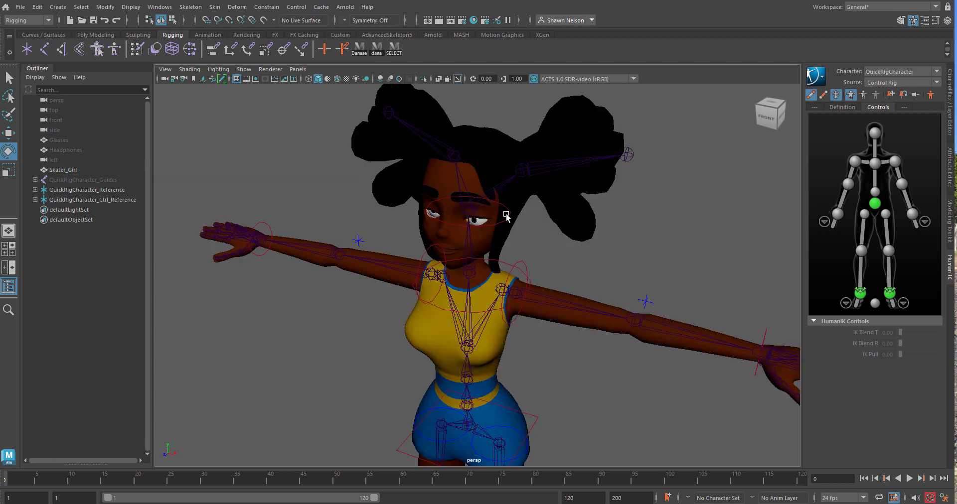
Try rotating the left shoulder control to test the unbound mesh, and undo the rotation
left_click(523, 264)
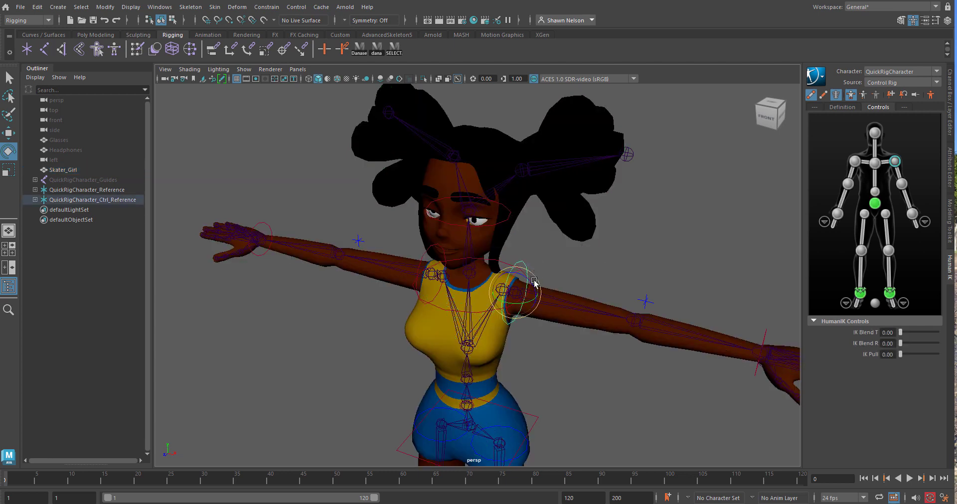
left_click_drag(533, 282, 533, 294)
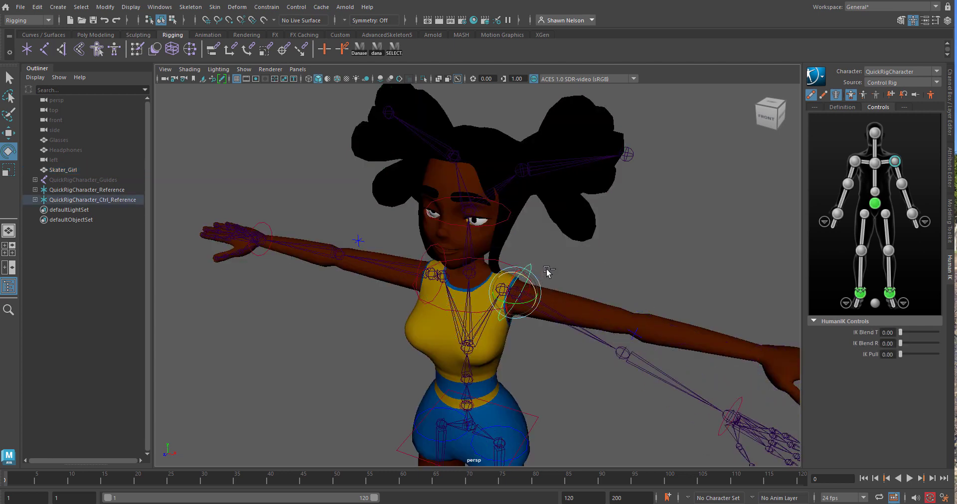
key("ctrl+z")
Switch to the orthographic side view and frame the character's head and neck in profile
scroll(530, 205, "up", 1)
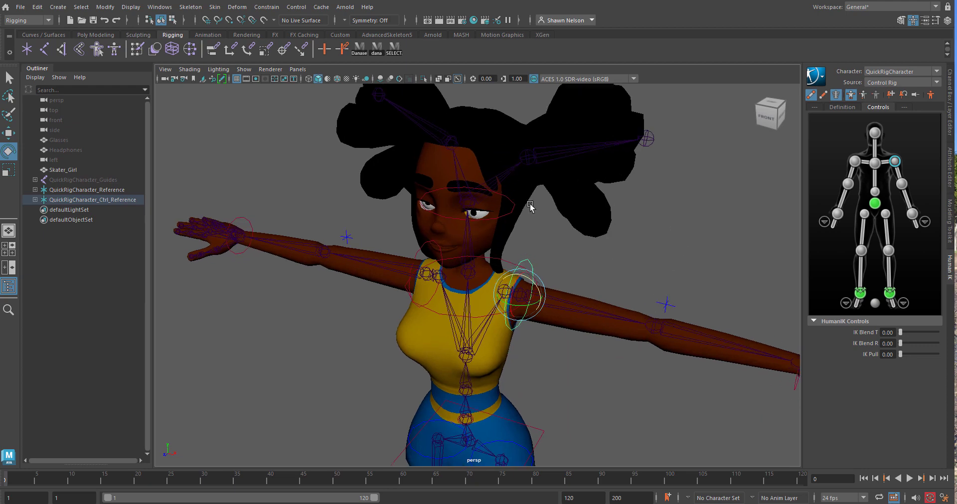
right_click_drag(530, 206, 577, 235, "alt")
left_click_drag(574, 266, 618, 251, "alt")
middle_click_drag(613, 235, 620, 250, "alt")
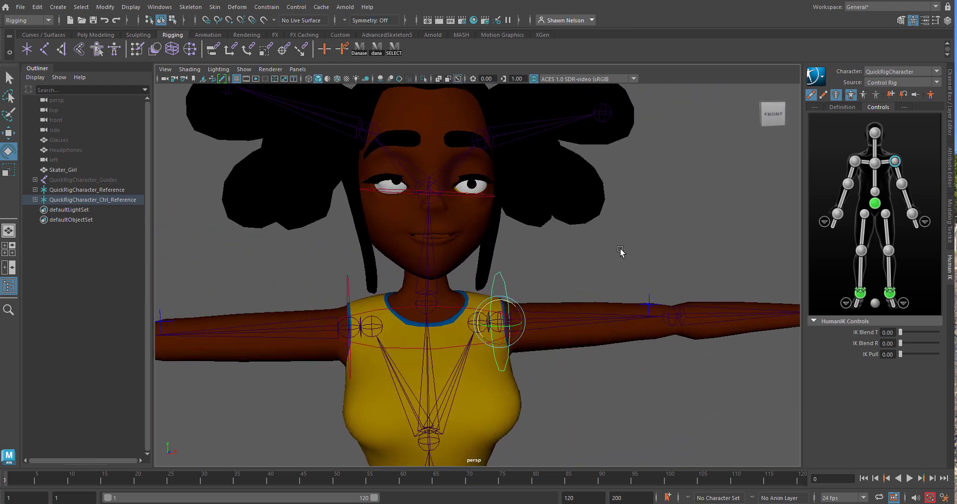
left_click_drag(620, 251, 564, 284, "alt")
right_click_drag(473, 249, 491, 255, "alt")
key("space")
left_click_drag(566, 302, 615, 304)
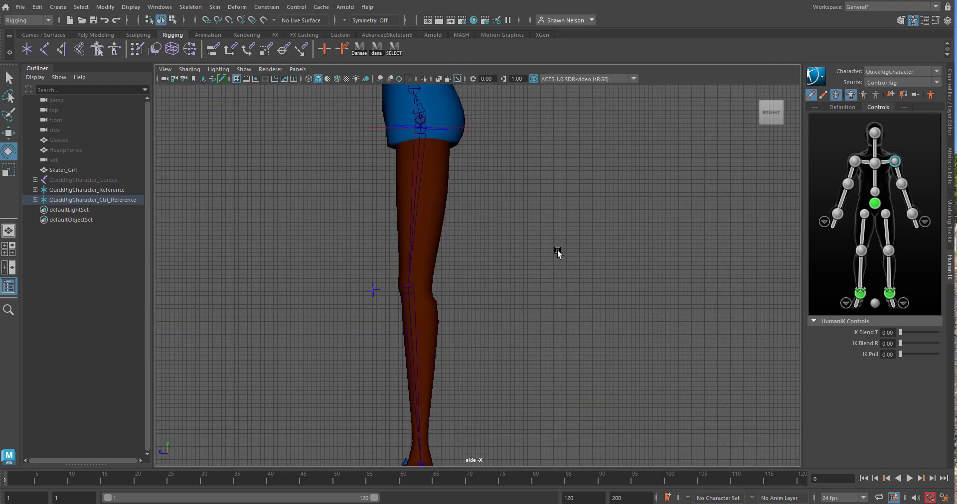
key("f")
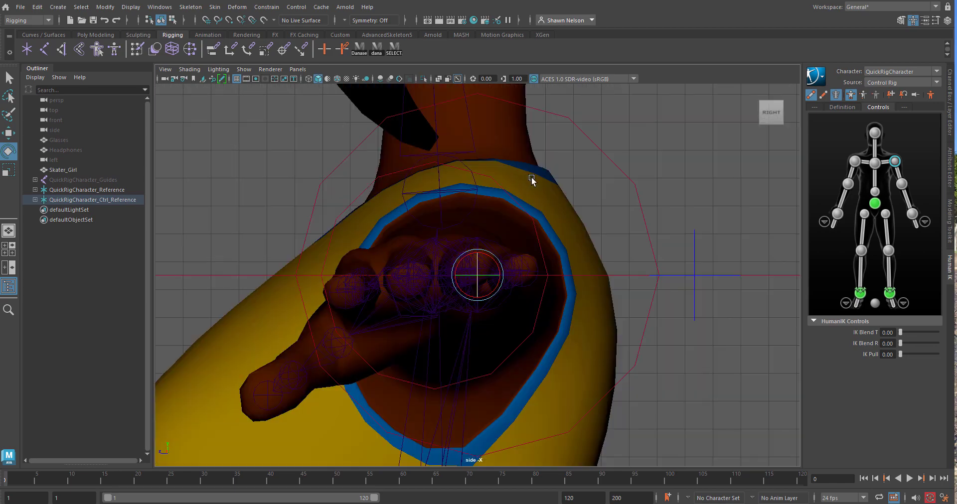
middle_click_drag(551, 170, 700, 495, "alt")
middle_click_drag(455, 269, 489, 326, "alt")
right_click_drag(490, 327, 477, 303, "alt")
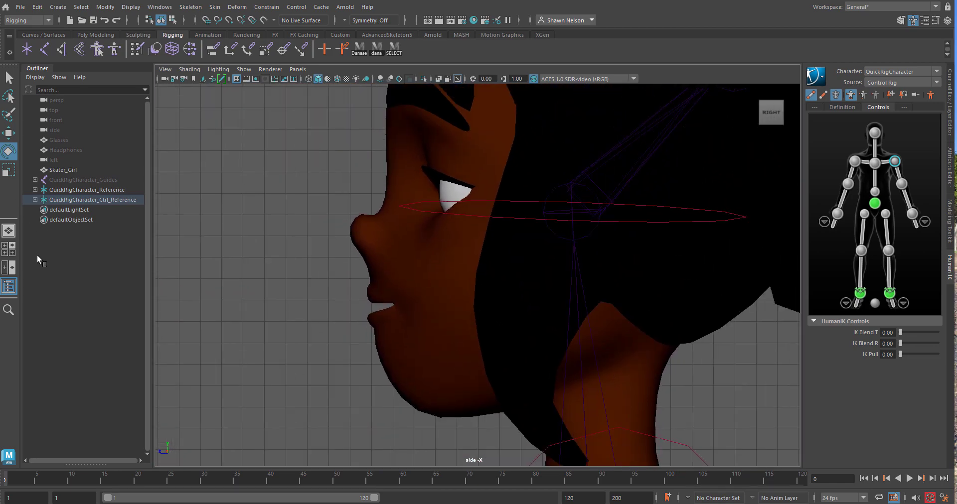
Add the Skater_Girl mesh to a new display layer, layer2, and set that layer to Template
left_click(950, 97)
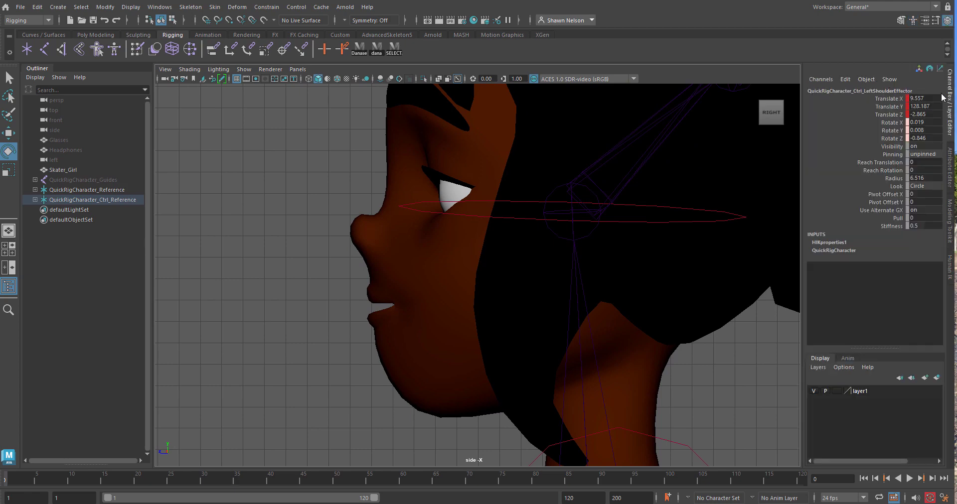
left_click(409, 365)
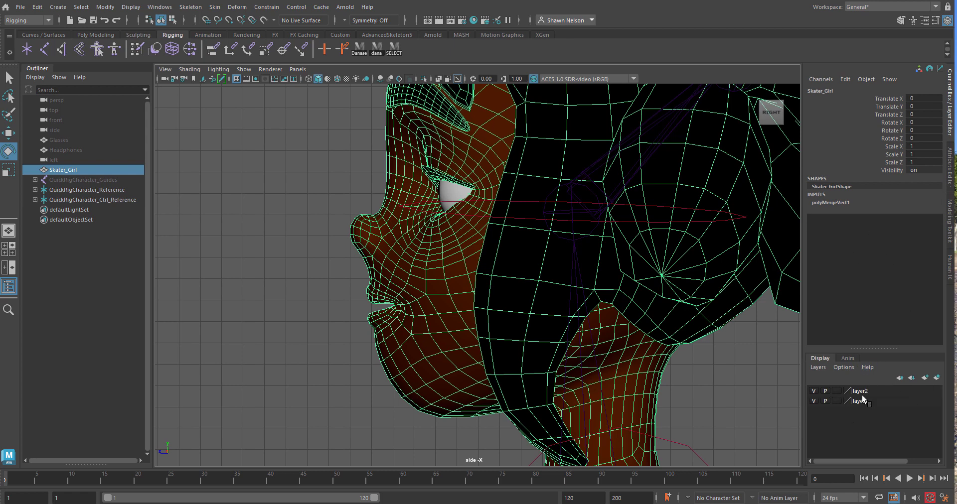
left_click(862, 394)
right_click(862, 394)
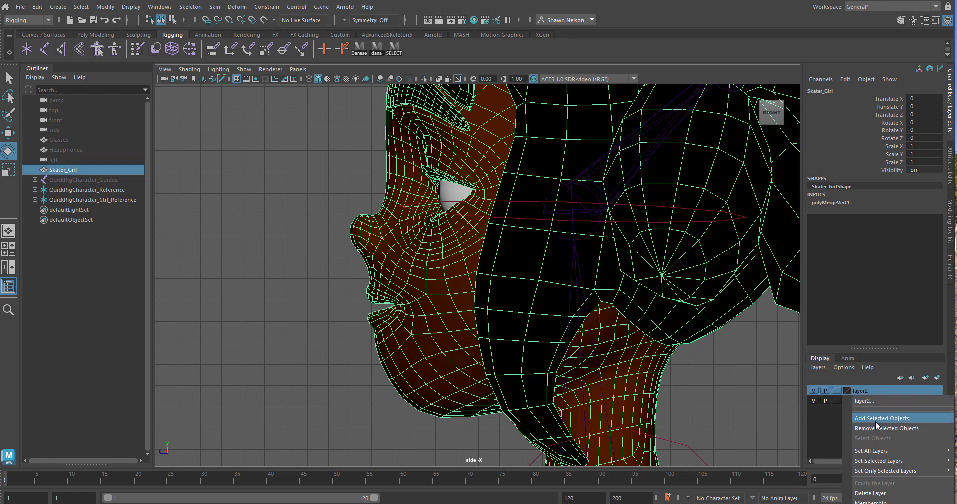
left_click(882, 419)
left_click(837, 392)
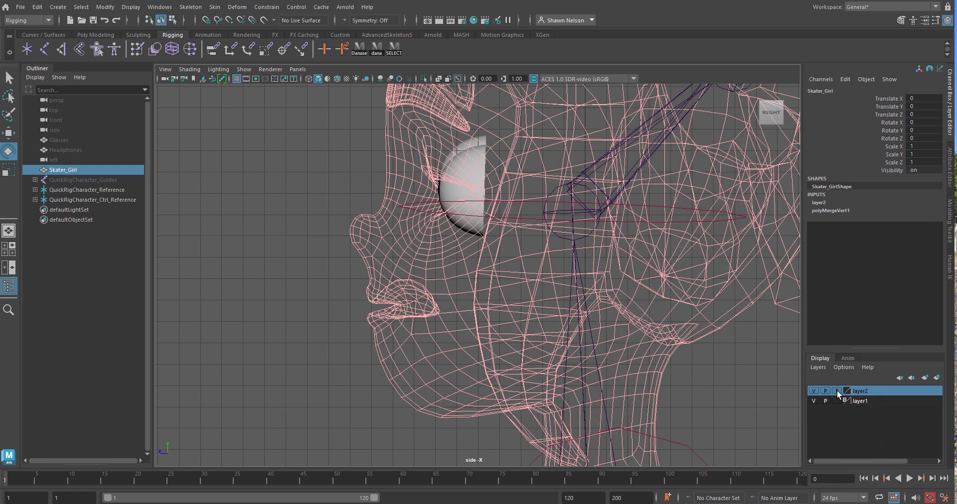
left_click(329, 377)
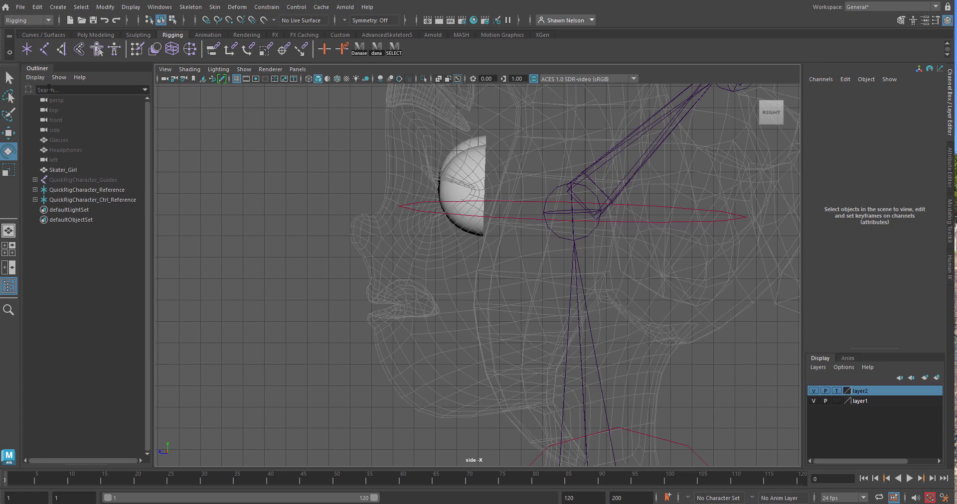
Draw a two-joint chain from the jaw hinge to the chin and lower its root joint to a Translate Y of about 137.87
left_click(47, 51)
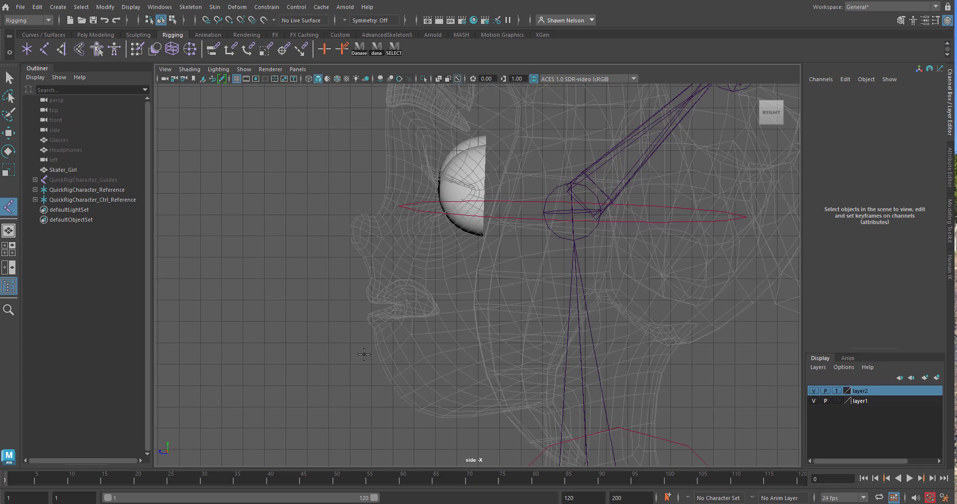
left_click(520, 330)
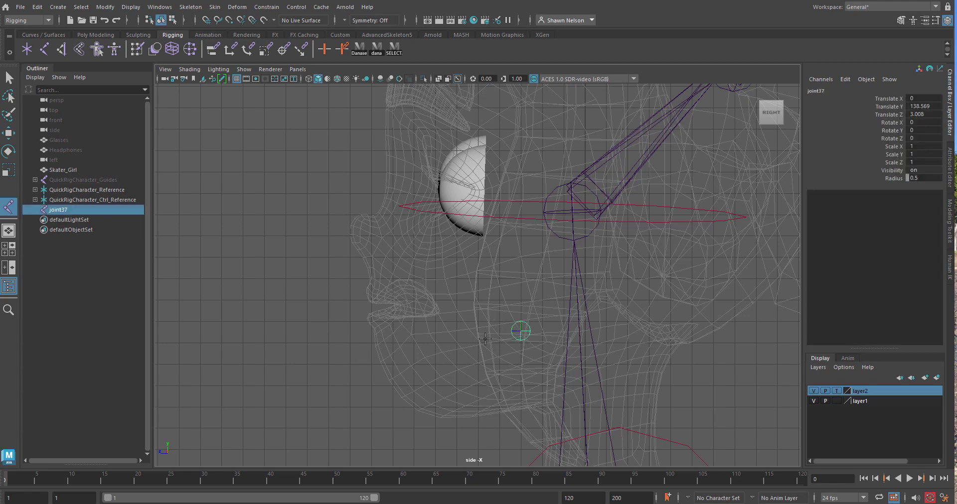
left_click(357, 386)
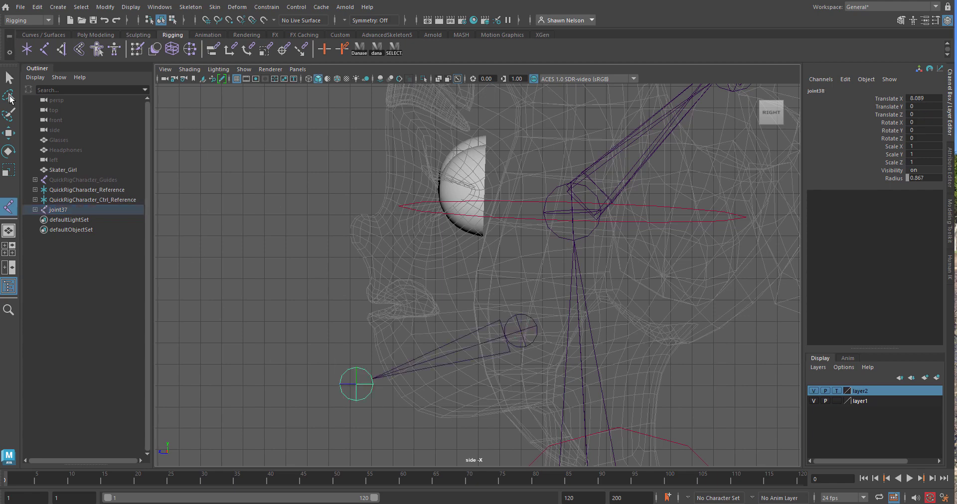
left_click(9, 78)
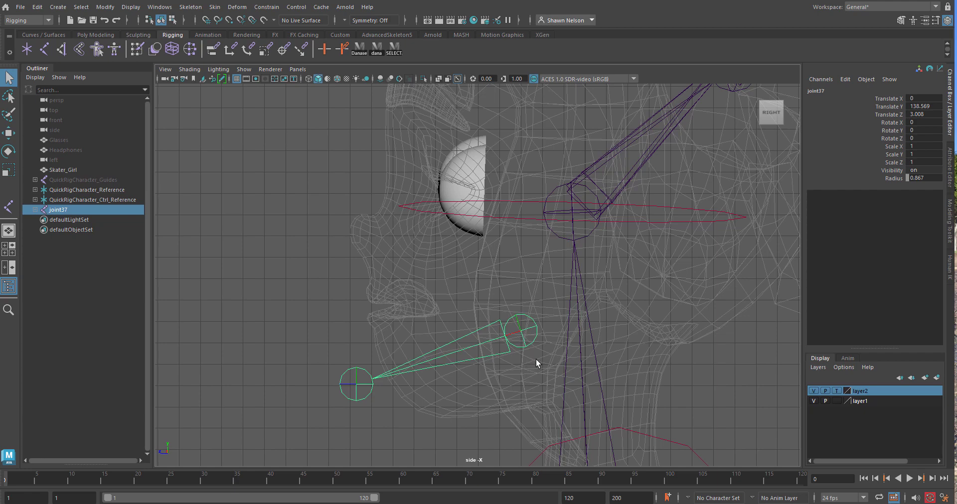
key("w")
left_click_drag(520, 310, 522, 325)
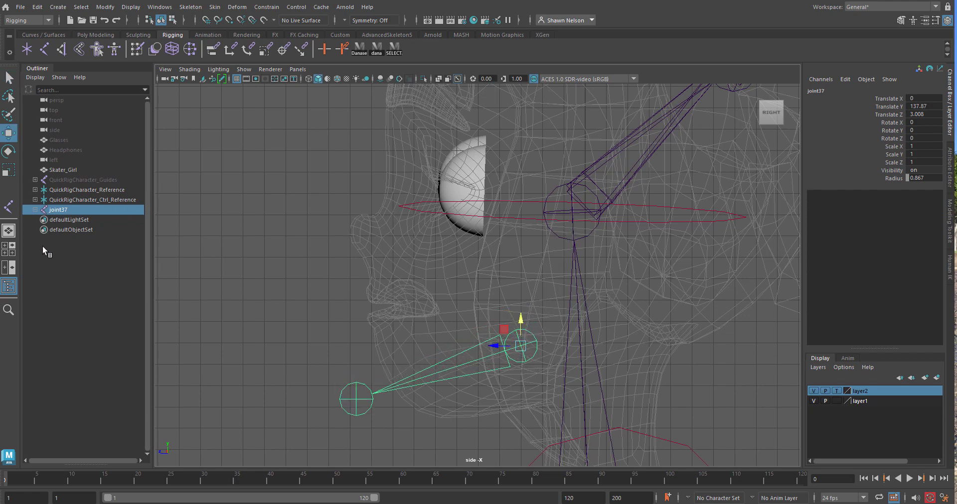
Rename the root joint of the new chain as Jaw
double_click(59, 210)
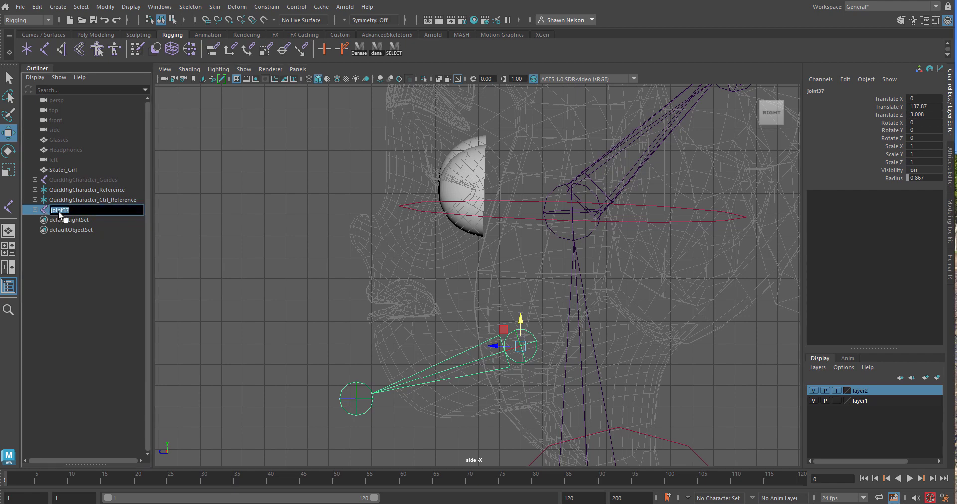
type("Jaw")
key("Return")
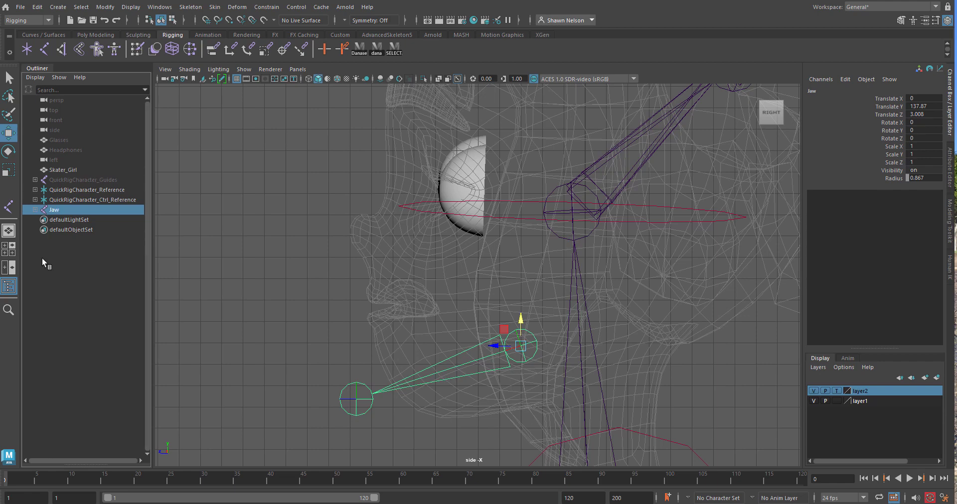
Reduce the joint display size for the scene to 0.80
left_click(130, 7)
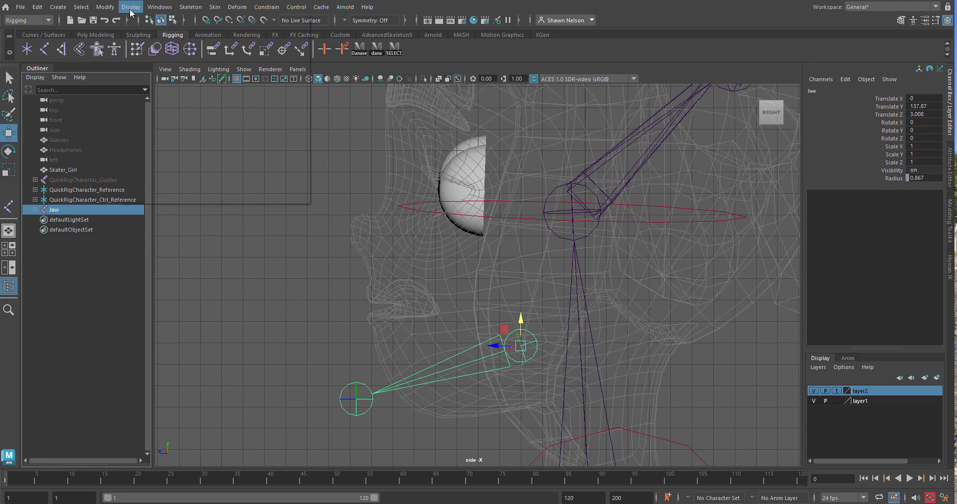
mouse_move(161, 147)
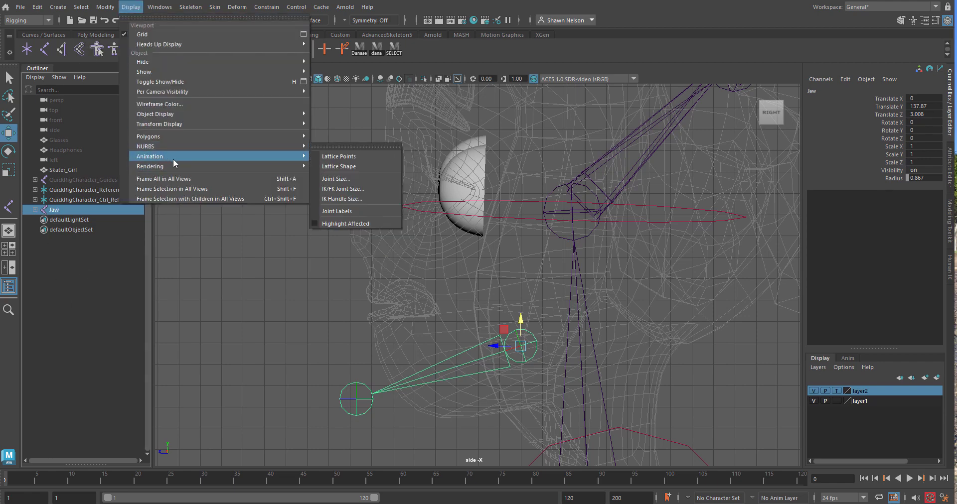
mouse_move(185, 113)
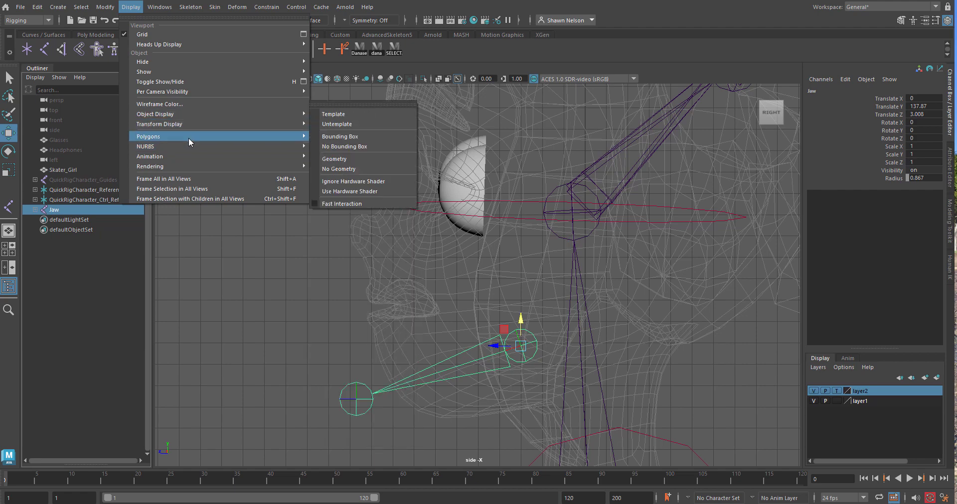
mouse_move(210, 157)
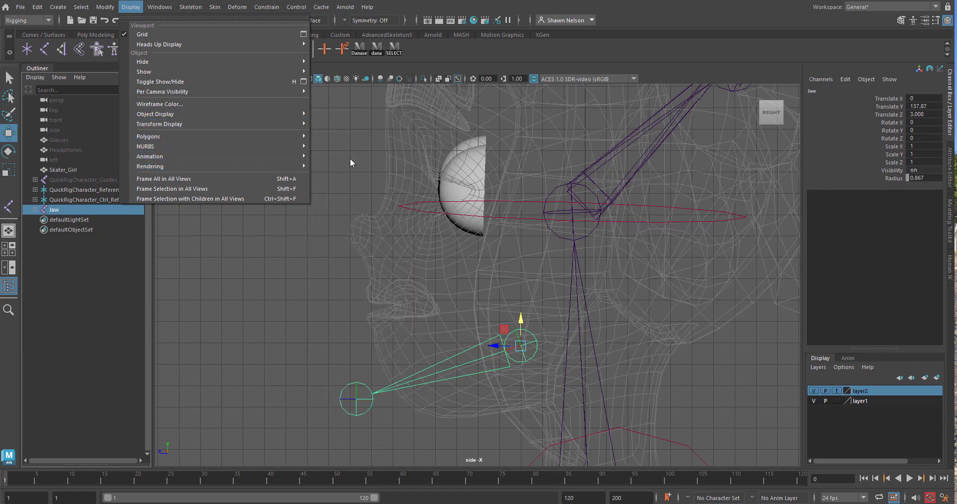
left_click(350, 181)
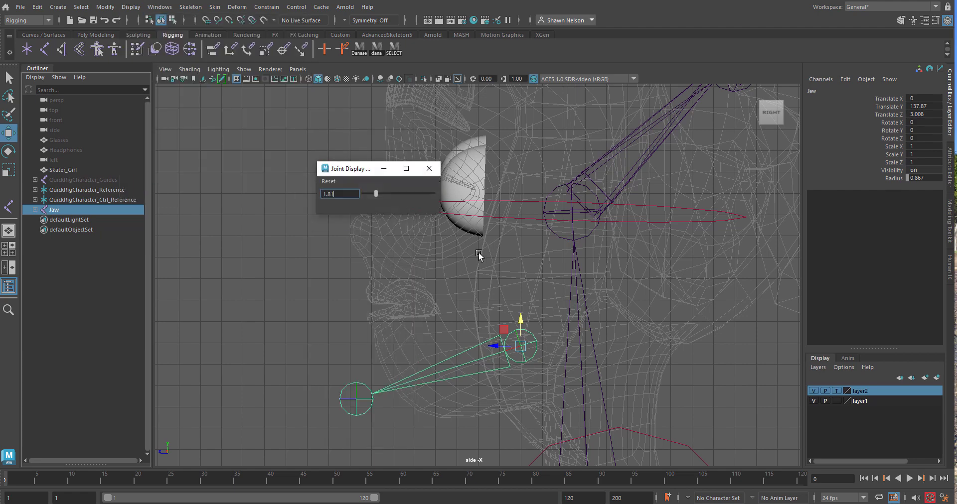
left_click_drag(379, 195, 369, 197)
left_click(293, 357)
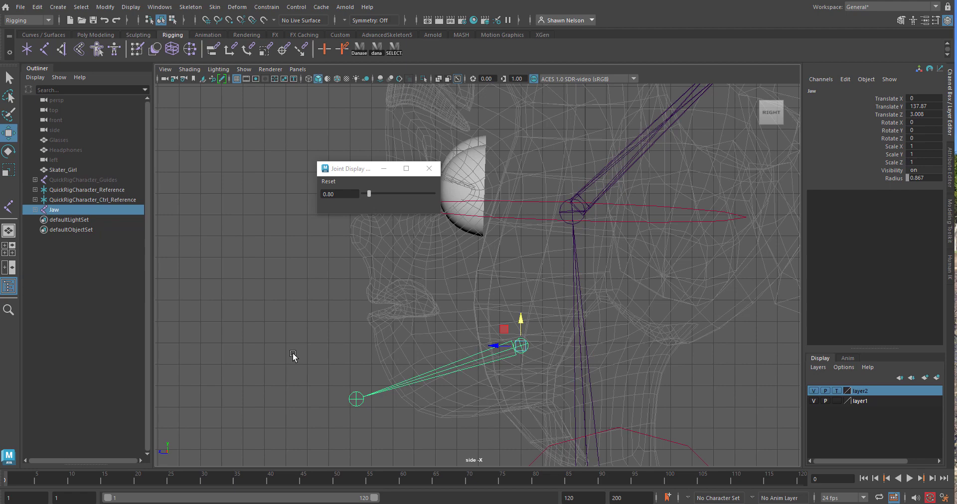
Close the joint size window and check the Jaw joint's placement in the front view and the four-view layout
left_click(513, 351)
key("space")
left_click_drag(513, 350, 518, 371)
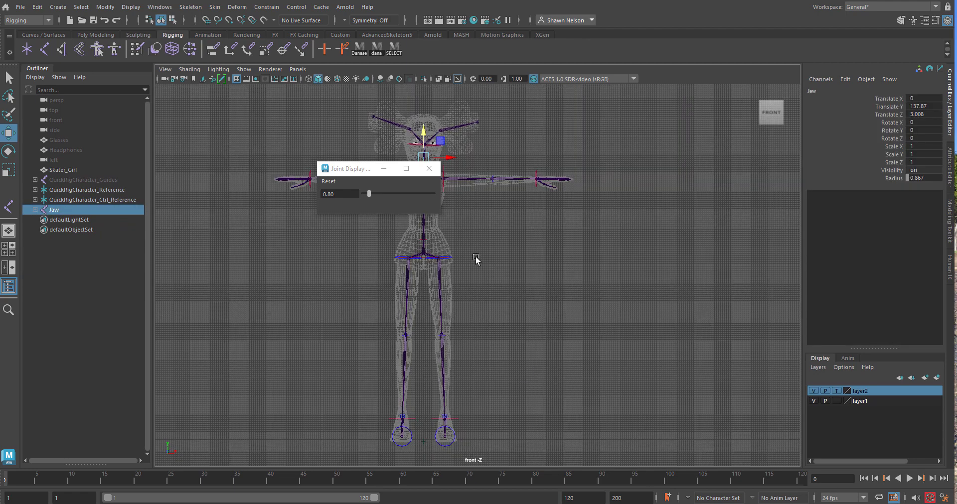
left_click(429, 168)
key("f")
scroll(518, 224, "down", 3)
scroll(518, 224, "down", 3)
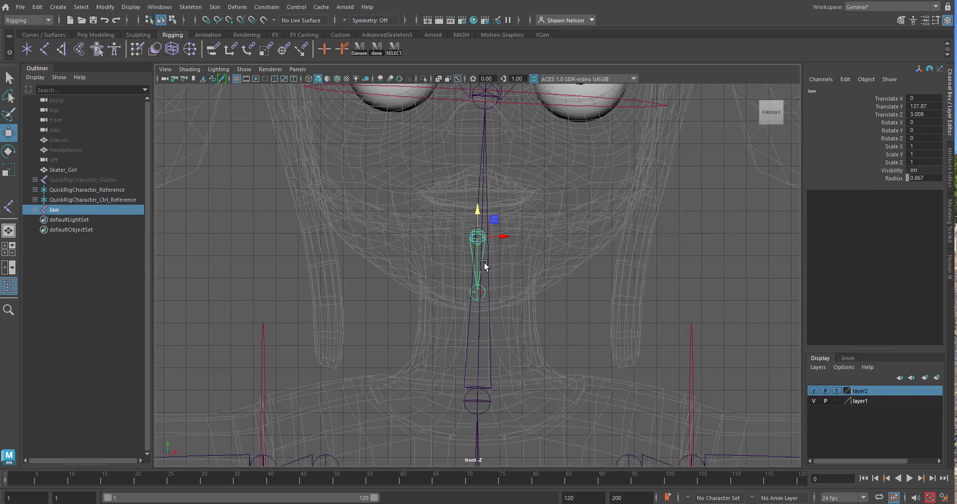
key("space")
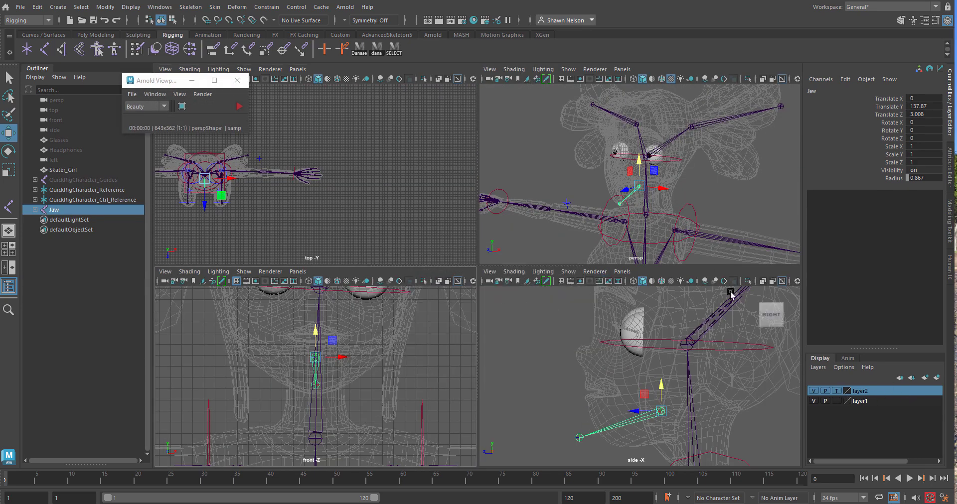
mouse_move(698, 211)
left_mouse_down("alt")
mouse_move(646, 214)
mouse_move(683, 215)
left_mouse_up("alt")
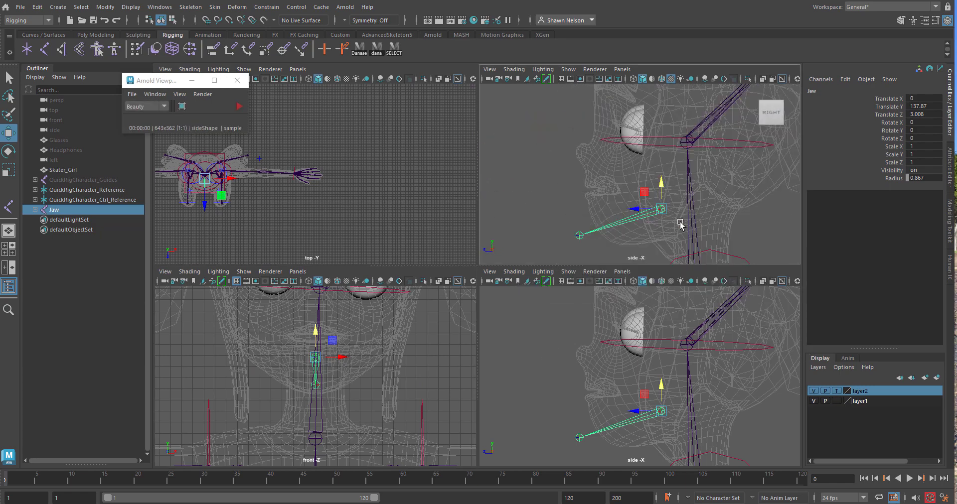
Duplicate the Jaw chain to the lower lip at about Translate Y 138.73 and Z 7.55, and shorten it by pulling in its end joint
key("space")
scroll(658, 285, "down", 4)
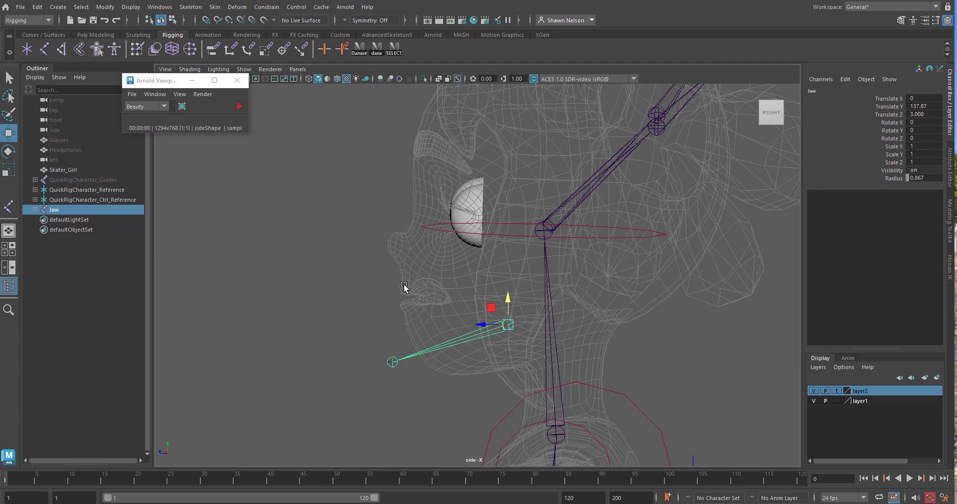
scroll(470, 384, "up", 3)
scroll(470, 383, "up", 1)
left_click(333, 364)
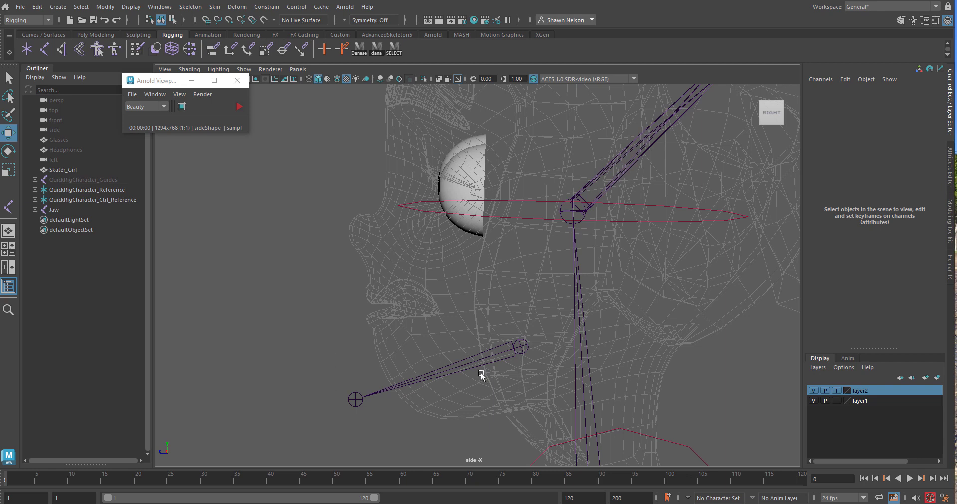
left_click(522, 348)
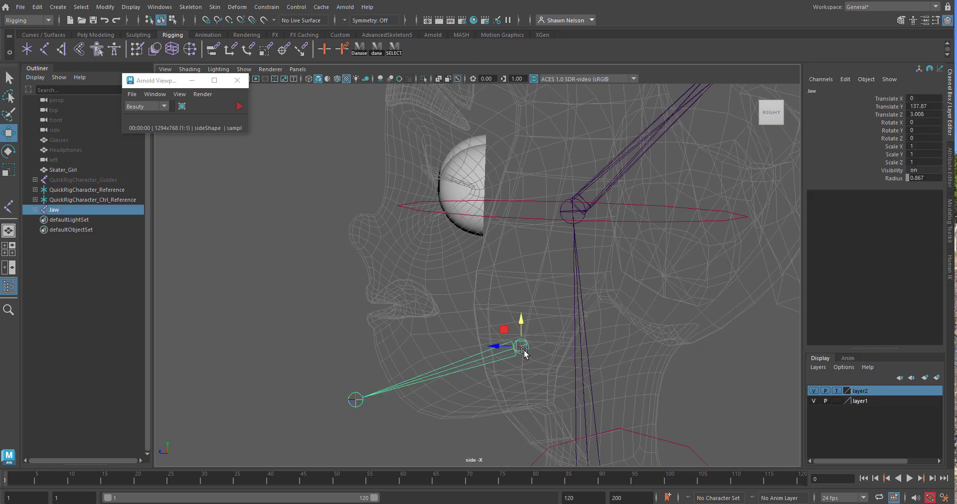
key("ctrl+d")
left_click_drag(522, 347, 427, 331)
left_click(257, 382)
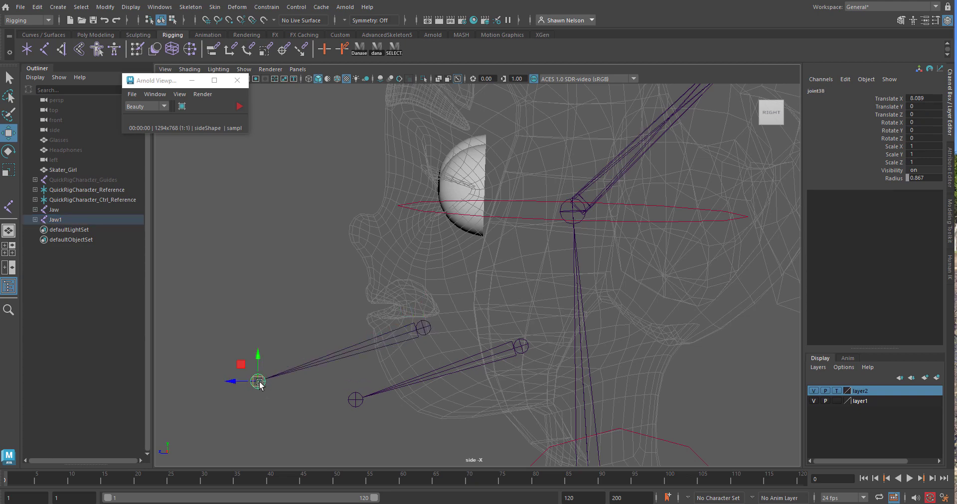
left_click_drag(256, 381, 361, 338)
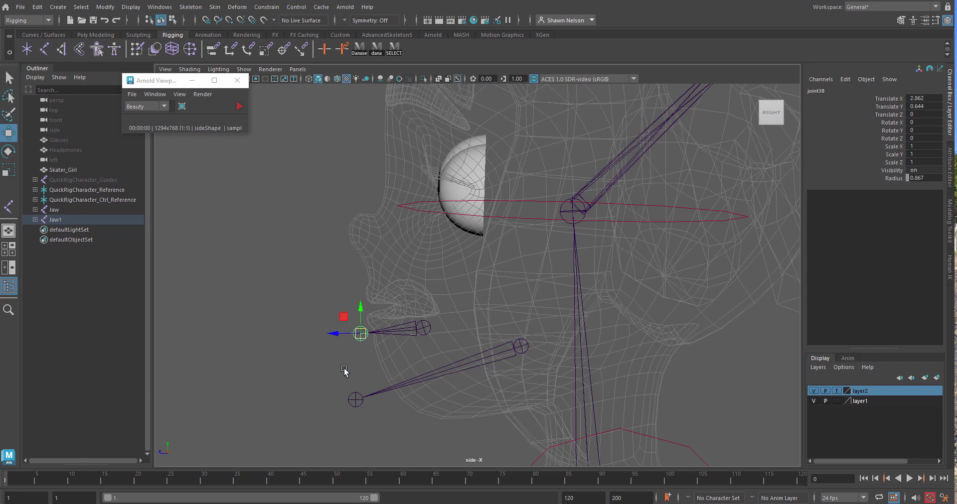
Duplicate the lower-lip chain and move the copy to the upper lip at about Translate Y 140.74 and Z 8.06
left_click(423, 329)
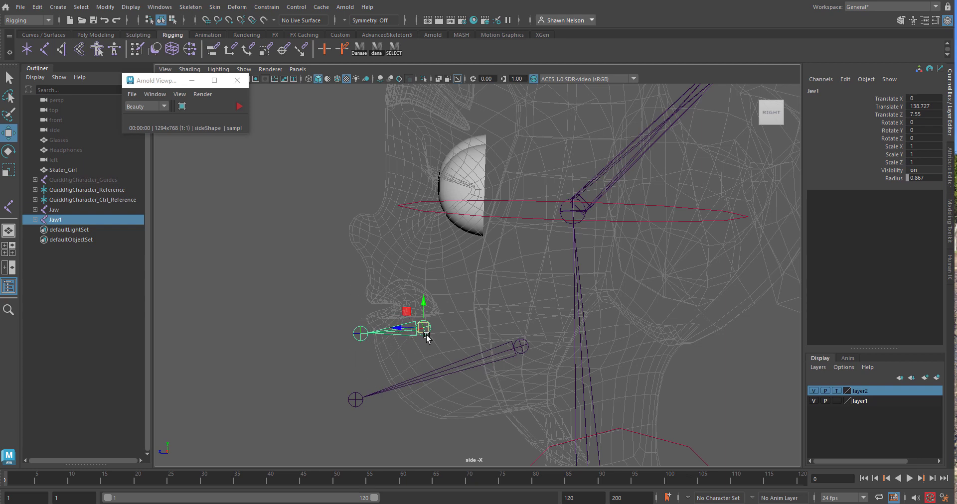
key("ctrl+d")
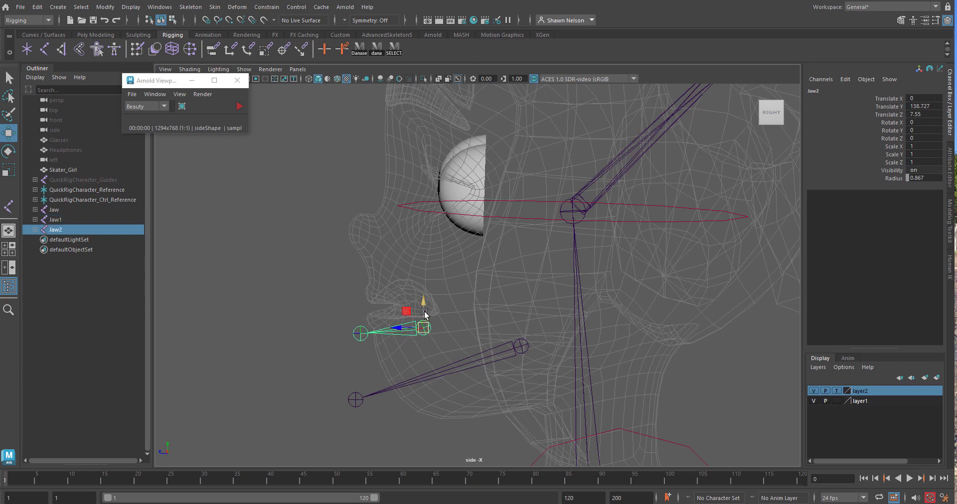
left_click_drag(420, 310, 410, 286)
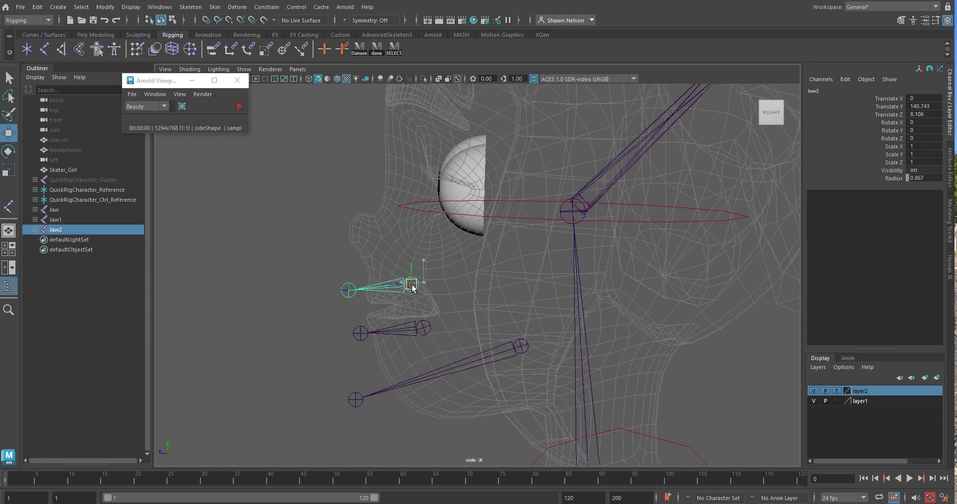
Rename the upper-lip chain's root as LiptopM and the lower-lip chain's root as Lip_Bottm_M
double_click(55, 230)
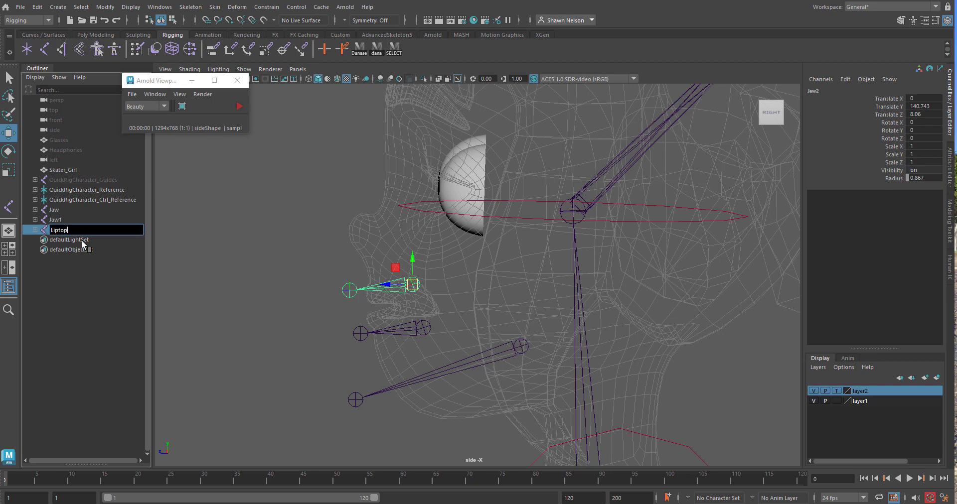
type("M")
left_click(376, 331)
double_click(53, 221)
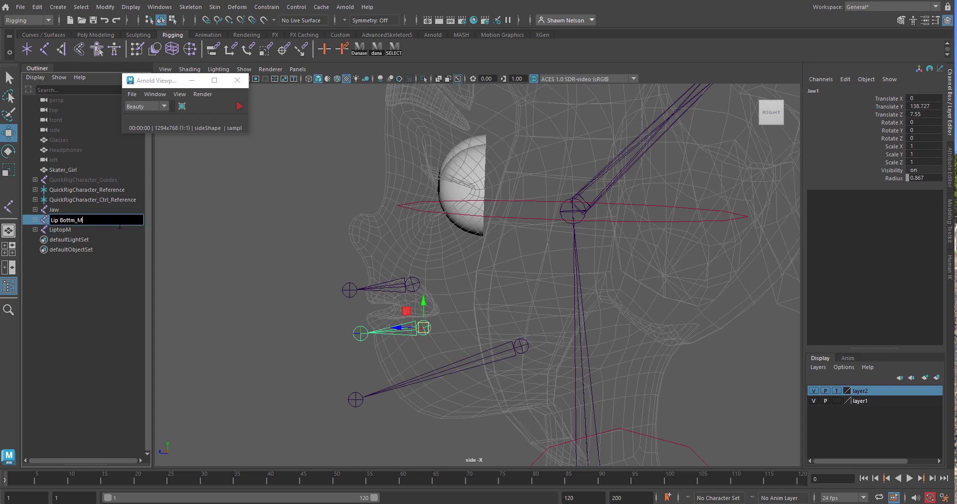
left_click(416, 299)
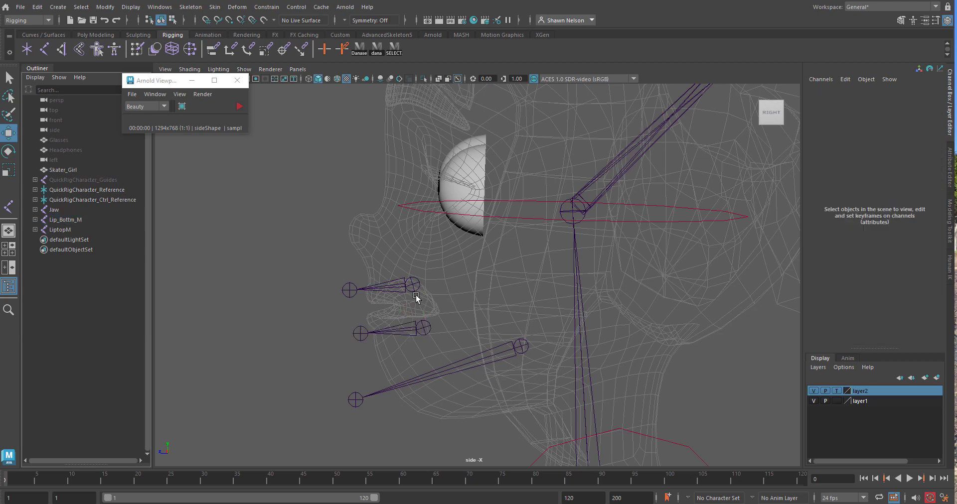
Select the LiptopM and Lip_Bottm_M chains and set layer2's display type to Reference in the perspective view
left_click(399, 289)
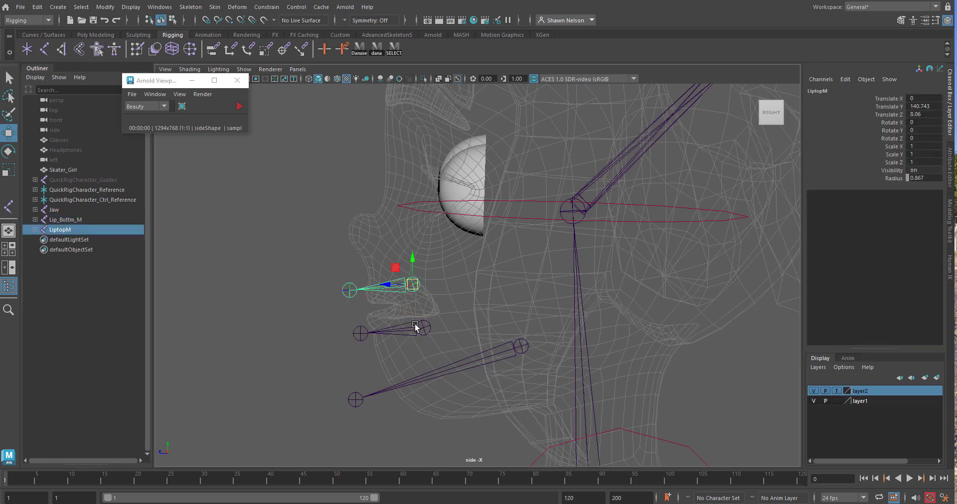
left_click(415, 326, "shift")
key("space")
left_click_drag(436, 316, 477, 306)
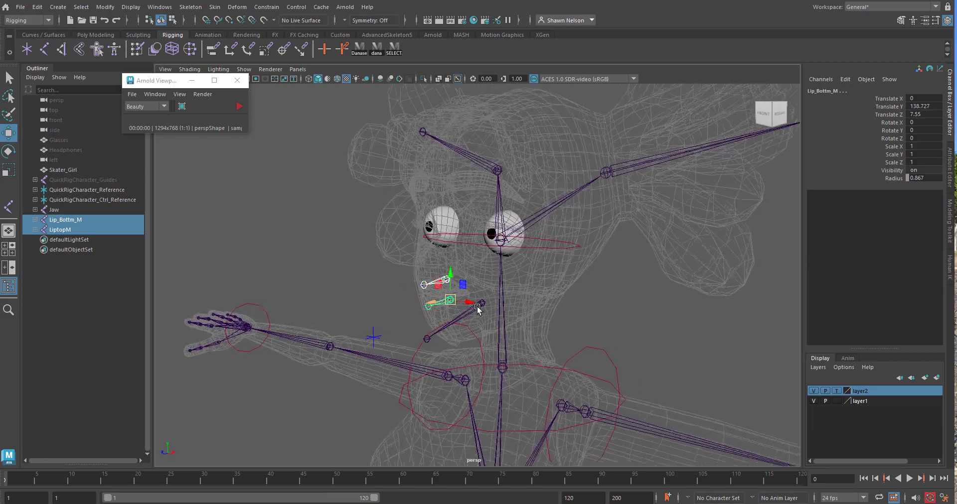
right_click_drag(477, 306, 570, 447, "alt")
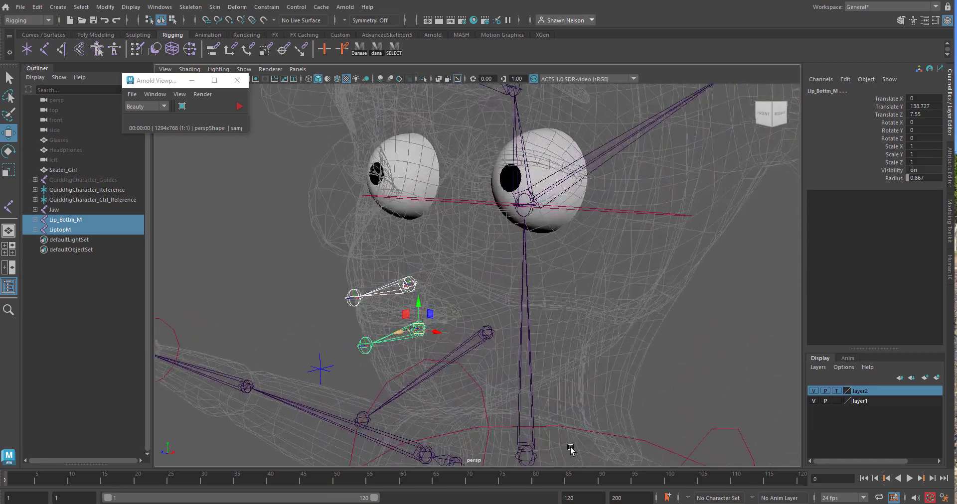
left_click(839, 391)
left_click(837, 391)
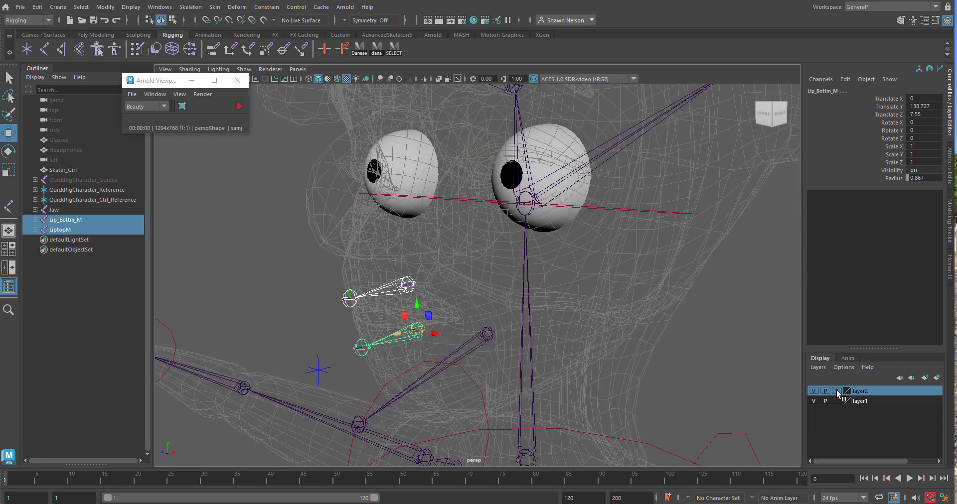
left_click(837, 392)
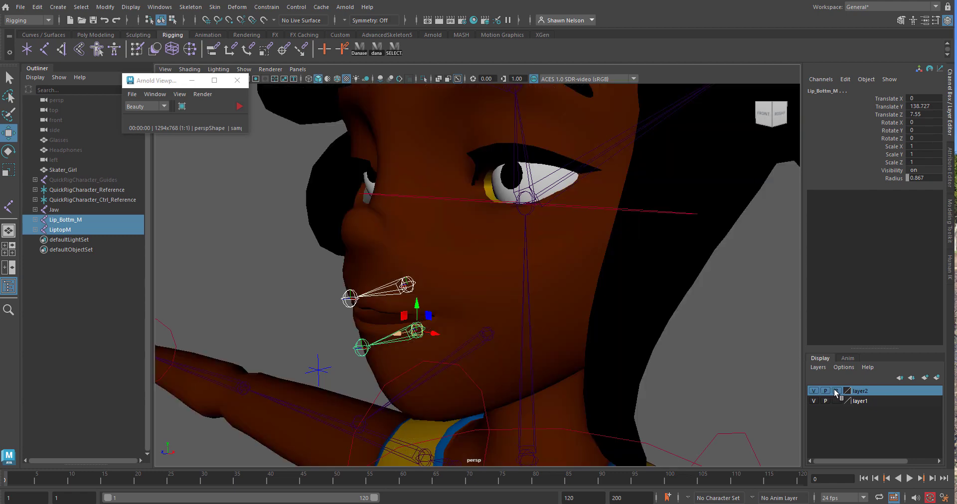
Duplicate both middle lip chains to the positive X side at about Translate X 1.69 and rotate the copies to about Rotate Y 16.6
mouse_move(498, 299)
left_mouse_down("alt")
mouse_move(506, 316)
mouse_move(497, 323)
left_mouse_up("alt")
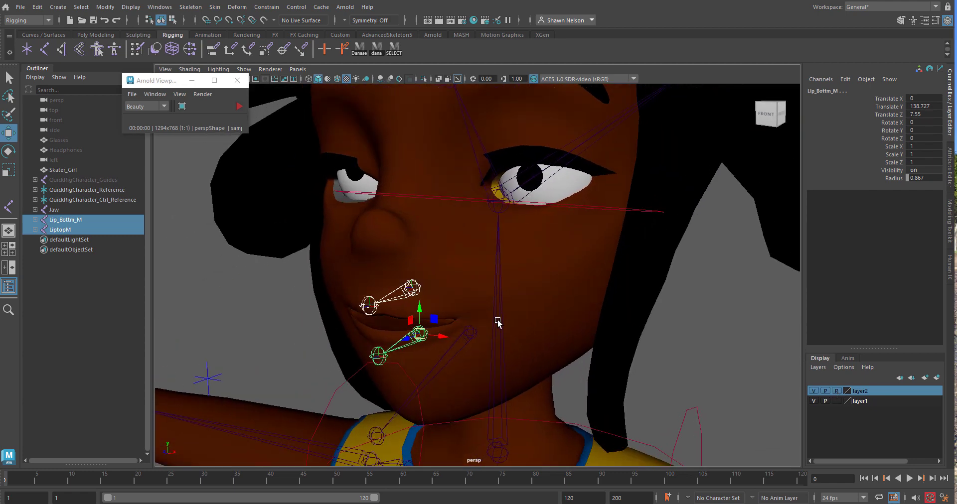
key("ctrl+d")
left_click_drag(446, 338, 482, 330)
key("e")
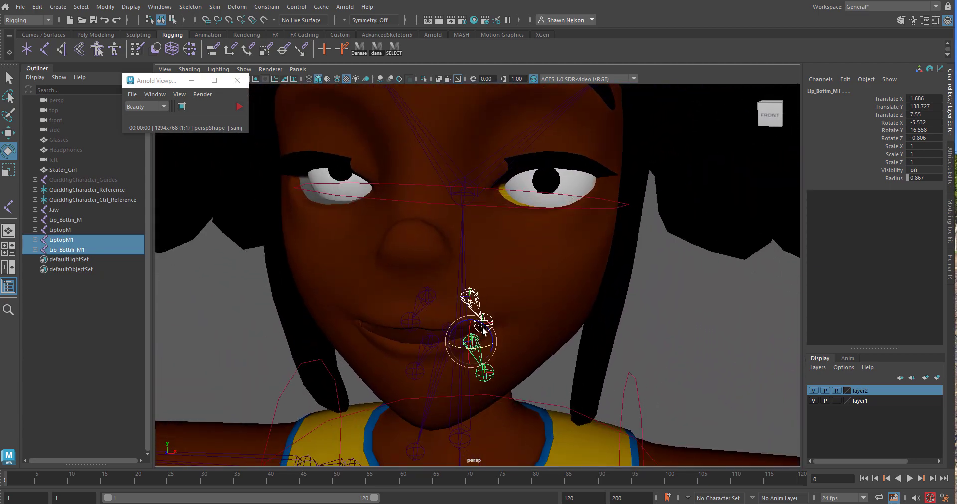
Duplicate both middle lip chains to the negative X side at about Translate X -2.54 and rotate the copies to about Rotate Y -21.6
left_click(425, 300)
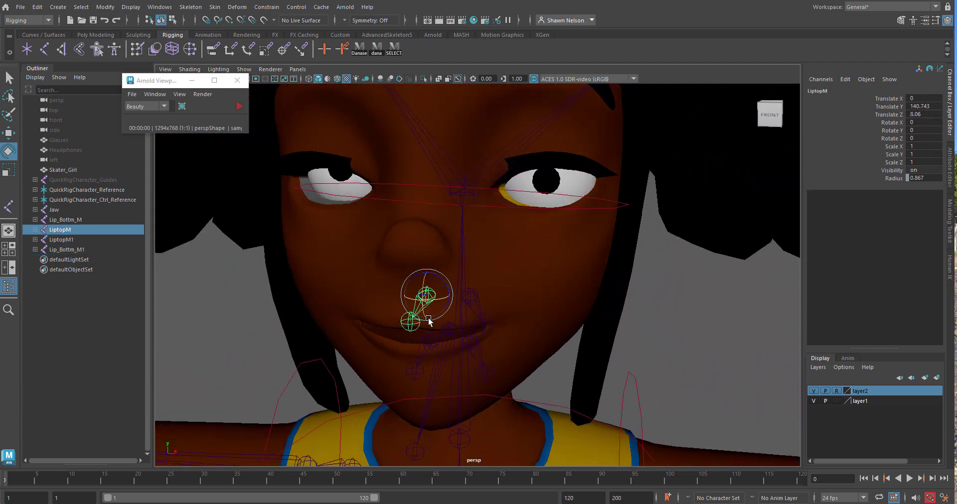
left_click(431, 345, "shift")
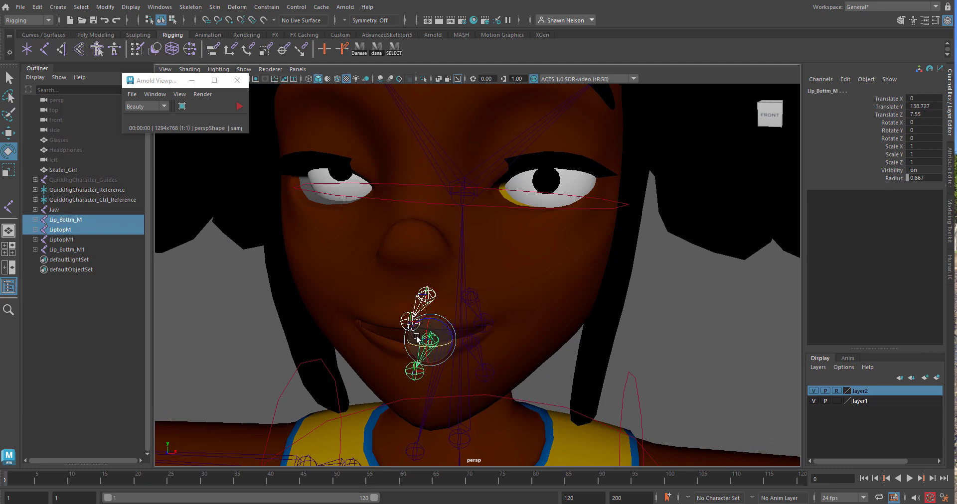
key("w")
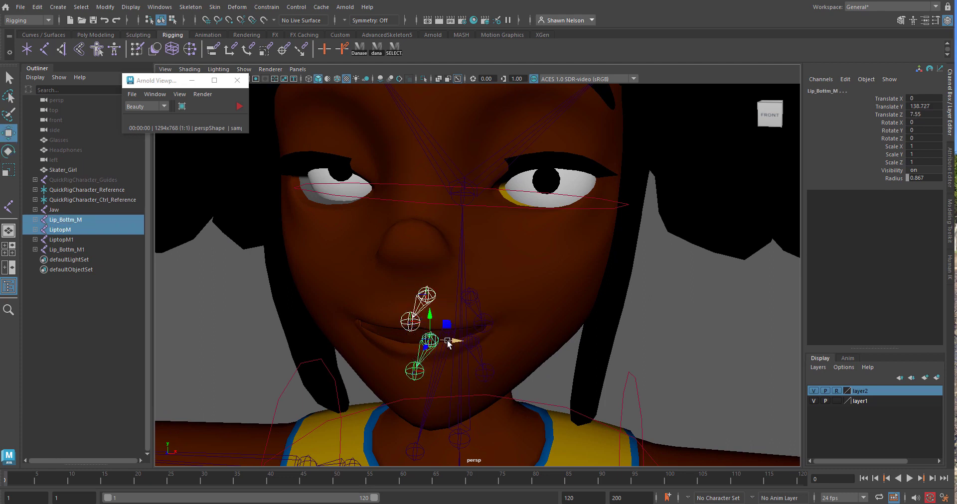
key("ctrl+d")
left_click_drag(454, 337, 422, 364)
key("e")
In the front view, move LiptopM2 closer to the mouth corner and Lip_Bottm_M2 to about Translate X -2.25 and Y 139.02
key("space")
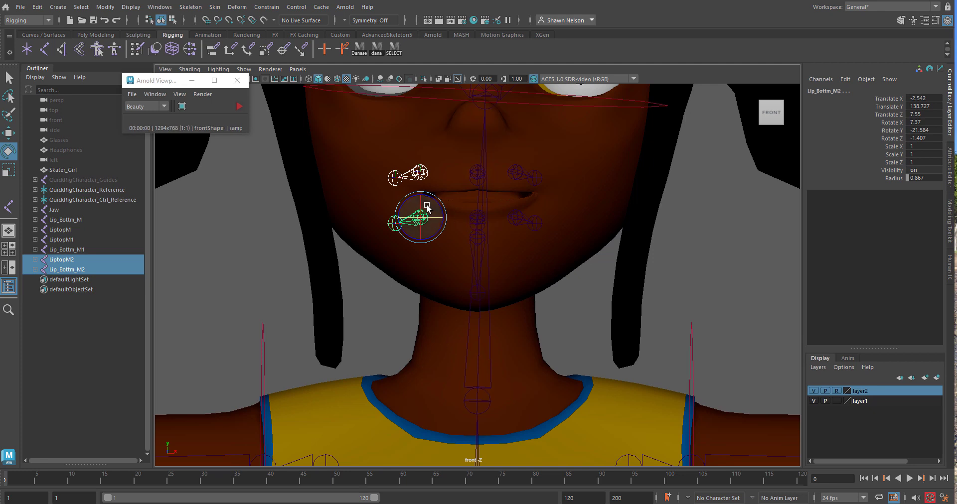
left_click(421, 176)
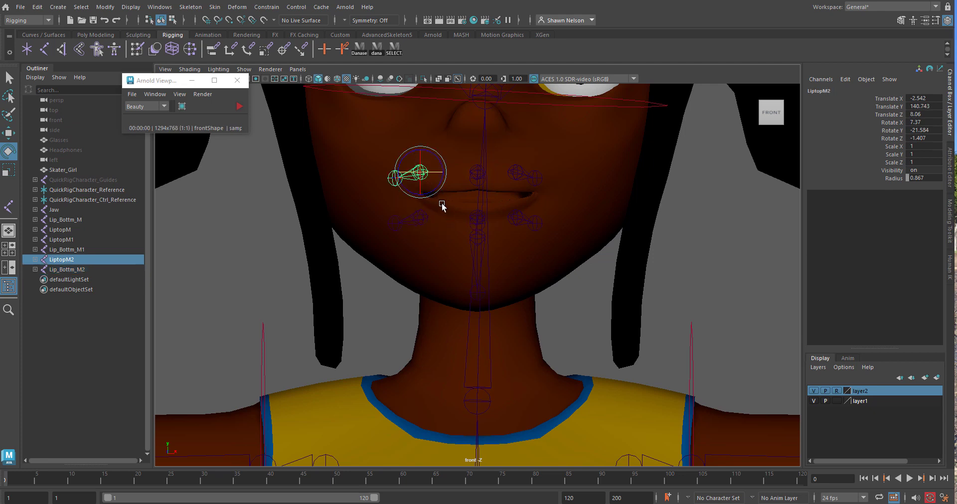
key("w")
left_click_drag(420, 172, 429, 175)
left_click(423, 227)
left_click_drag(424, 225, 424, 215)
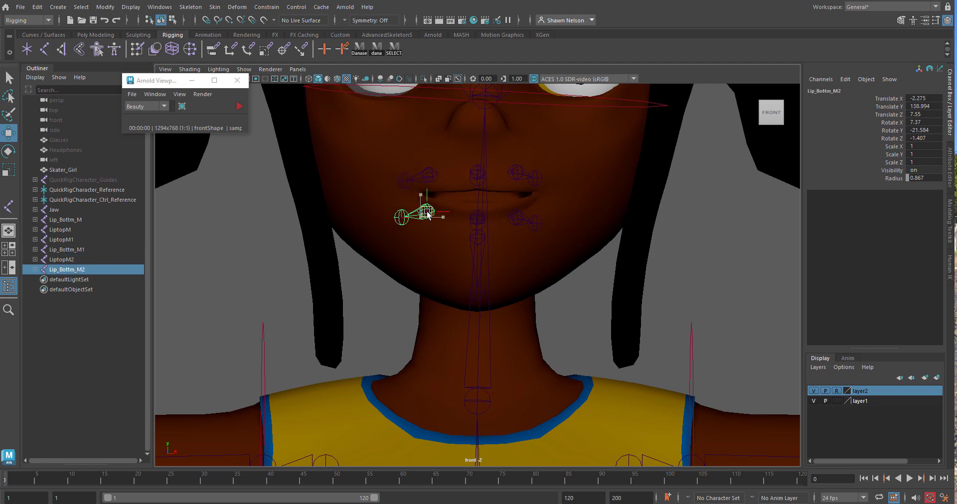
Move LiptopM1 slightly outward to the opposite mouth corner and Lip_Bottm_M1 to about Translate X 2.18 and Y 138.82
left_click(515, 173)
left_click_drag(516, 174, 523, 187)
left_click(517, 219)
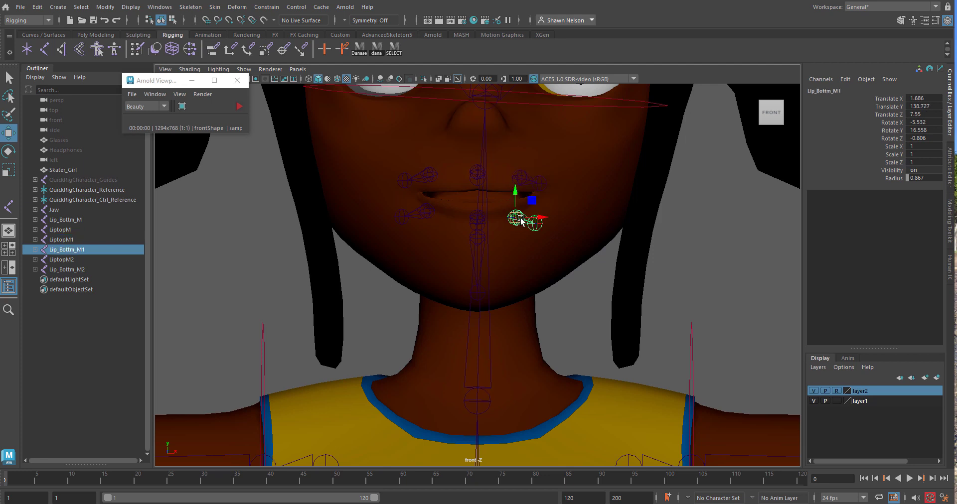
left_click_drag(519, 218, 530, 215)
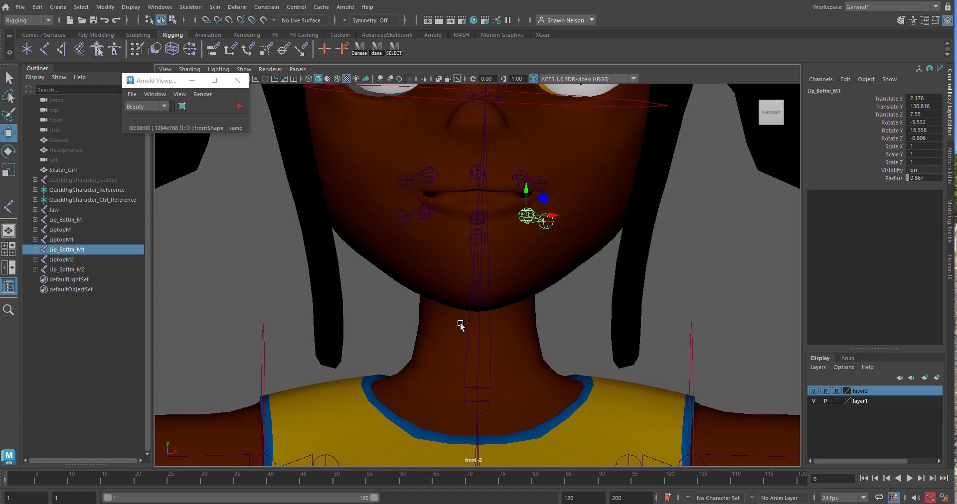
Select all six lip chains and check their placement around the mouth in the perspective and side views
key("space")
left_click_drag(500, 226, 499, 201)
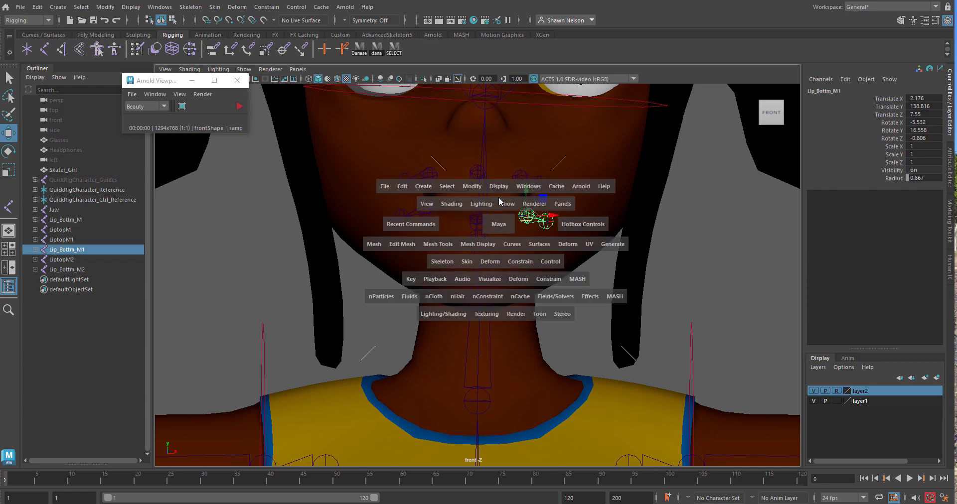
left_click_drag(500, 288, 349, 282, "alt")
left_click(62, 269)
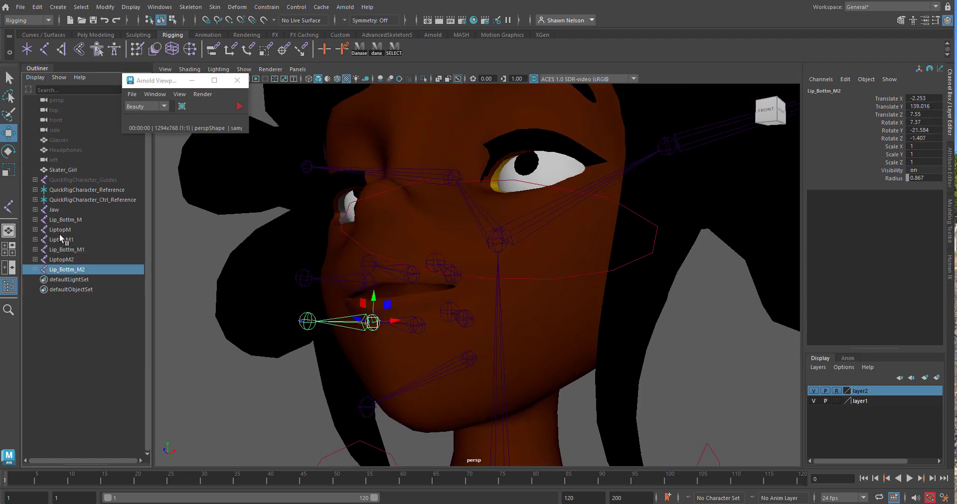
left_click(61, 230, "shift")
left_click(61, 221, "shift")
mouse_move(375, 313)
left_mouse_down("alt")
mouse_move(439, 343)
mouse_move(497, 305)
mouse_move(367, 304)
mouse_move(343, 322)
mouse_move(280, 316)
mouse_move(306, 357)
mouse_move(367, 380)
mouse_move(435, 379)
mouse_move(375, 316)
mouse_move(365, 319)
left_mouse_up("alt")
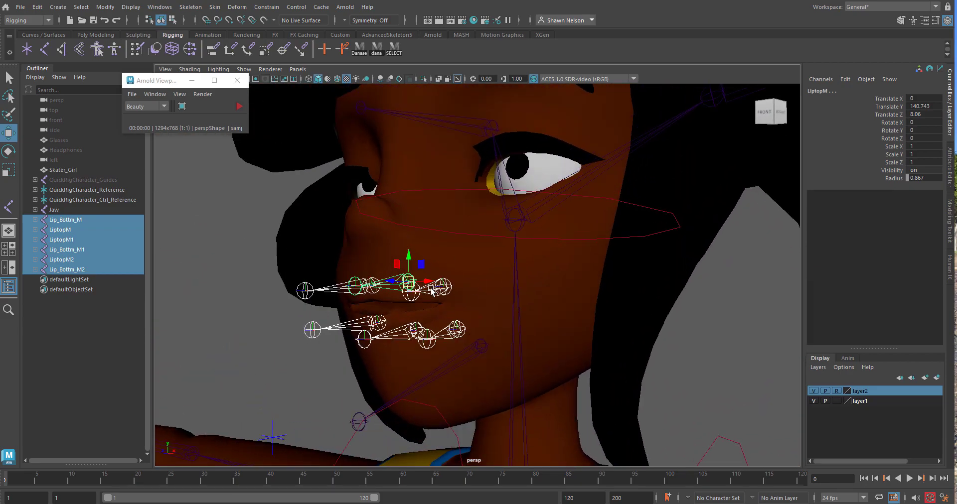
left_click_drag(431, 292, 374, 314, "alt")
key("space")
left_click_drag(467, 302, 508, 300)
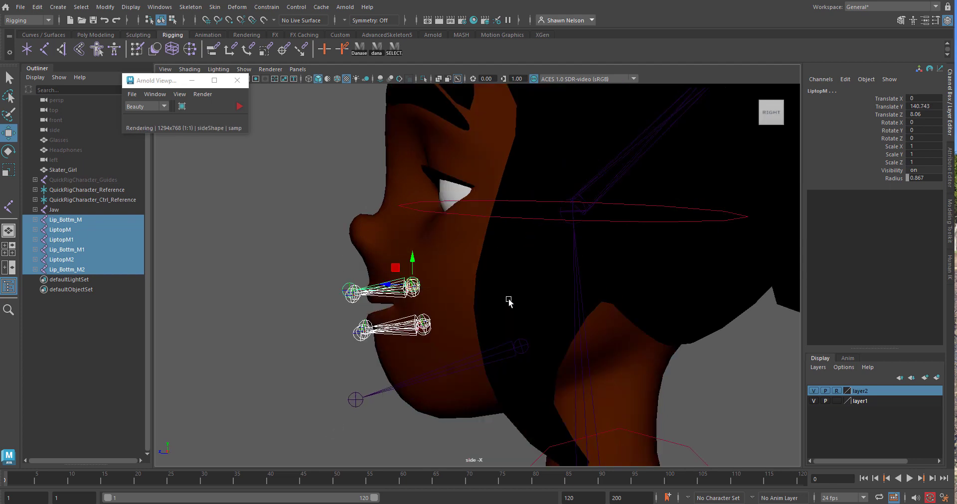
left_click(361, 361)
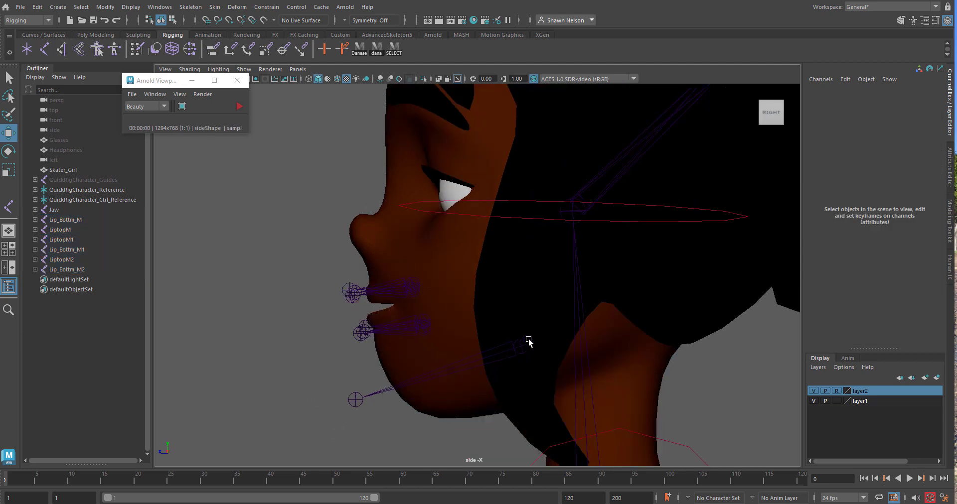
Duplicate the Jaw chain, raise the copy to eye level at about Translate Y 145.45, and raise its end joint to level the bone
left_click(528, 340)
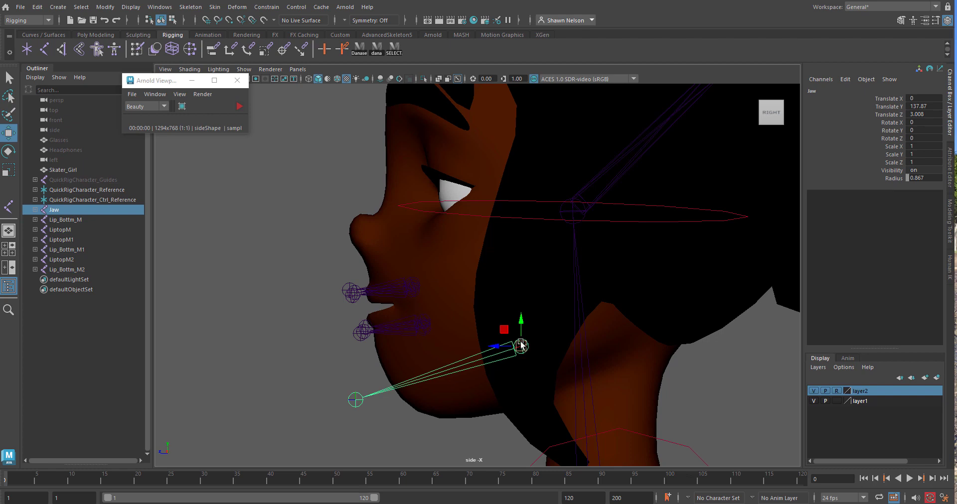
key("ctrl+d")
left_click_drag(523, 327, 472, 162)
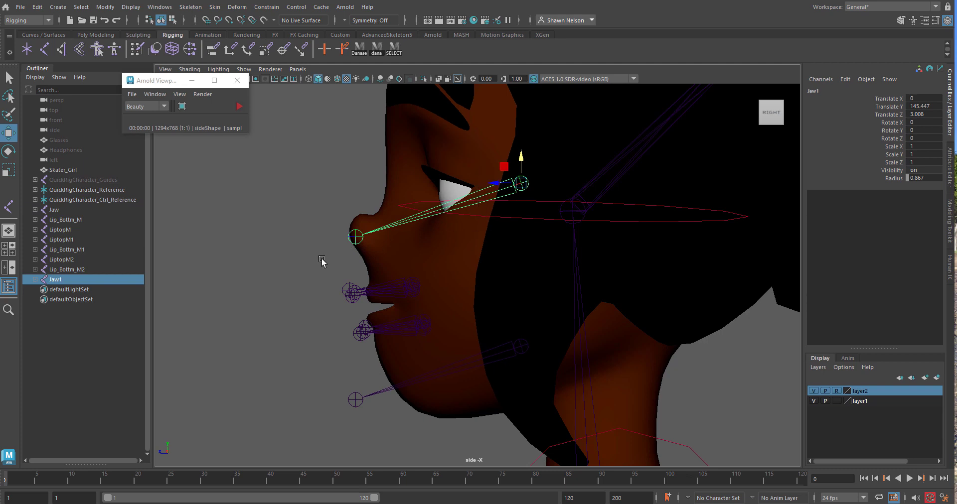
left_click(357, 238)
left_click_drag(355, 237, 359, 192)
In wireframe, move the eye chain's root to about Translate Y 145.15 and Z 4.72 and its end joint to about X 6.26 and Y 2.18
left_click(519, 184)
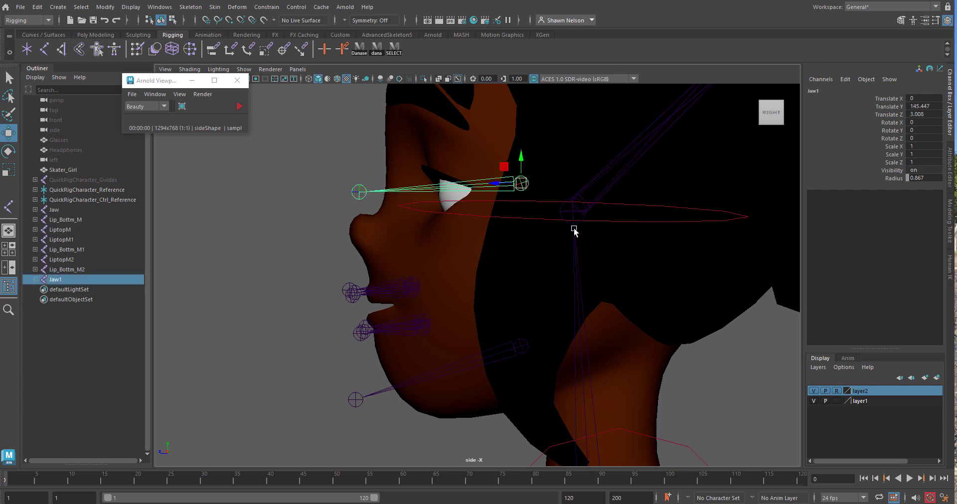
key("4")
left_click_drag(520, 185, 485, 191)
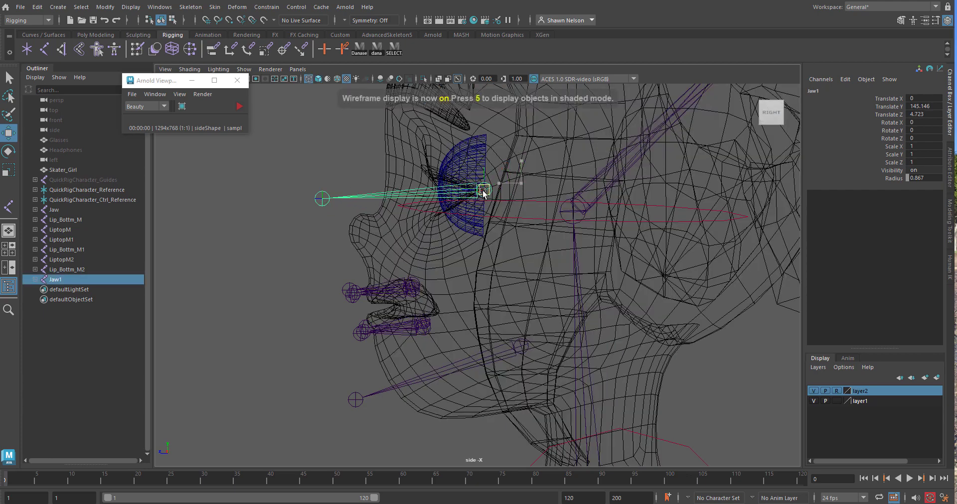
left_click(322, 199)
left_click_drag(322, 199, 341, 188)
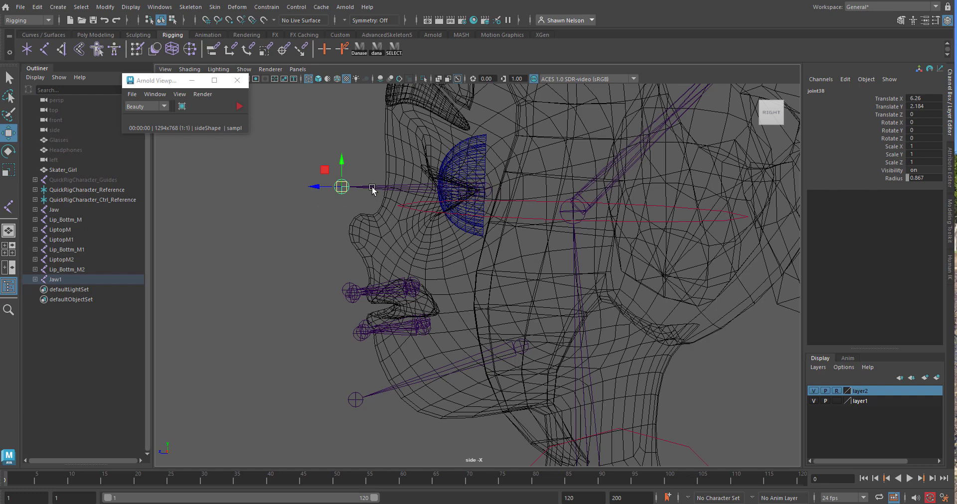
Lower the eye chain's root to about Translate Y 145.12 and move its end joint to about X 6.44 and Y 2.10
left_click(458, 187)
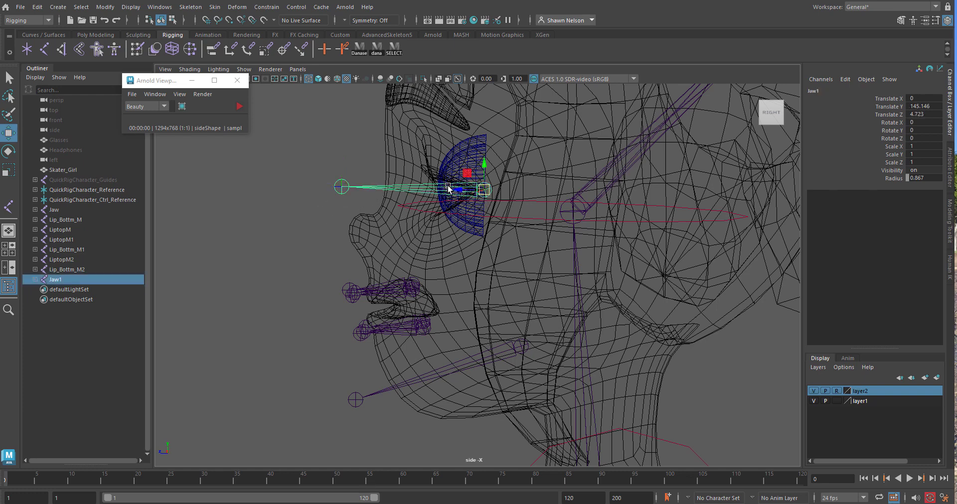
left_click_drag(482, 192, 483, 193)
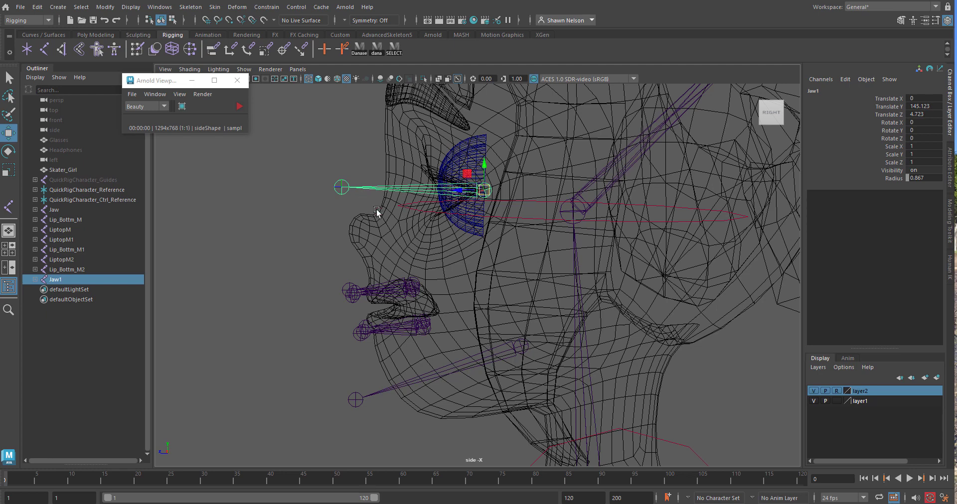
left_click(343, 193)
left_click_drag(342, 190, 338, 194)
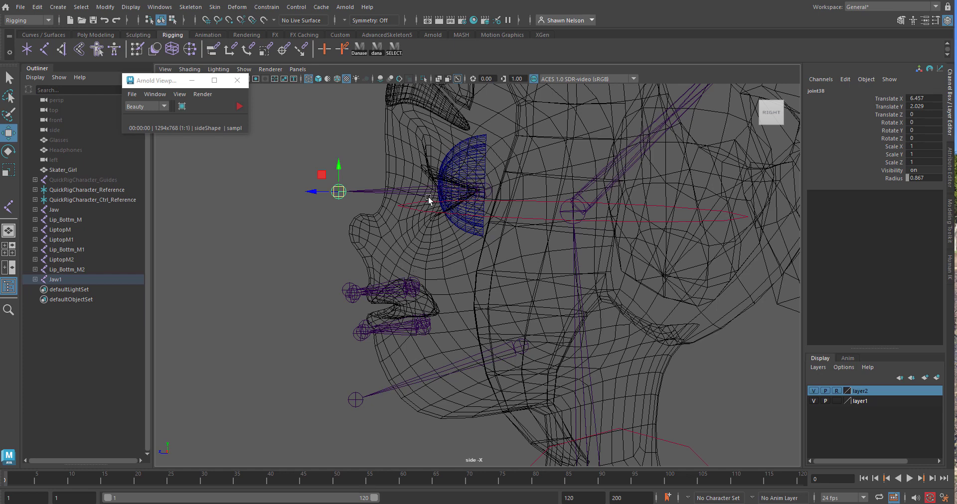
left_click_drag(341, 194, 341, 195)
In the front view, move the eye chain's end joint sideways onto the character's left pupil, at about Translate Z -4.58 and Y 2.12
key("space")
left_click_drag(391, 209, 388, 225)
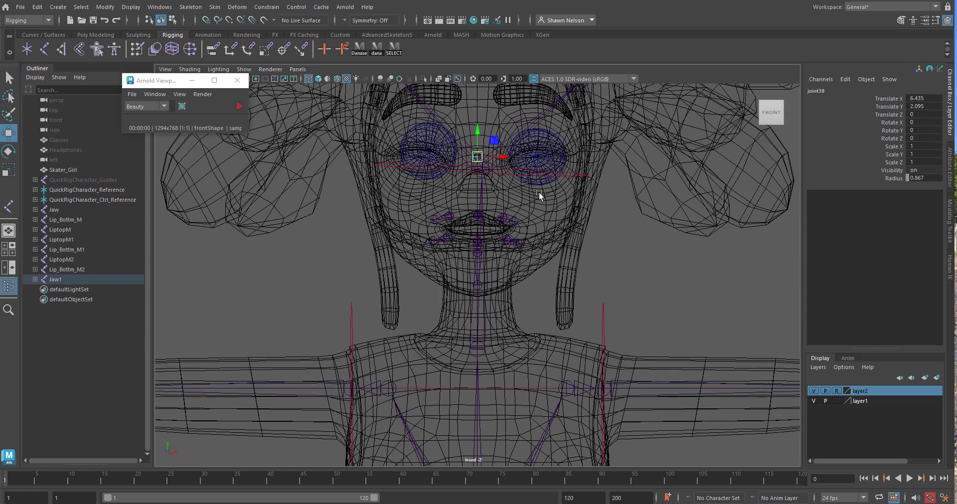
left_click_drag(498, 159, 560, 157)
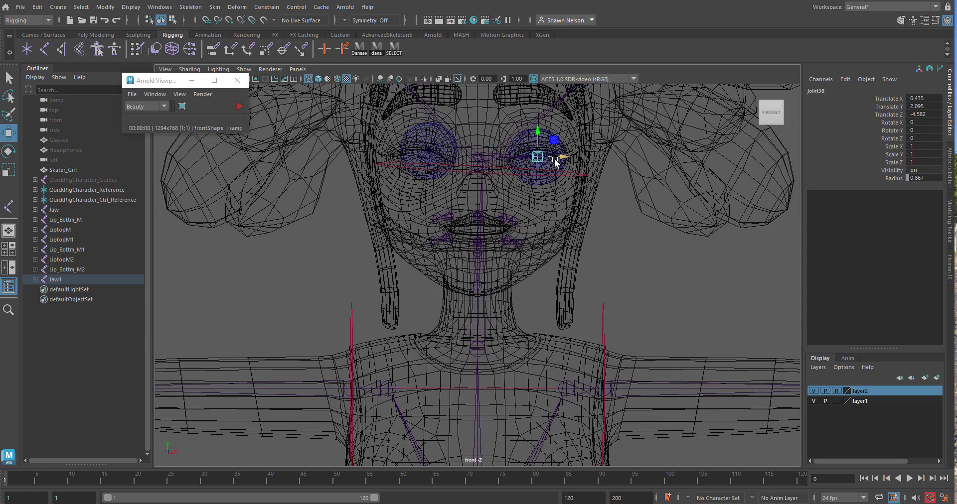
scroll(545, 158, "up", 5)
key("f")
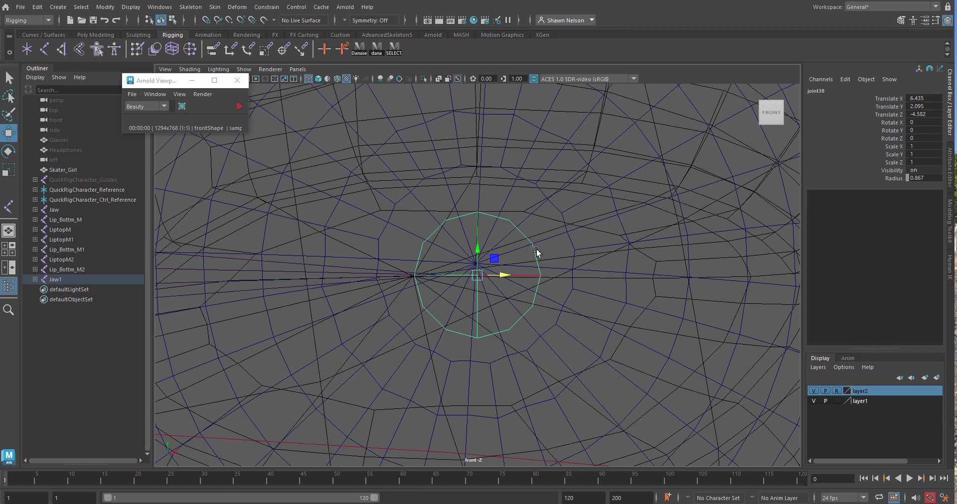
left_click_drag(479, 279, 479, 272)
scroll(480, 271, "down", 4)
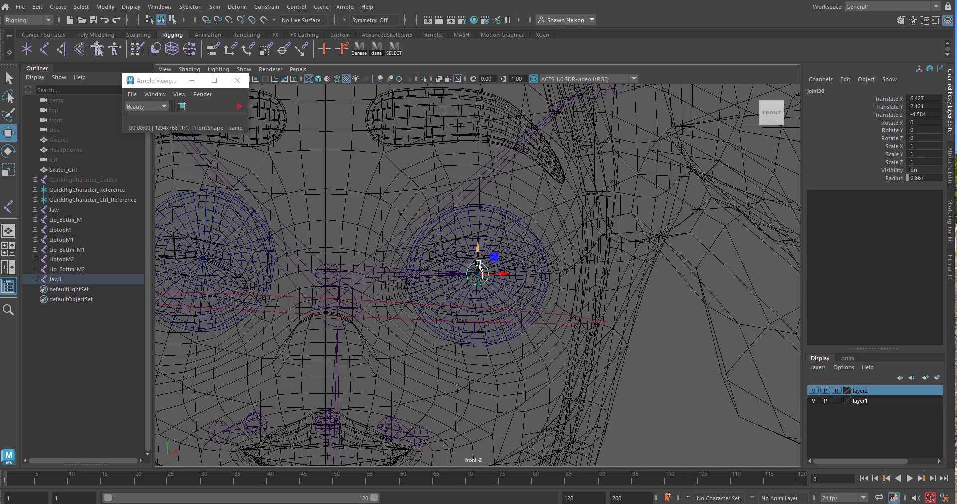
Move the eye chain's root to about Translate X 4.54, realign its end joint at about Z -0.04, and close the Arnold window
left_click(321, 273)
left_click_drag(325, 273, 494, 280)
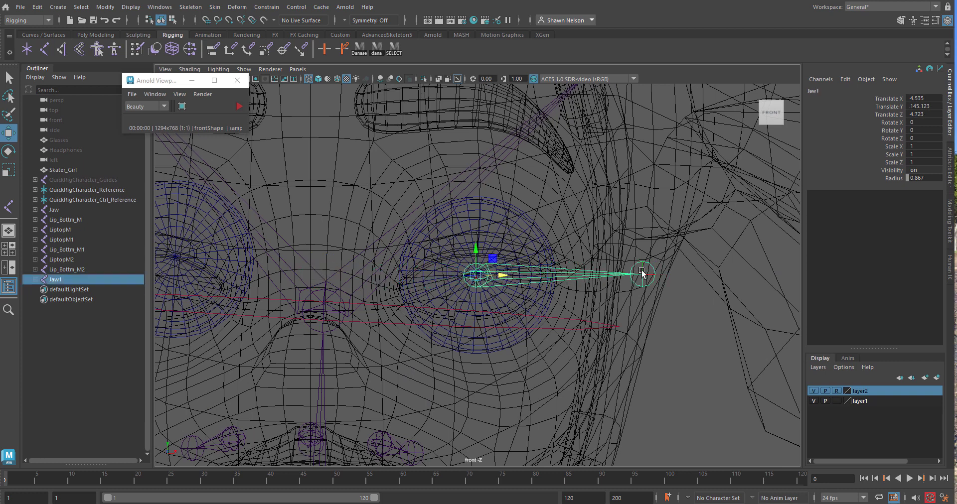
left_click(642, 274)
left_click_drag(641, 273, 498, 237)
key("space")
key("space")
left_click(513, 267)
left_click(237, 81)
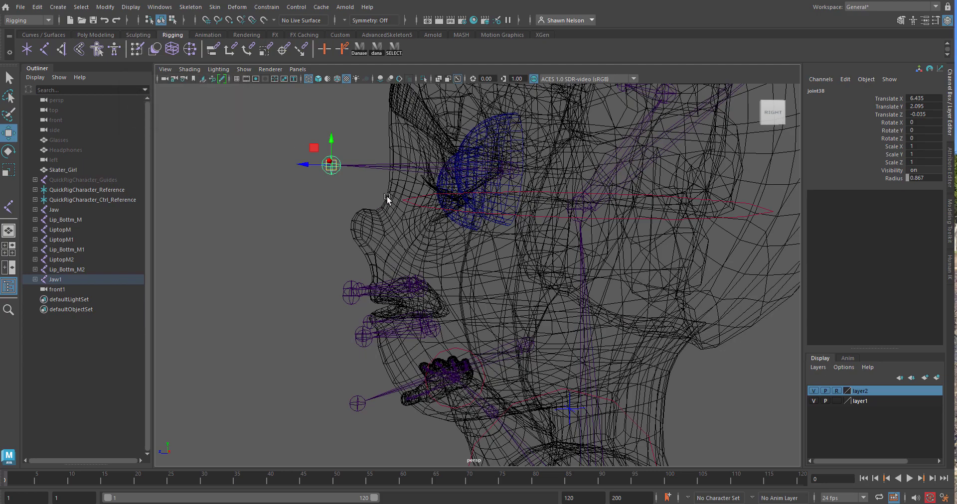
Select the Jaw1 eye chain in the shaded perspective view and rename it Eye_L
left_click_drag(387, 196, 411, 208, "alt")
key("5")
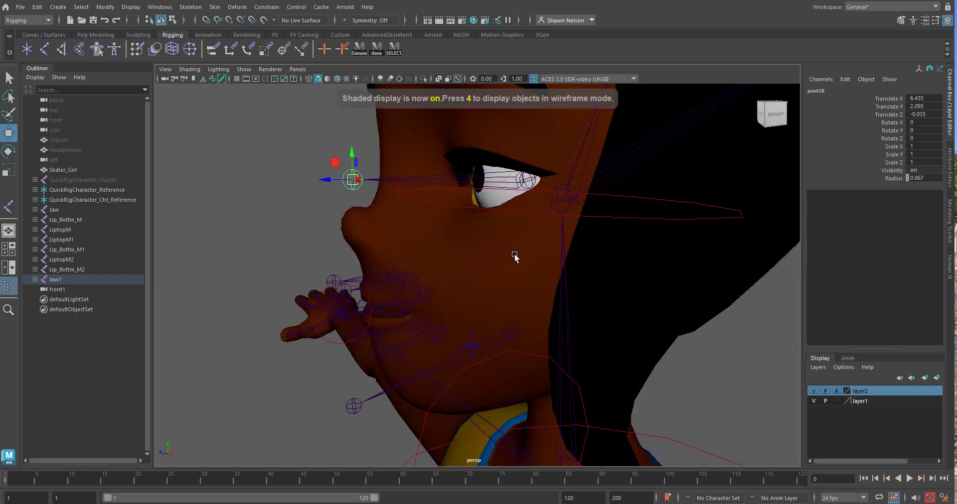
mouse_move(516, 251)
left_mouse_down("alt")
mouse_move(568, 280)
mouse_move(545, 279)
left_mouse_up("alt")
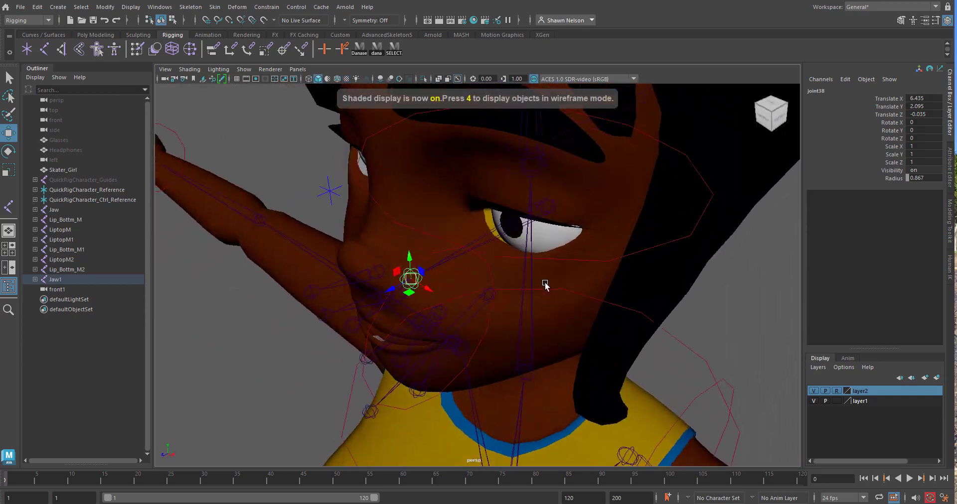
left_click(521, 212)
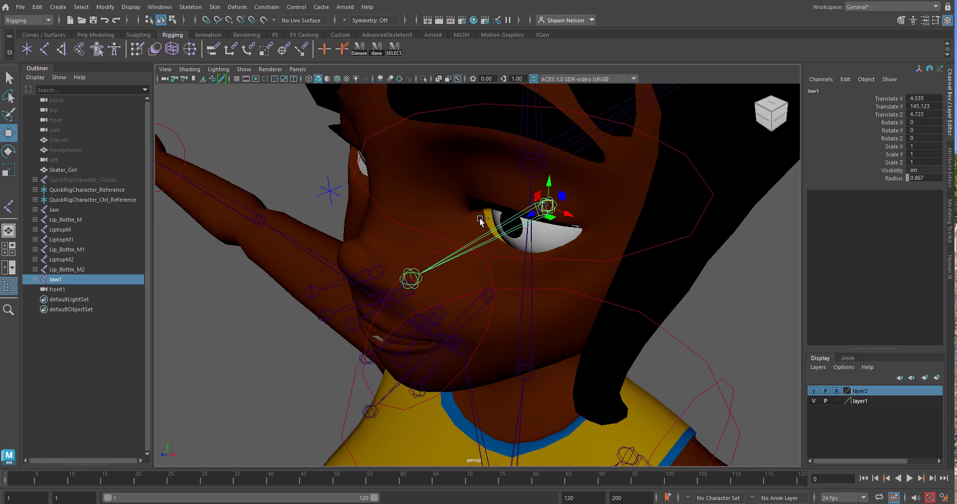
double_click(54, 281)
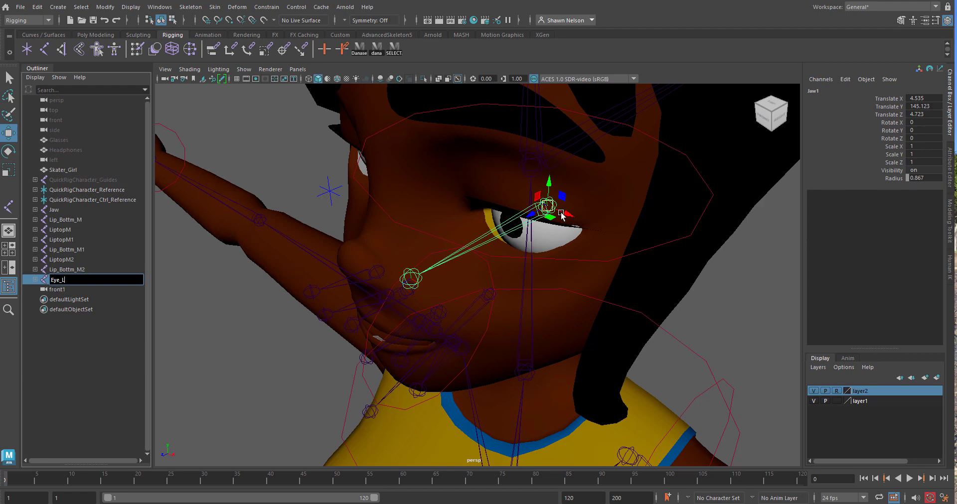
type("Eye_L")
Move the Eye_L chain across to the character's right eye, at about Translate X -3.77 and Y 145.65
left_click_drag(561, 215, 424, 154)
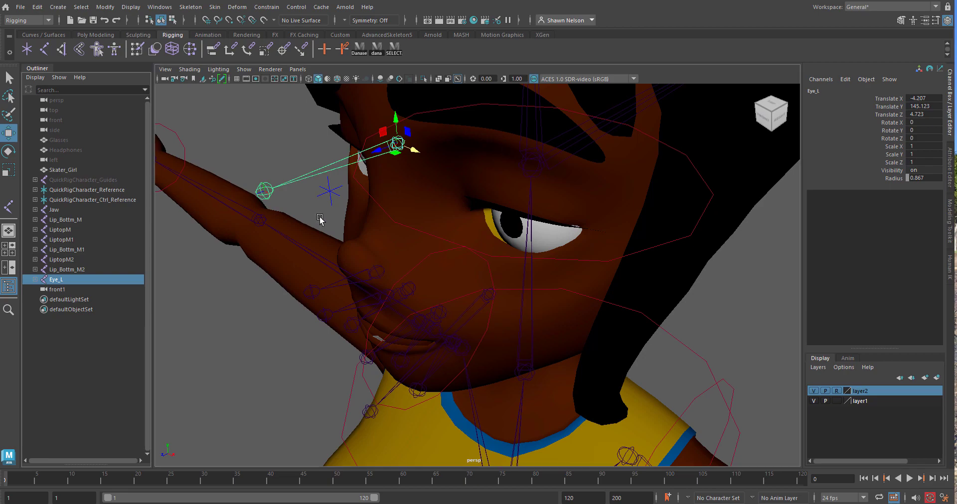
left_click_drag(319, 219, 368, 236, "alt")
key("space")
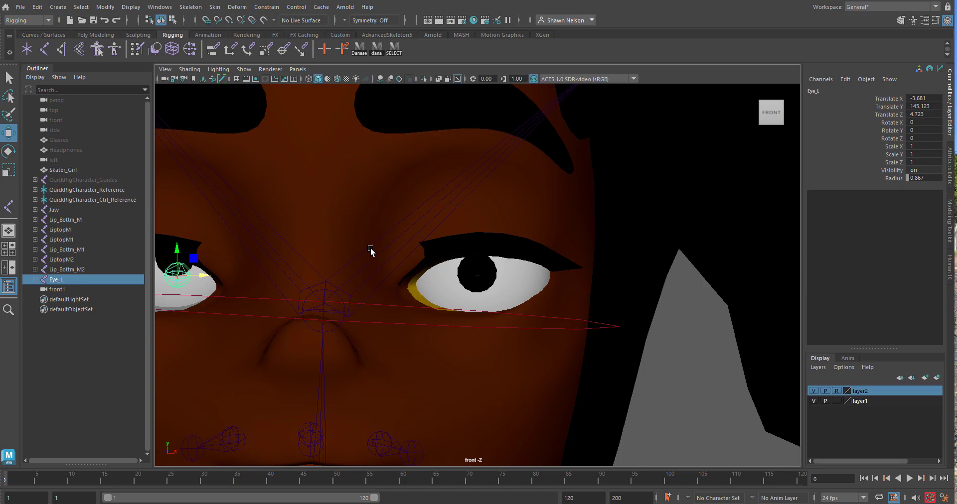
key("4")
key("f")
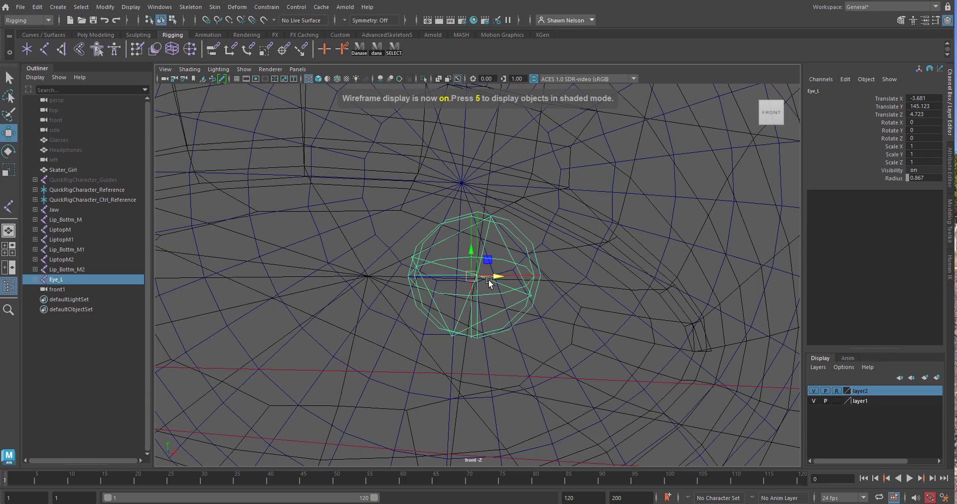
scroll(492, 273, "down", 5)
scroll(491, 280, "up", 3)
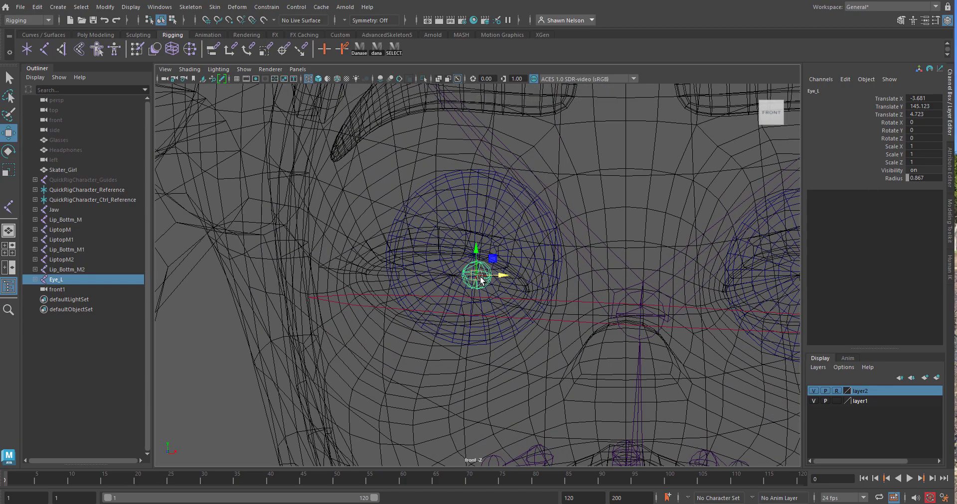
mouse_move(477, 275)
left_mouse_down()
mouse_move(472, 227)
mouse_move(475, 258)
left_mouse_up()
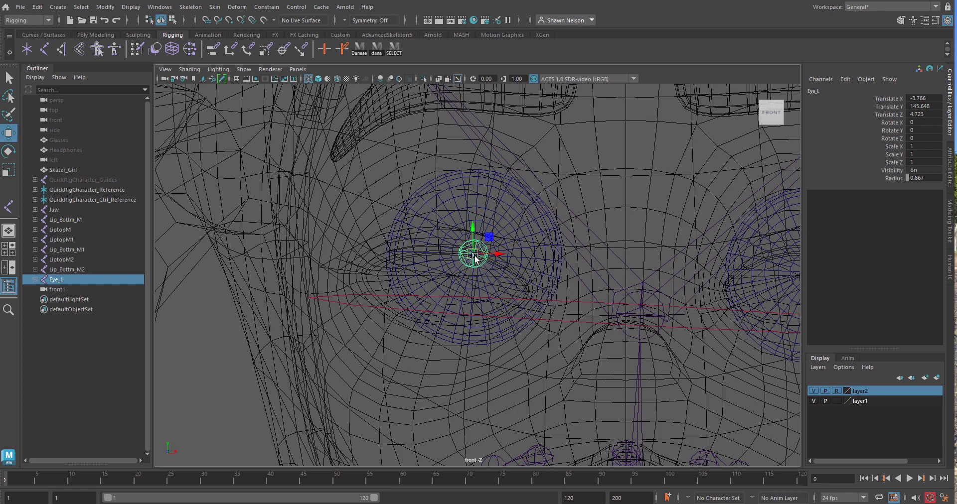
double_click(54, 279)
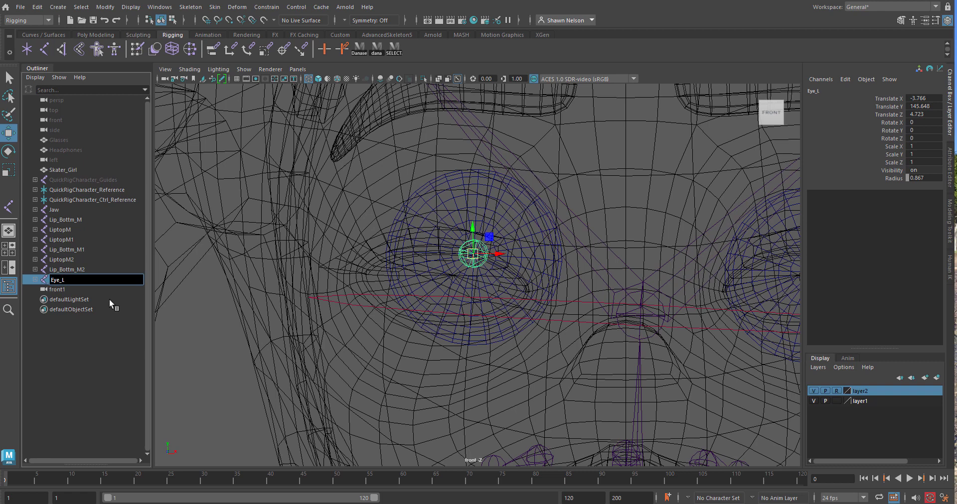
left_click(101, 357)
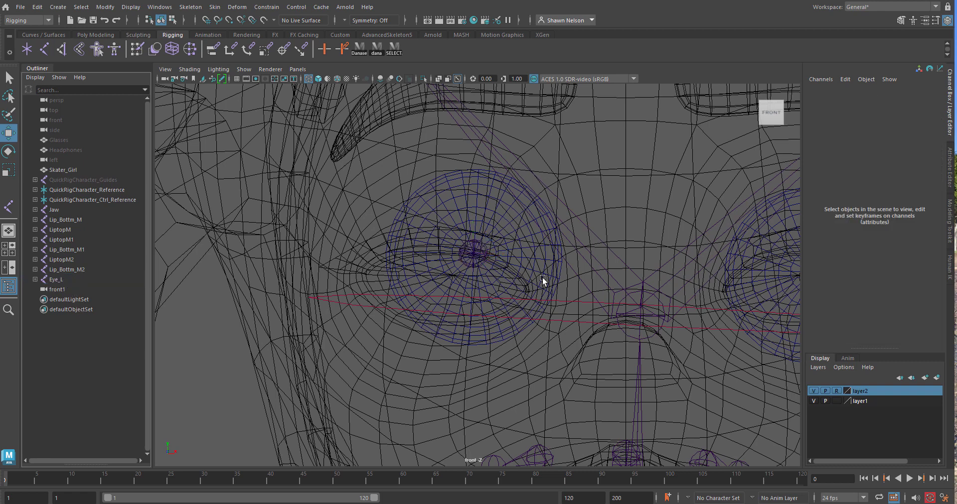
Move the whole Eye_L chain back to the character's left eye, at about Translate X 4.59 and Y 145.22
scroll(607, 270, "down", 5)
scroll(607, 268, "up", 3)
left_click(475, 258)
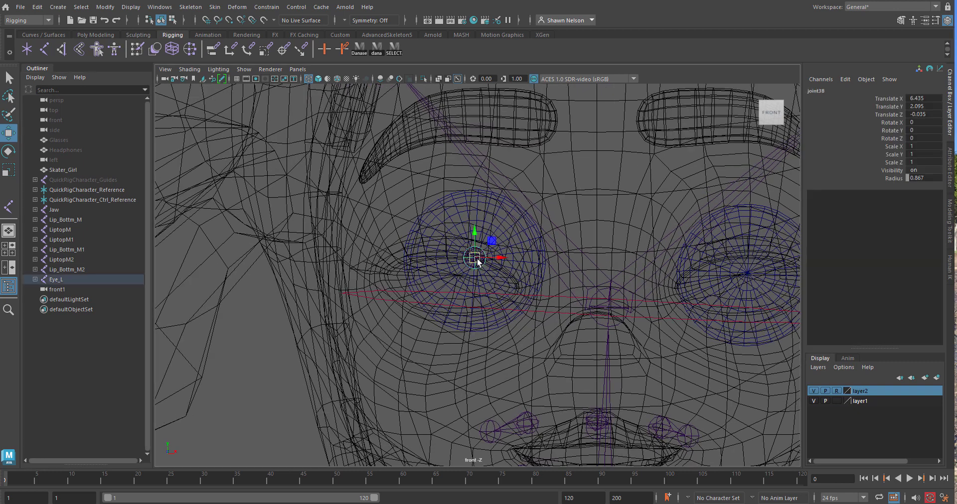
left_click(56, 280)
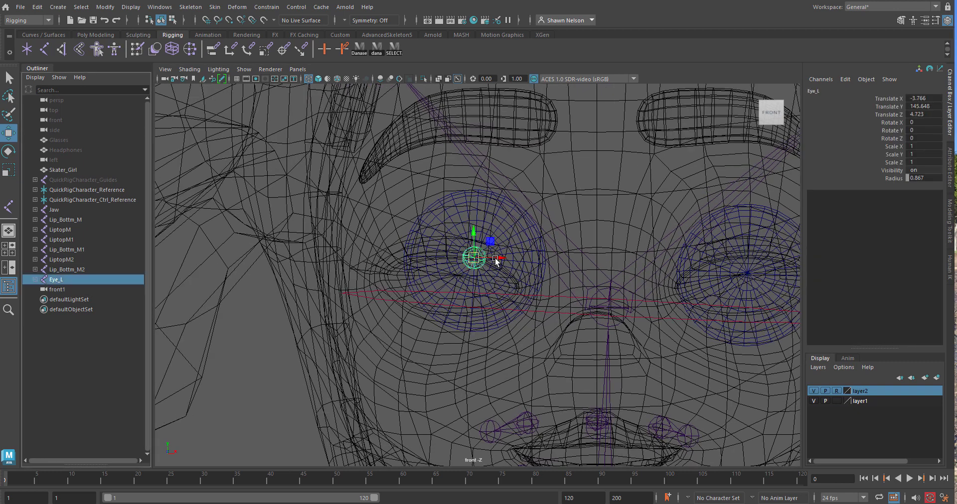
left_click_drag(495, 260, 748, 245)
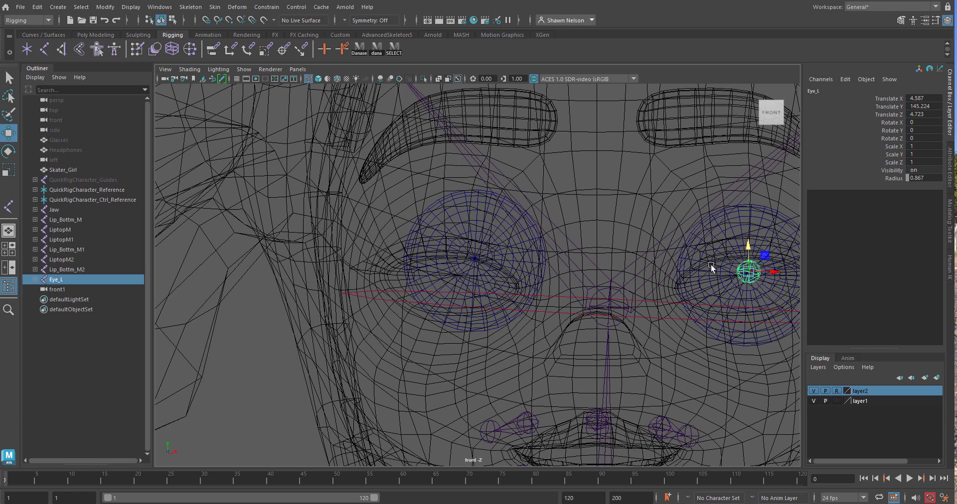
Duplicate the Eye_L chain and place the copy at the character's right eye, at about Translate X -3.78 and Y 145.54
key("ctrl+d")
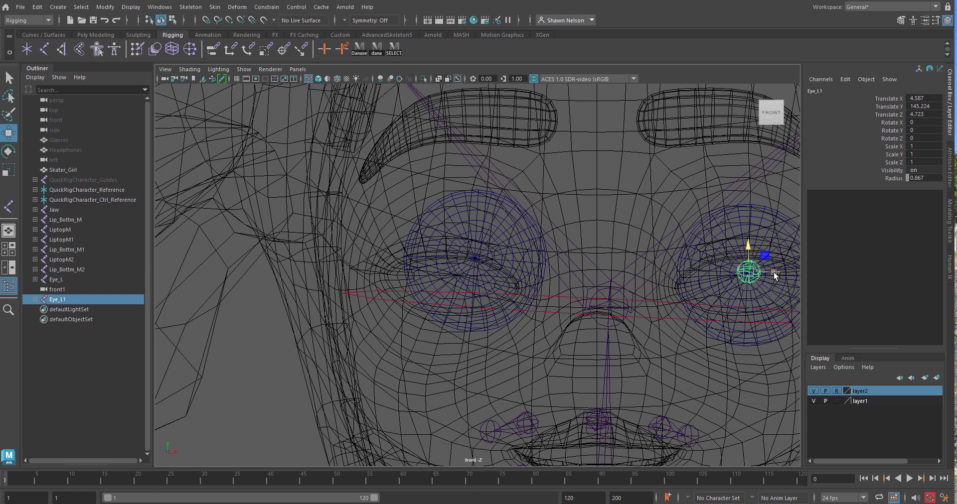
left_click_drag(774, 274, 506, 299)
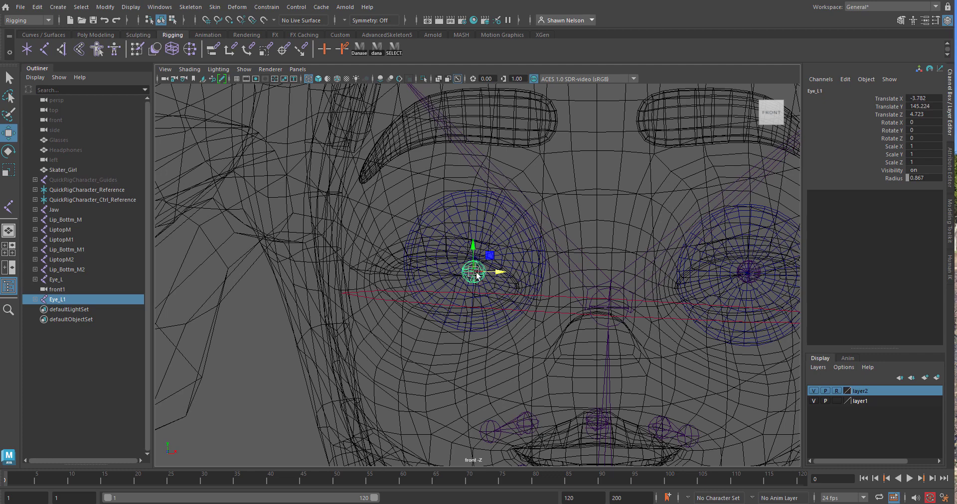
left_click_drag(472, 261, 470, 250)
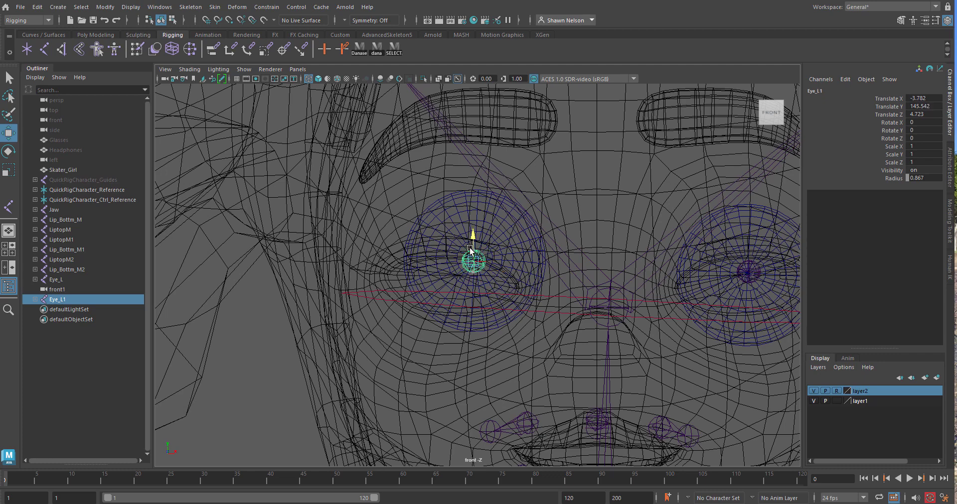
left_click(295, 376)
scroll(573, 312, "down", 4)
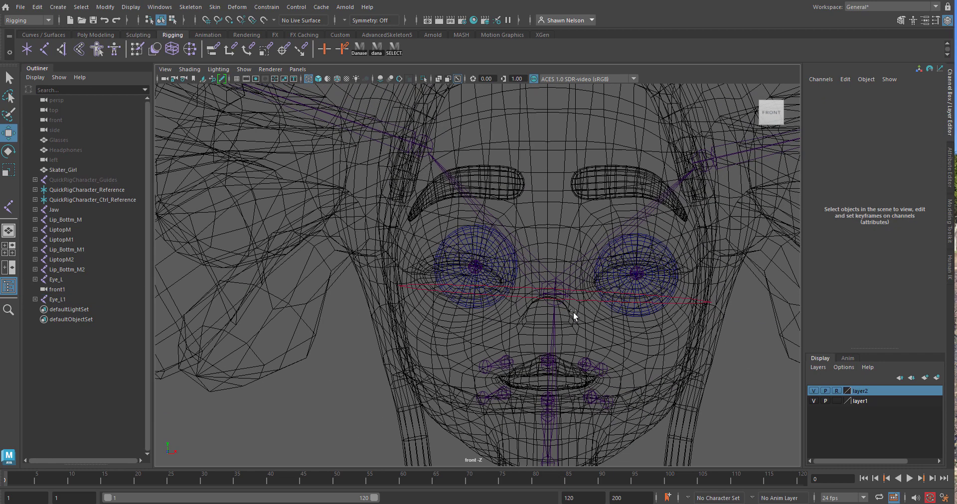
scroll(573, 312, "up", 2)
scroll(574, 312, "up", 2)
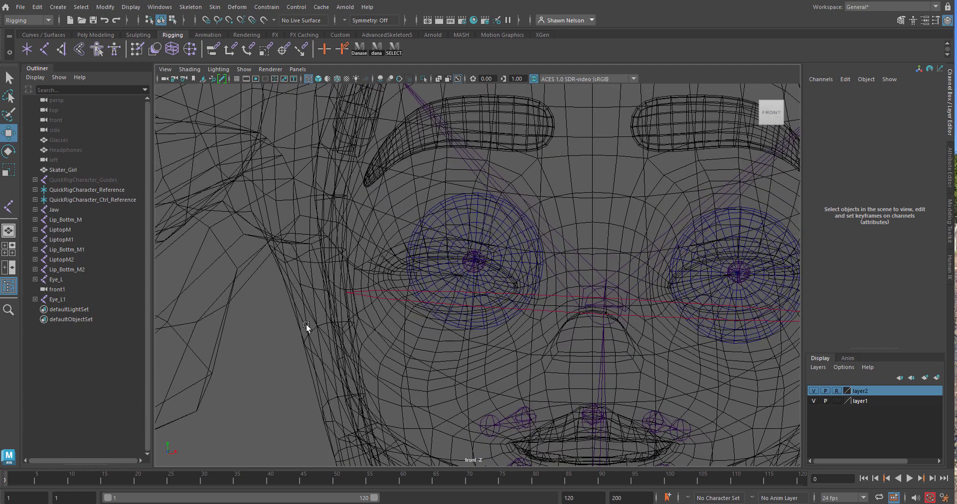
Rename the duplicated eye chain Eye_R
left_click(61, 300)
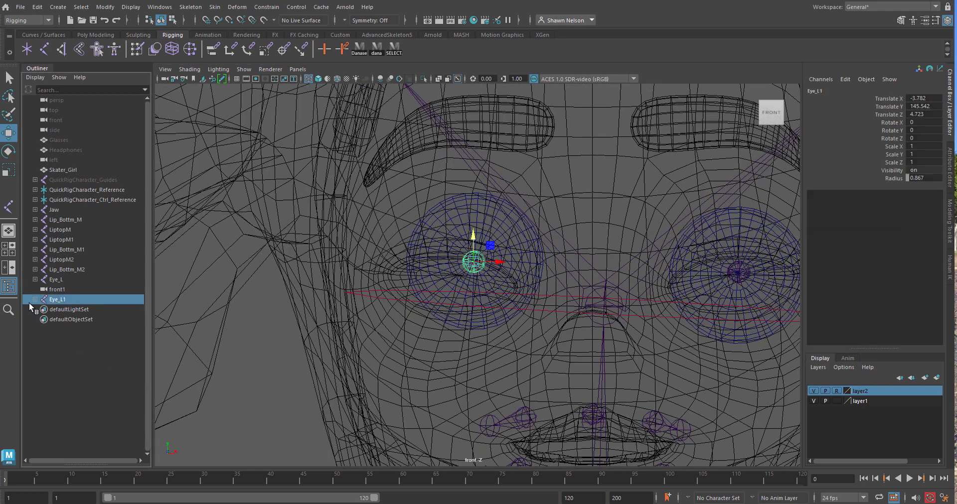
double_click(55, 299)
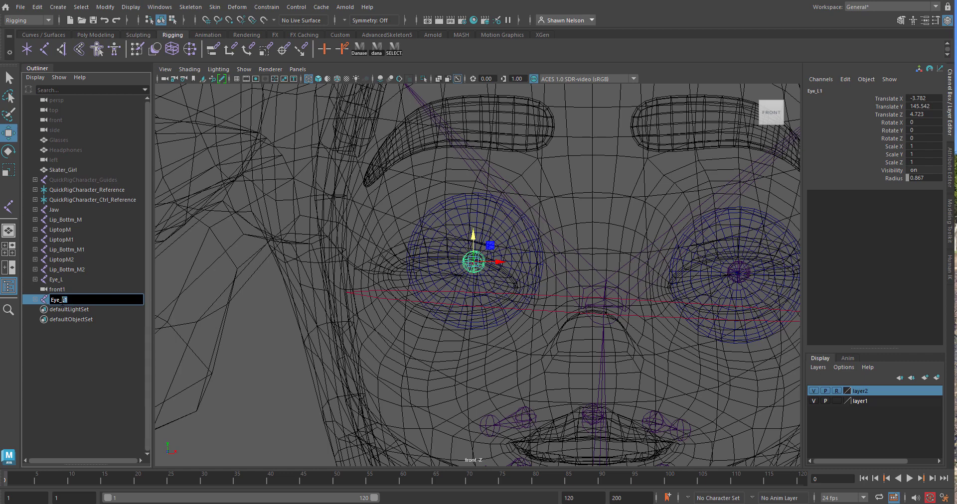
type("R")
left_click(465, 337)
Check the placement of both eye chains against the eyes in the perspective, side and front views, using shaded display
scroll(609, 333, "down", 3)
key("space")
left_click_drag(610, 334, 499, 297)
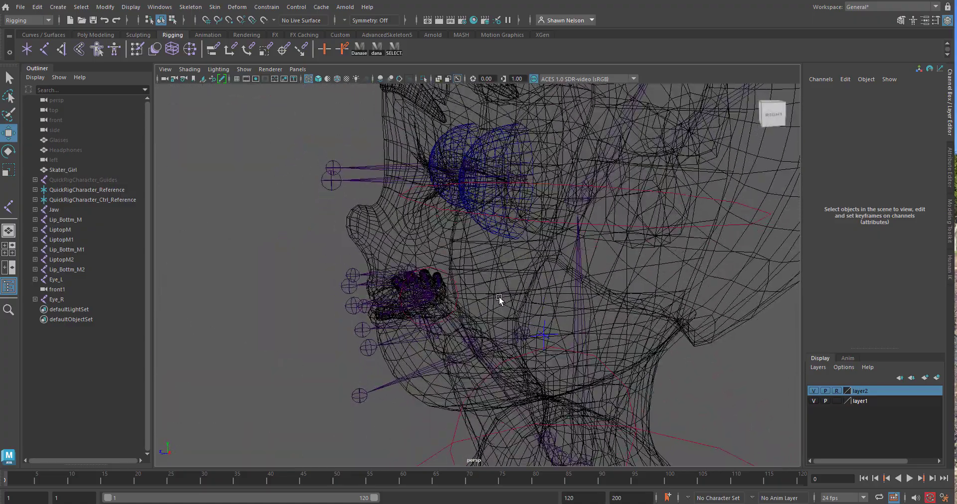
mouse_move(502, 201)
left_mouse_down("alt")
mouse_move(502, 230)
mouse_move(536, 248)
mouse_move(518, 216)
mouse_move(506, 245)
mouse_move(561, 235)
mouse_move(597, 244)
mouse_move(573, 260)
mouse_move(502, 205)
mouse_move(556, 301)
mouse_move(492, 238)
mouse_move(577, 247)
left_mouse_up("alt")
key("space")
key("5")
key("space")
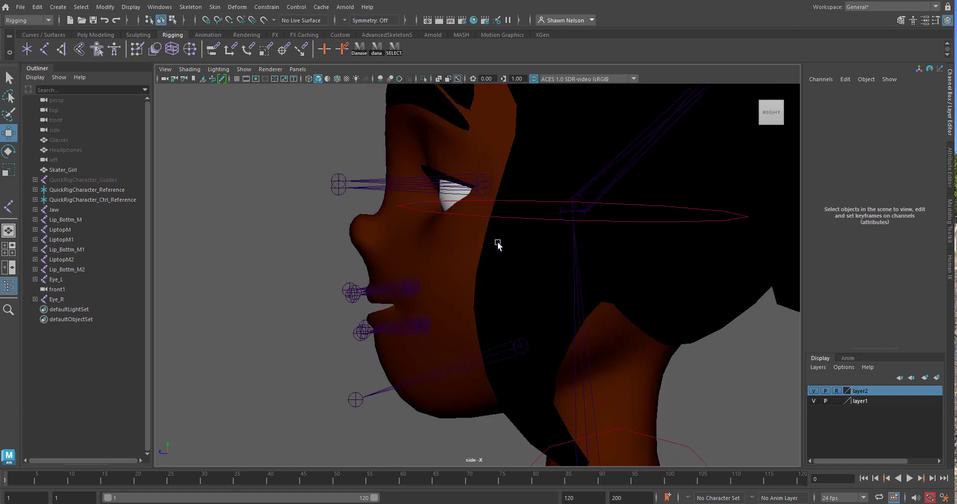
left_click(365, 182)
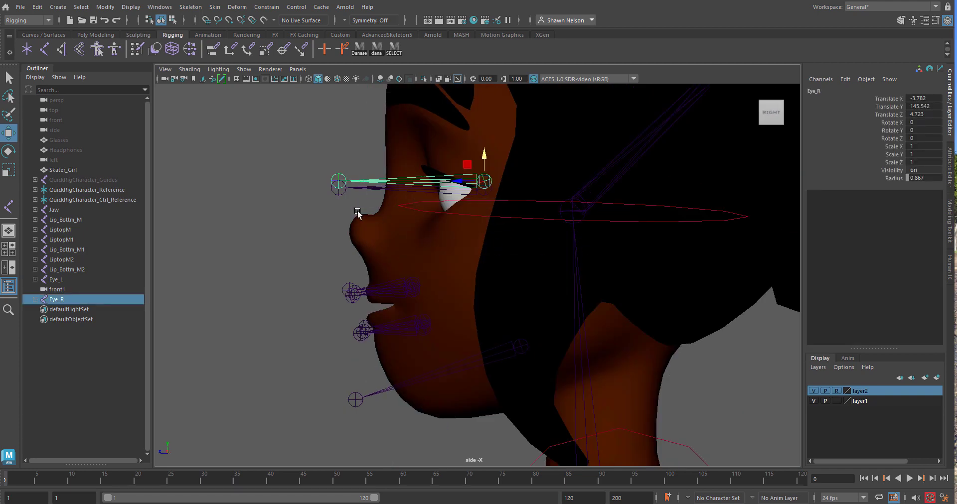
key("space")
left_click_drag(357, 221, 385, 252)
key("space")
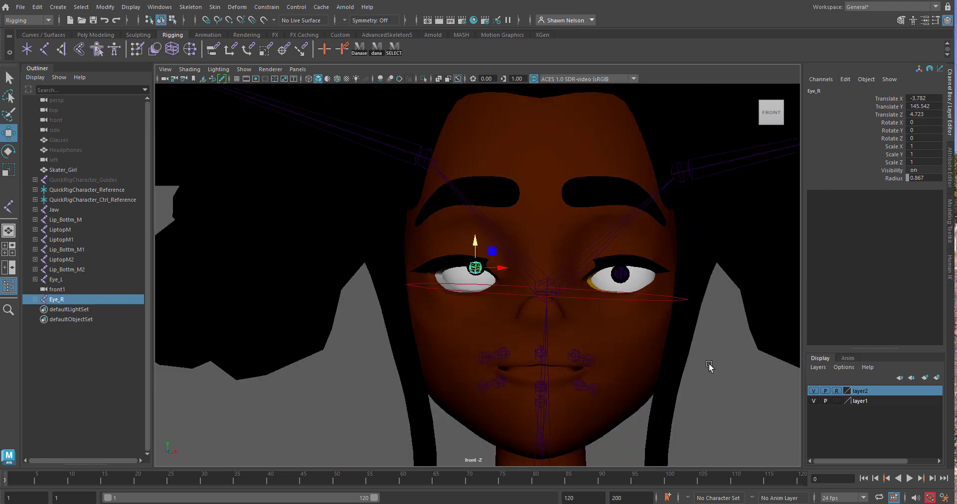
left_click(710, 367)
left_click(459, 284)
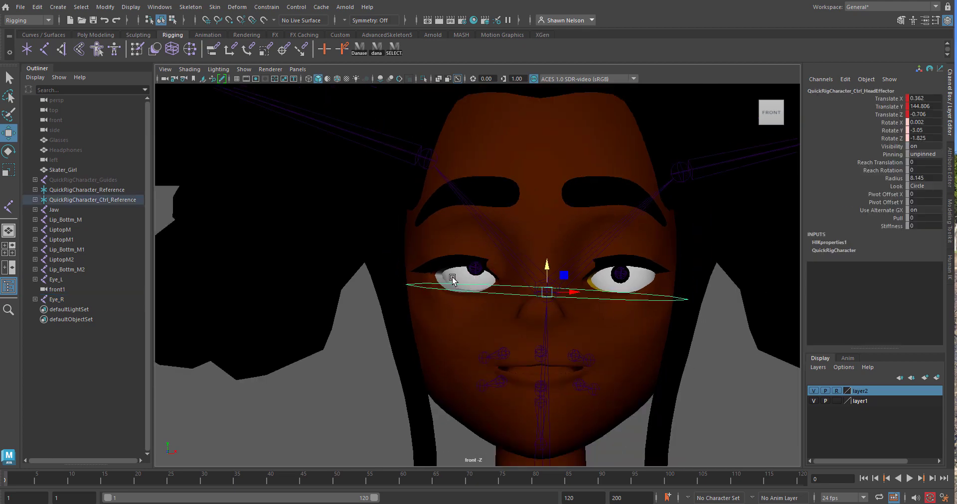
Nudge the character's right eyeball mesh, EyeR, to about Translate X -14.05, Y 0.017 and Z 0.021, checking it in wireframe side view
left_click(458, 278)
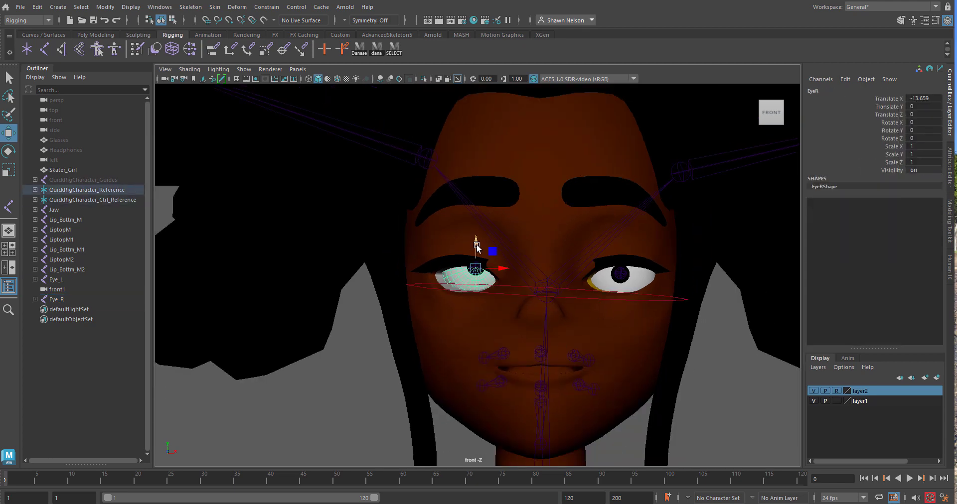
left_click_drag(477, 247, 475, 257)
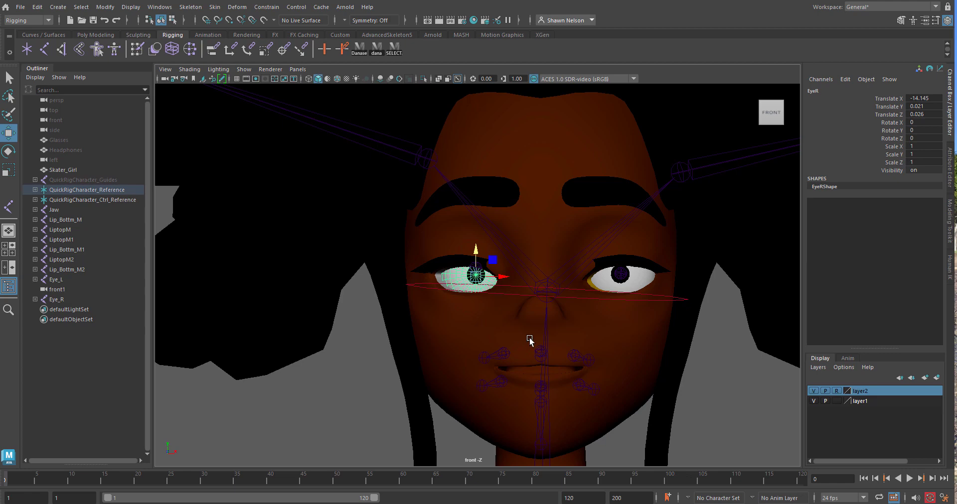
key("space")
left_click_drag(530, 339, 568, 334)
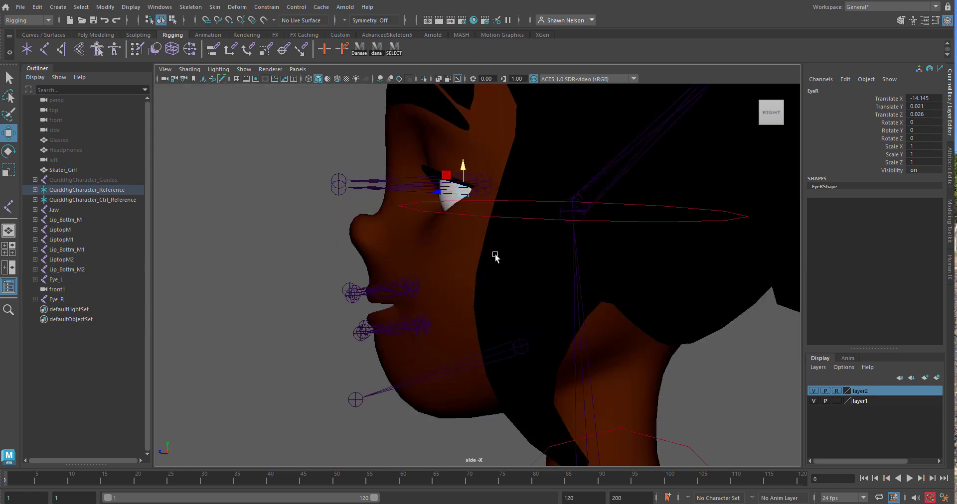
key("4")
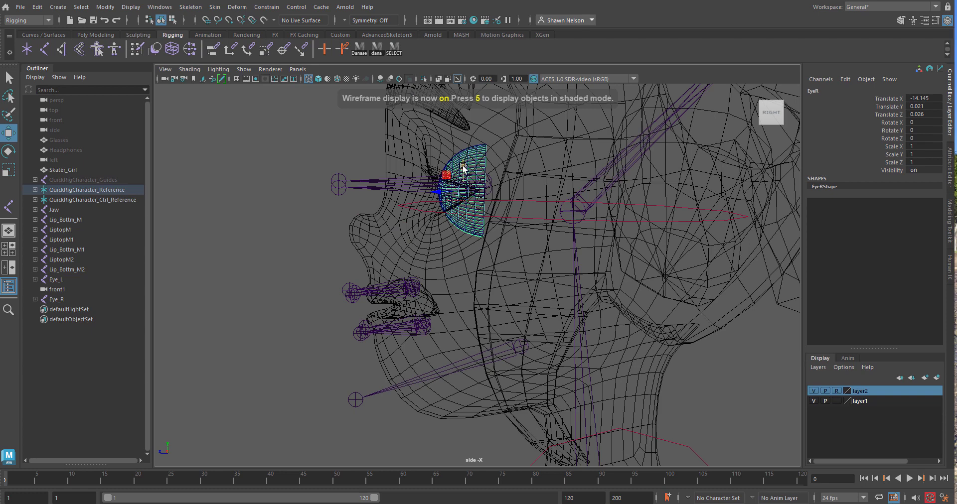
left_click_drag(463, 168, 461, 166)
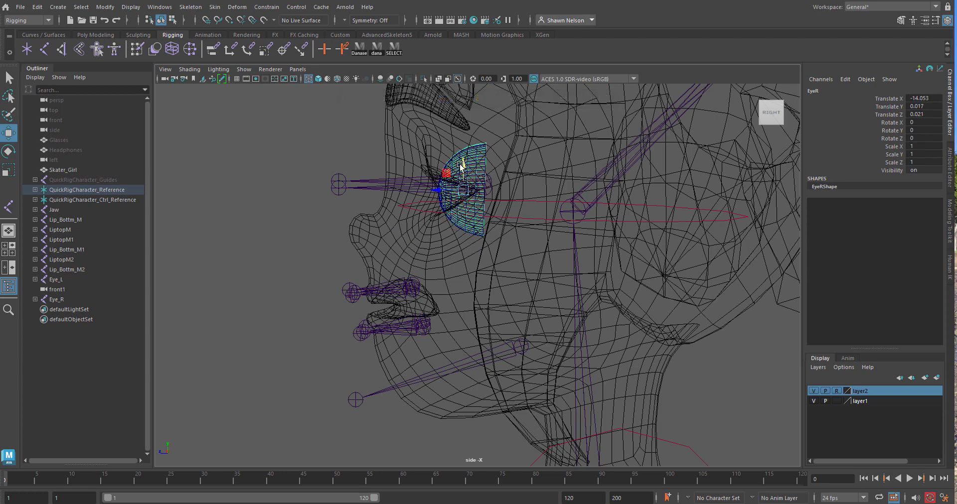
Lower the Eye_R joint chain to about Translate Y 145.24 so it lines up with Eye_L
left_click(372, 181)
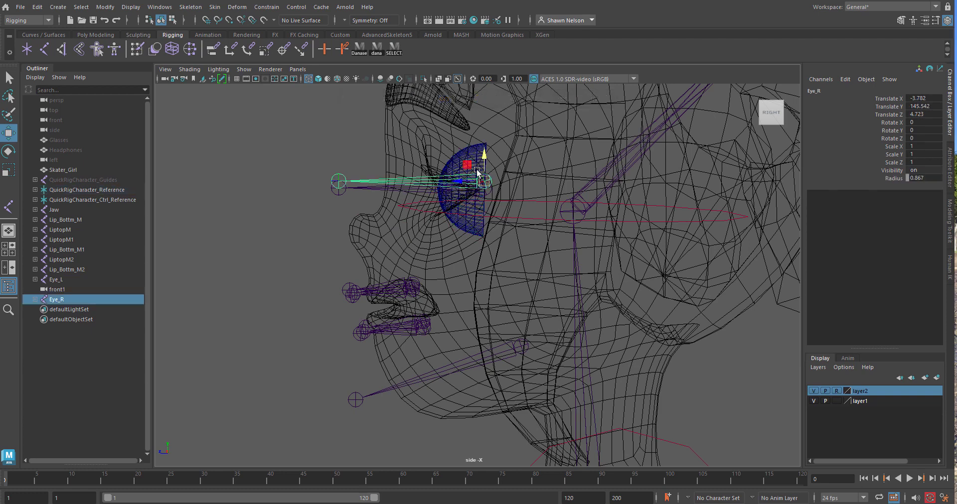
left_click_drag(483, 154, 485, 159)
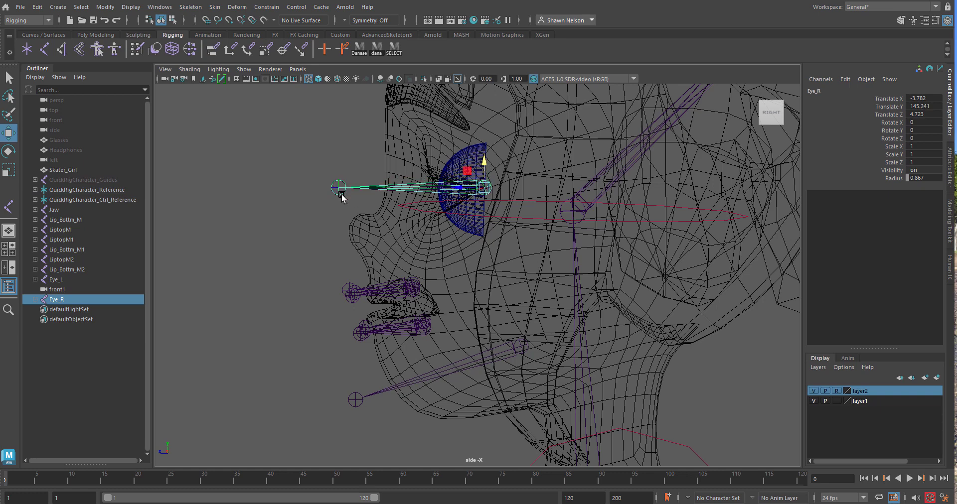
left_click(302, 216)
Duplicate both eye chains and place the copies at the upper eyelids, at about Translate Y 146.33, Z 5.53 and Rotate Z 11.75
left_click_drag(369, 173, 375, 193)
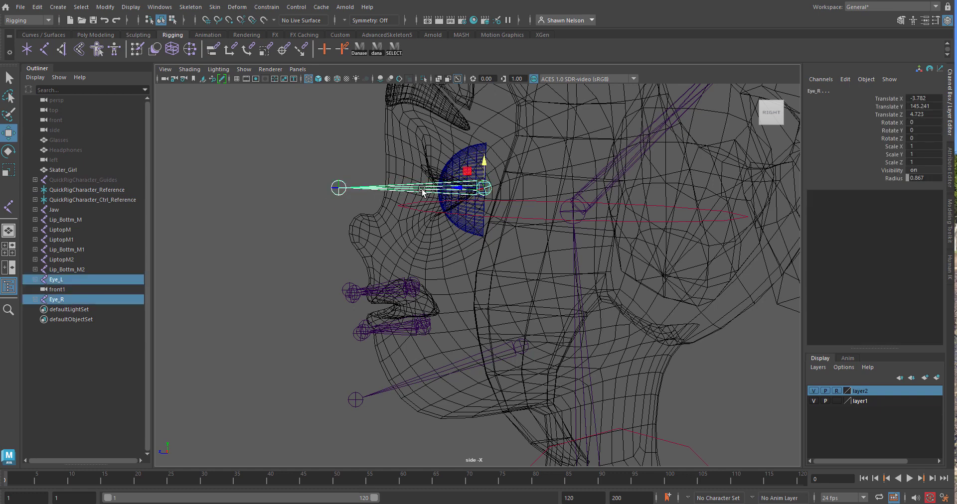
key("ctrl+d")
left_click_drag(484, 161, 444, 172)
key("e")
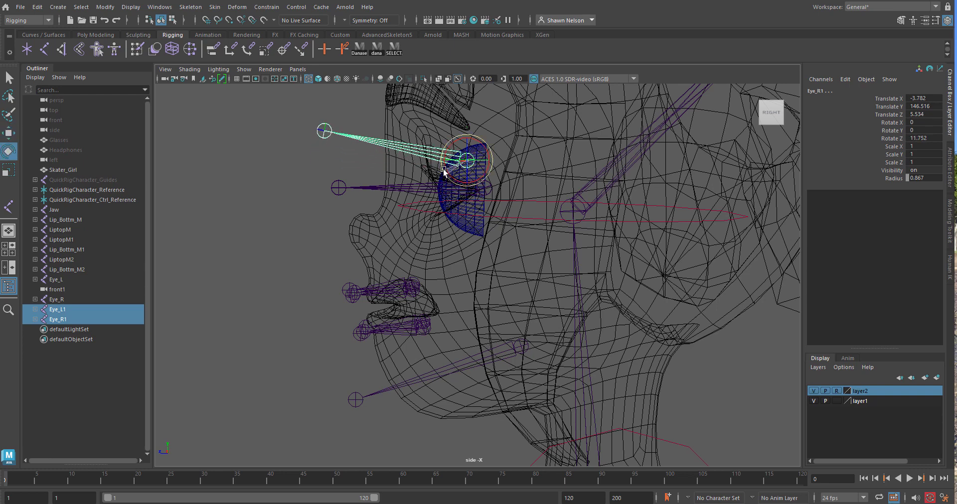
key("w")
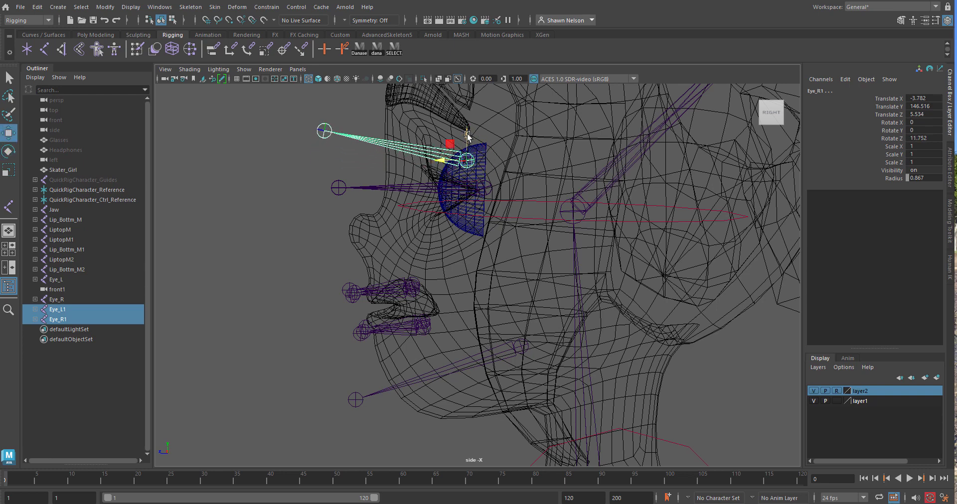
left_click_drag(468, 135, 469, 139)
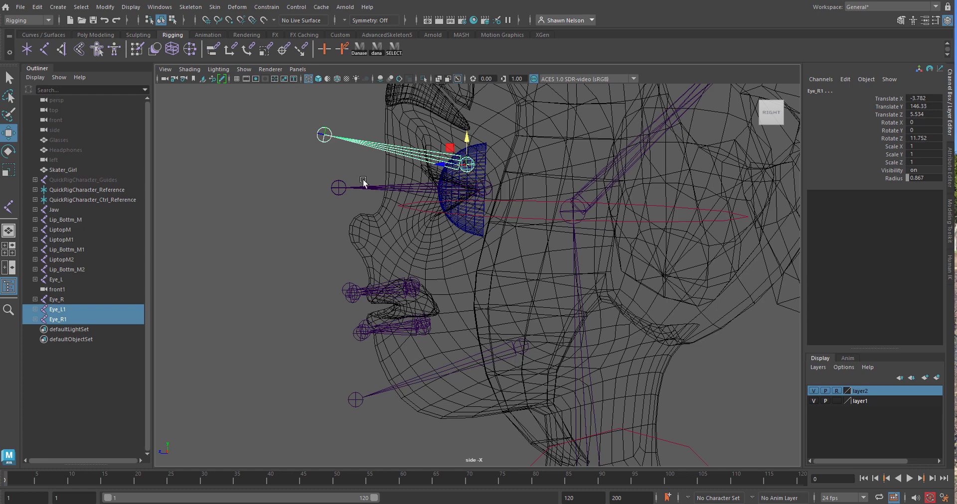
Duplicate Eye_L and Eye_R again and place the copies at the lower eyelids, at about Translate Y 143.69 and Z 5.49
left_click_drag(367, 197, 367, 199)
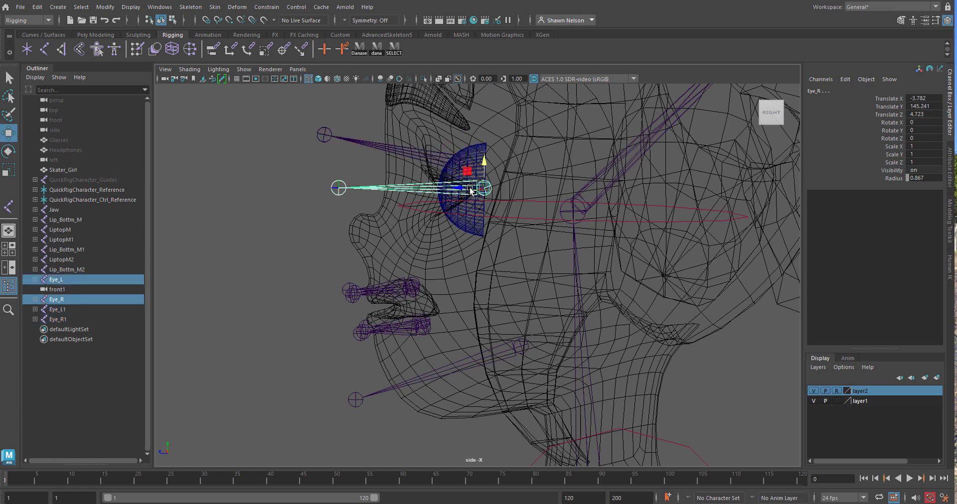
key("ctrl+d")
left_click_drag(483, 161, 487, 198)
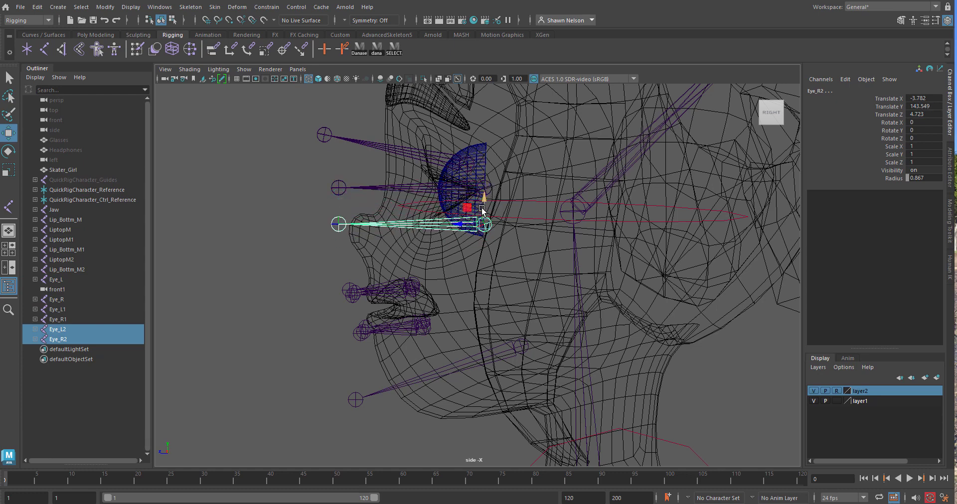
left_click_drag(468, 227, 467, 202)
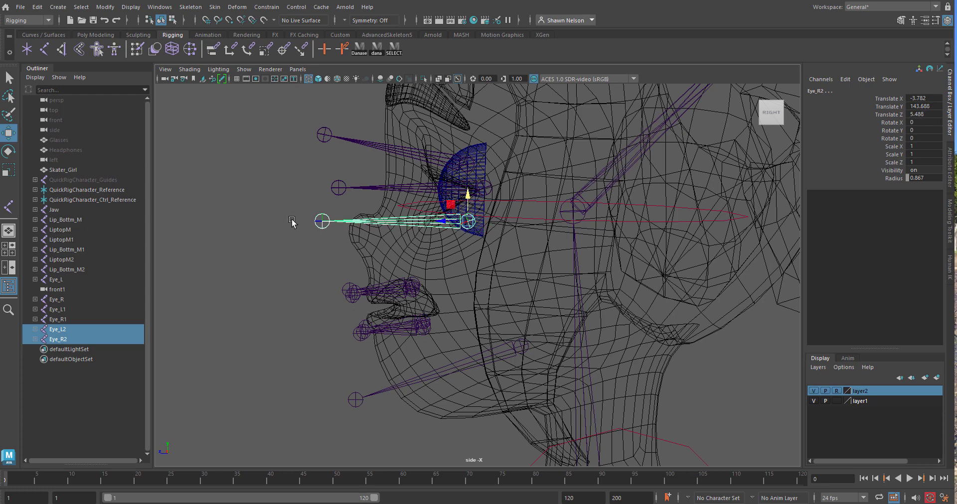
Pull the eyelid chains' end joints back toward the face, to about Translate X 3.49 for the lower pair and 2.96 for the upper
left_click_drag(291, 212, 395, 239)
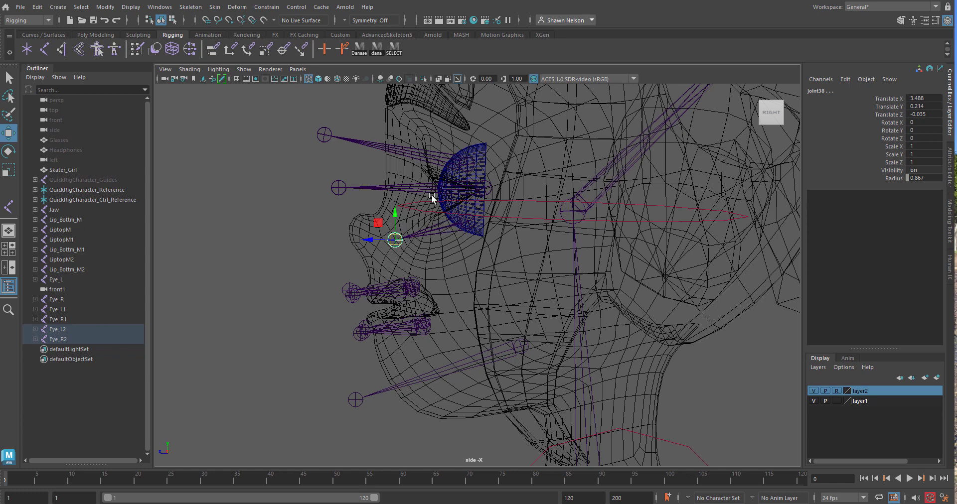
left_click(325, 135)
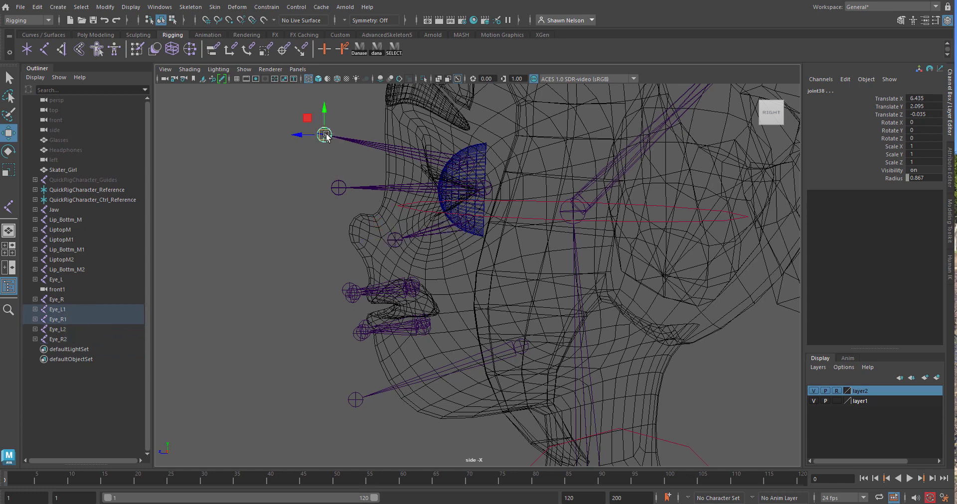
left_click_drag(325, 135, 406, 133)
Rename the upper eyelid chain of the character's left eye Eye_LidtL
key("space")
scroll(485, 209, "up", 5)
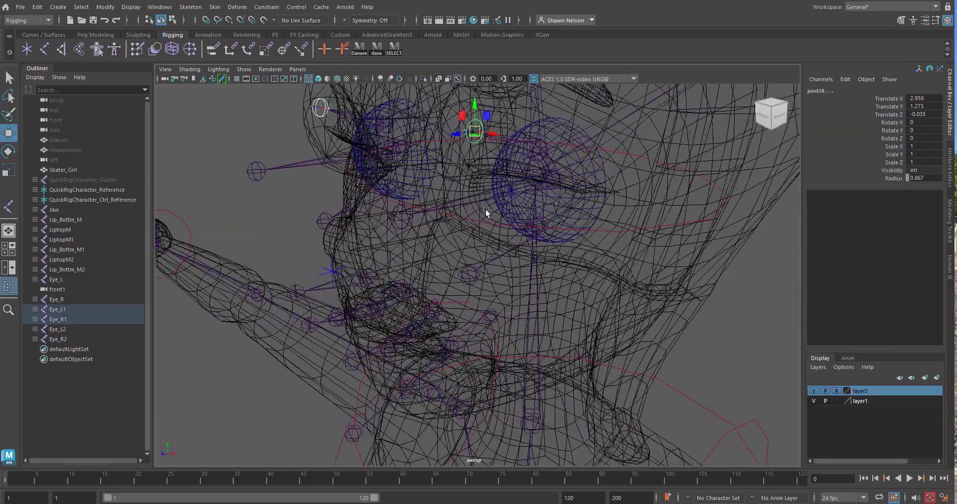
left_click_drag(486, 208, 501, 196, "alt")
left_click(500, 195)
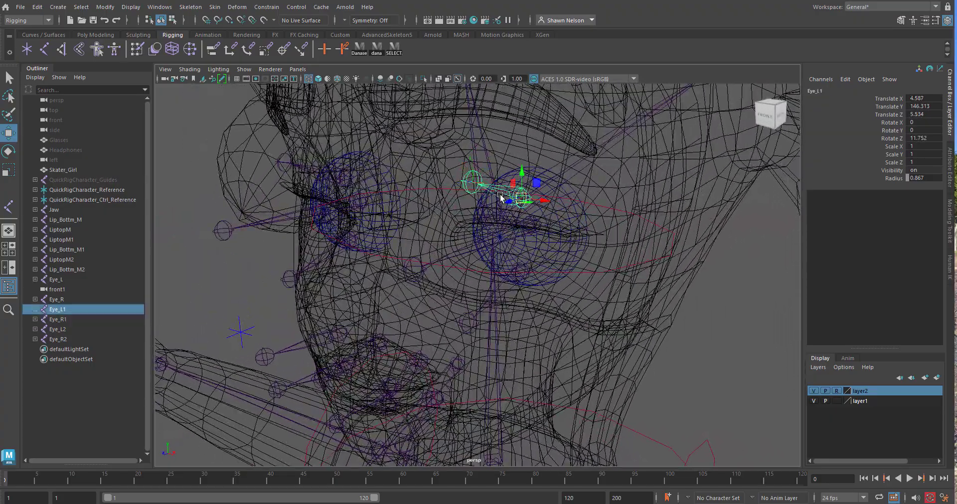
double_click(61, 309)
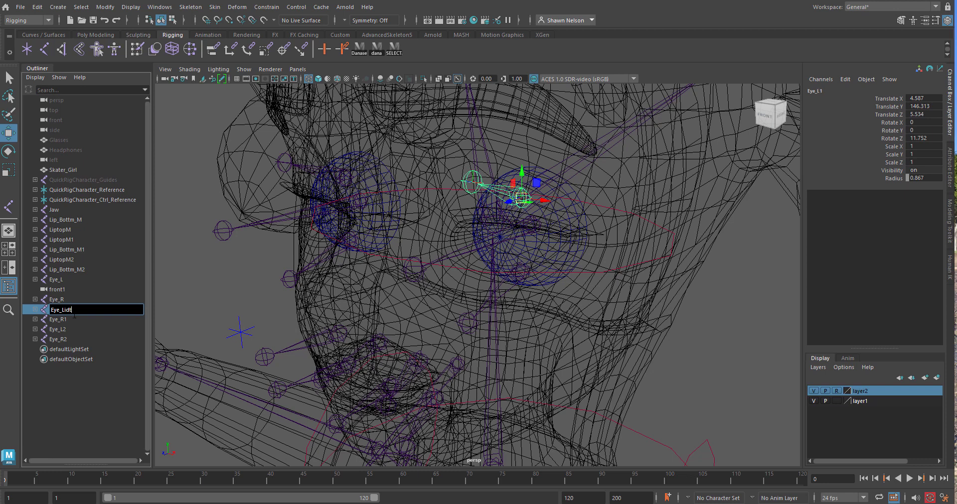
type("idtL")
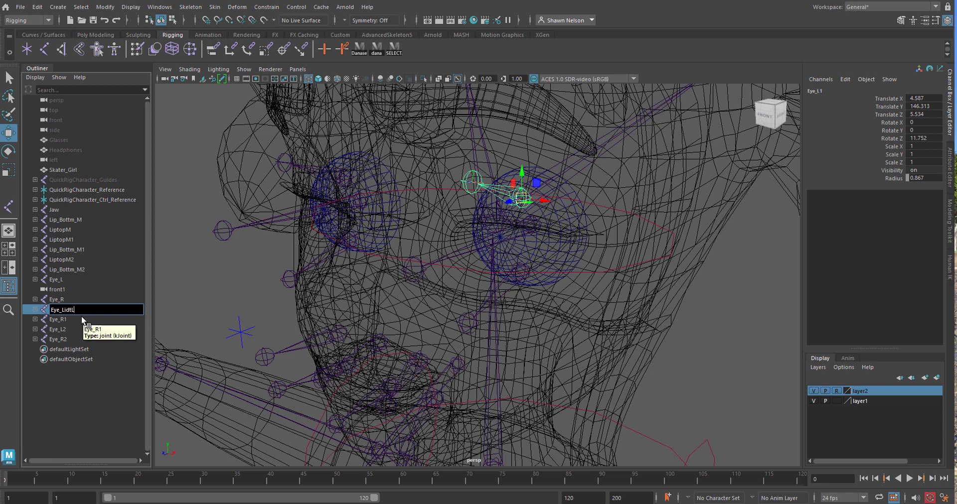
Rename the lower eyelid chain of the character's left eye Eye_LidBtL
left_click(495, 296)
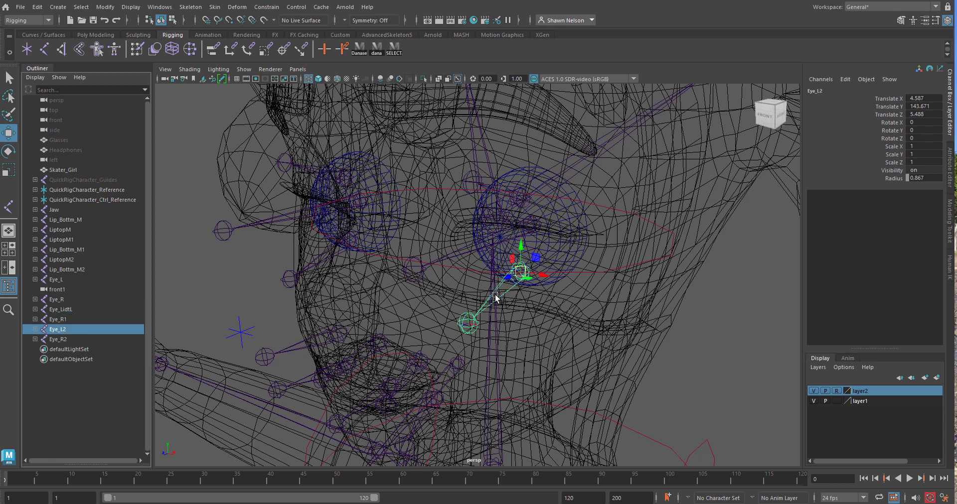
double_click(65, 328)
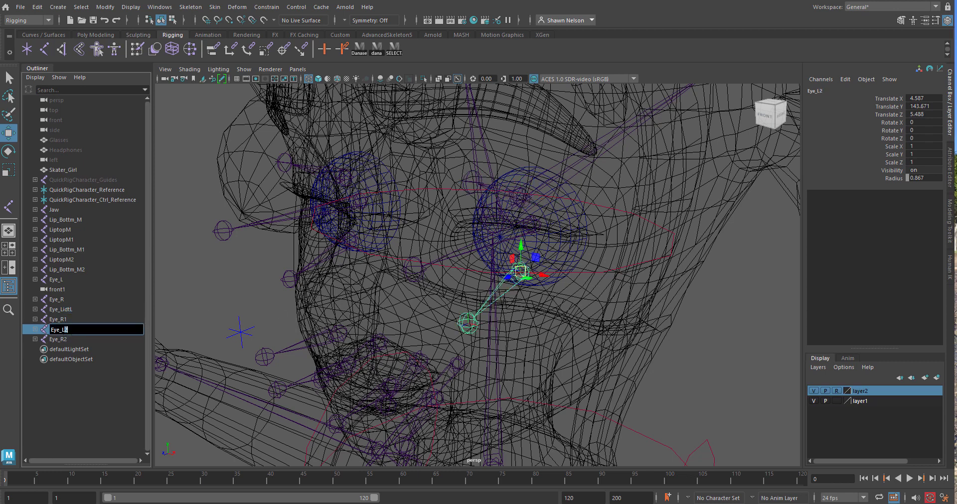
type("idB")
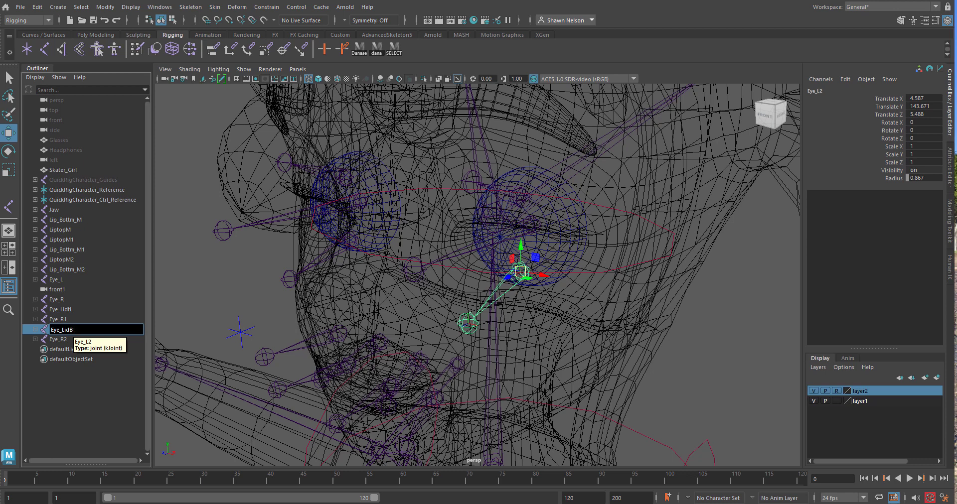
type("tL")
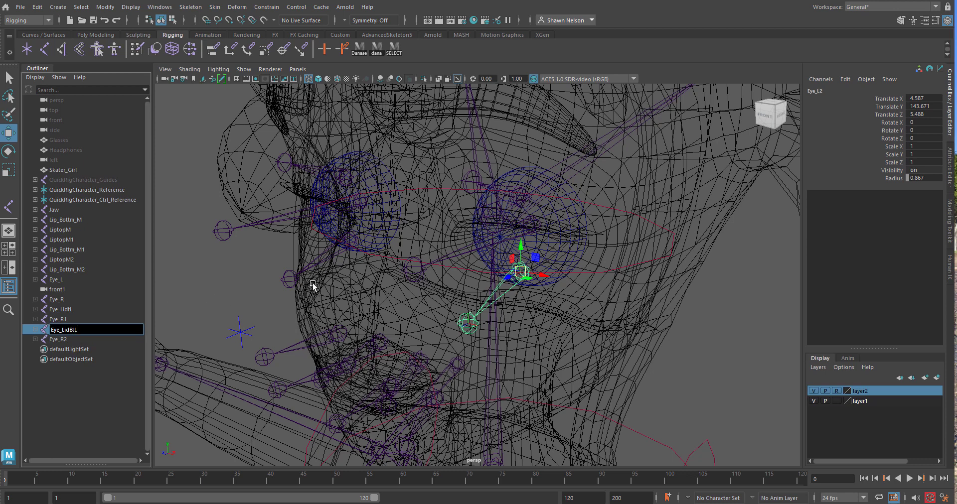
Rename the lower eyelid chain of the character's right eye Eye_LidBR
left_click(315, 261)
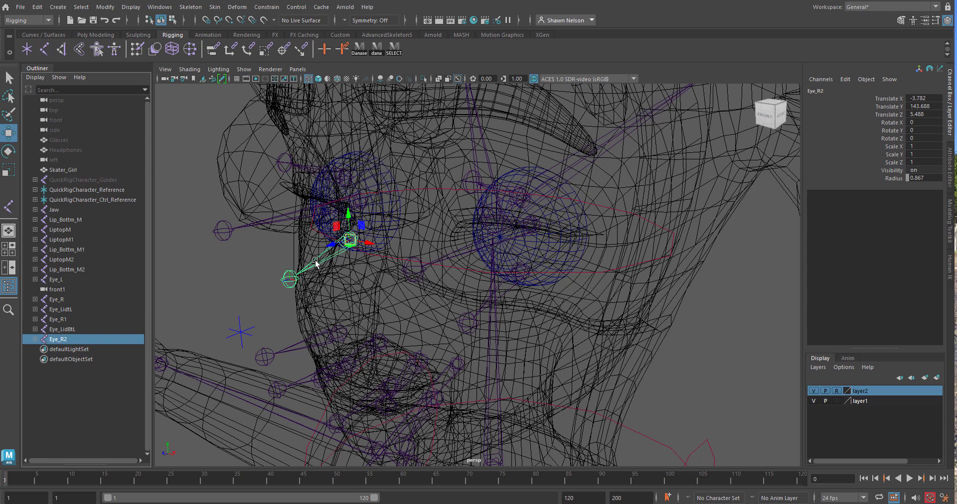
double_click(70, 340)
left_click(61, 340)
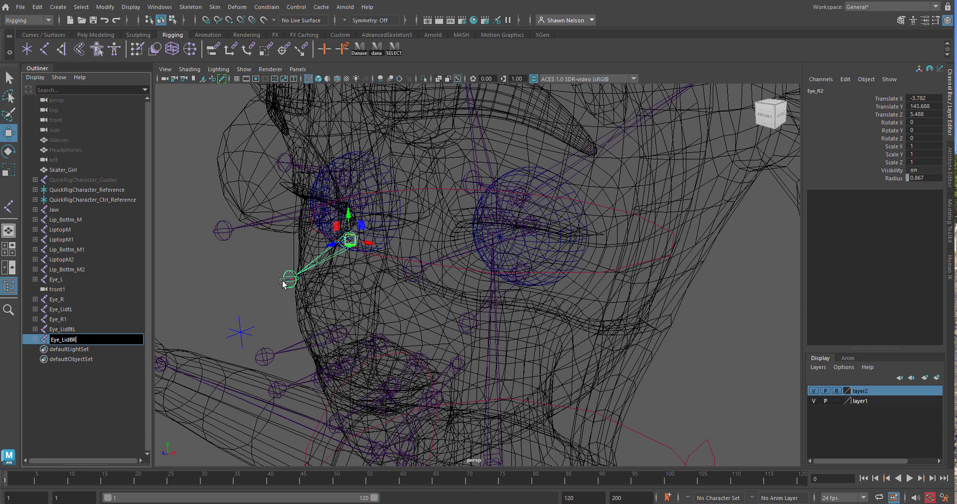
Rename the upper eyelid chain of the character's right eye Eye_TR and clear the selection
left_click(307, 168)
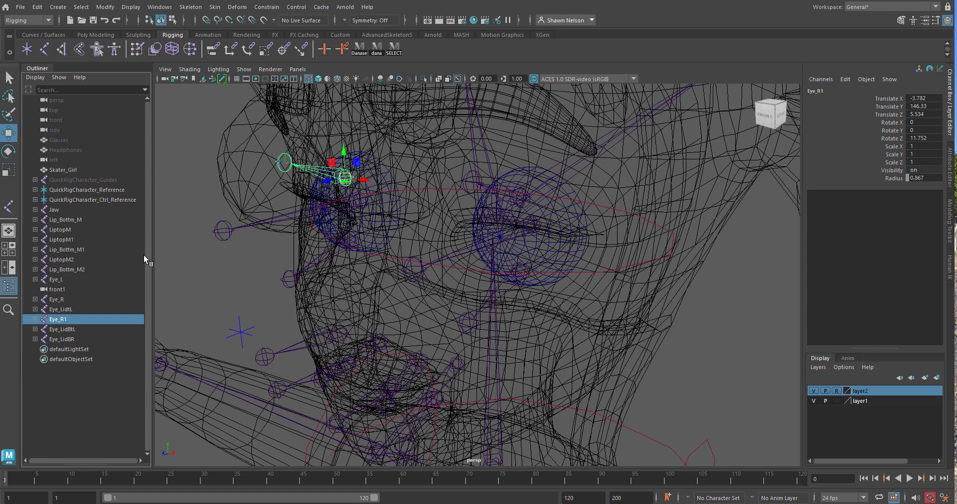
double_click(56, 320)
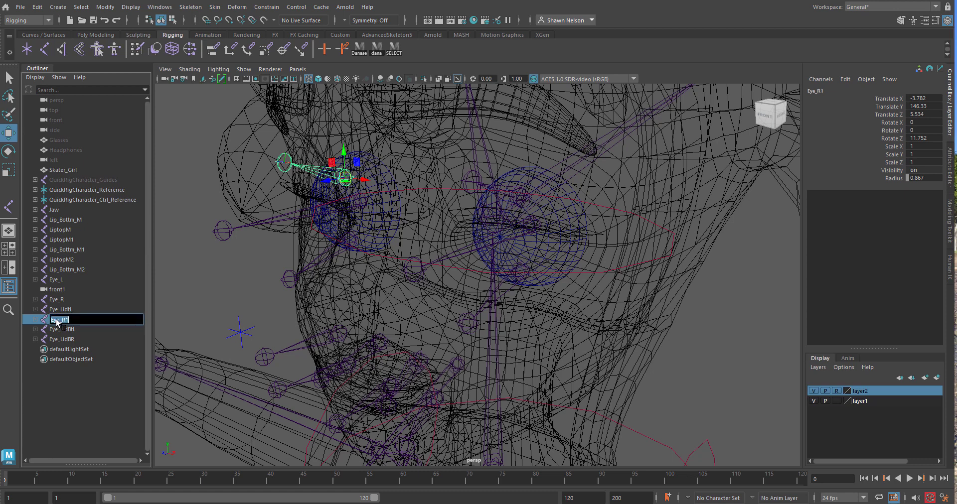
left_click(77, 339)
double_click(60, 319)
left_click(693, 356)
Examine the eye and eyelid chains against the face and brows in the perspective and side views
scroll(688, 330, "down", 2)
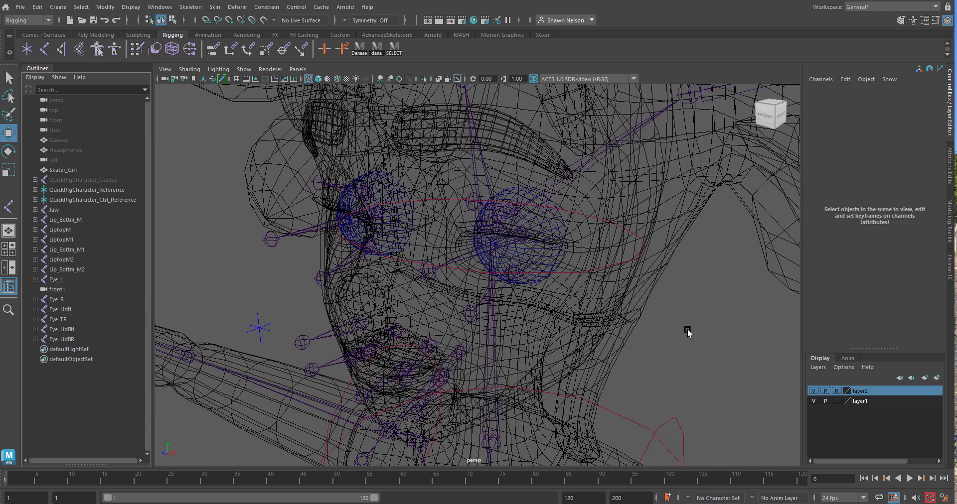
key("space")
left_click(554, 284)
left_click(214, 307)
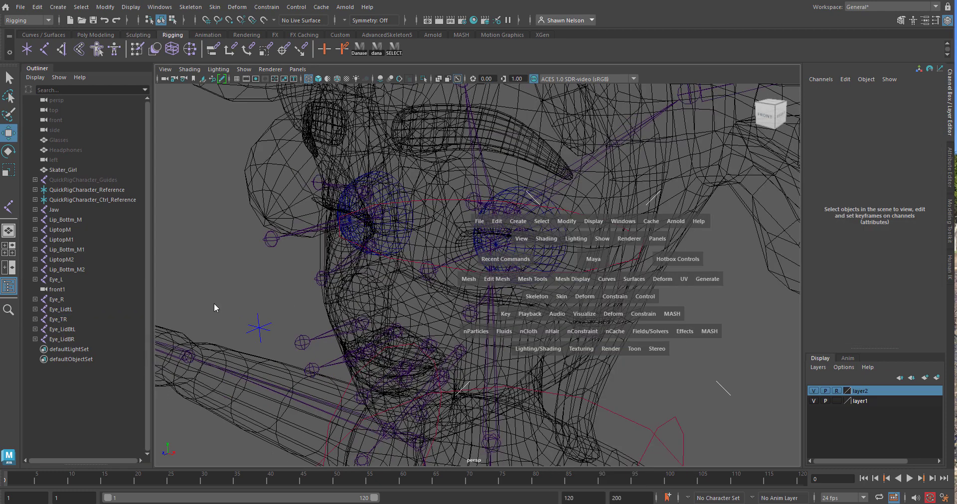
left_click_drag(512, 334, 351, 331, "alt")
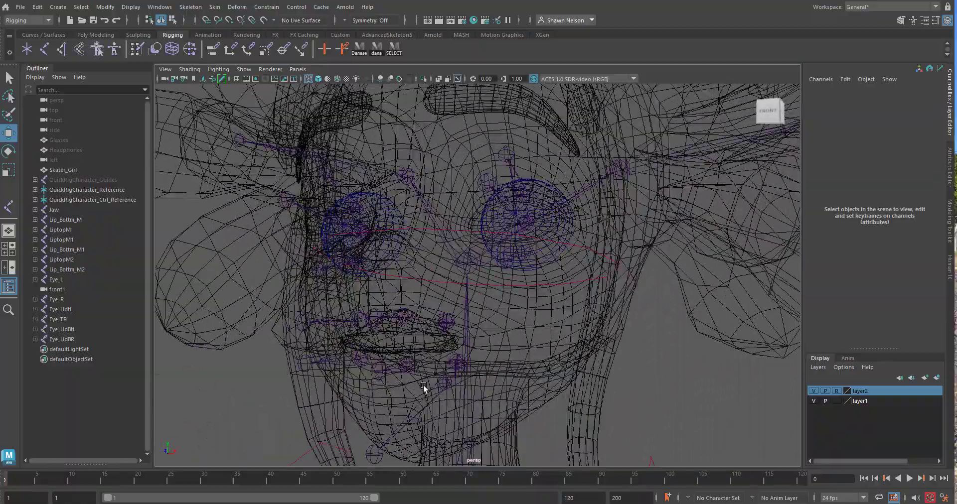
left_click_drag(423, 384, 384, 361, "alt")
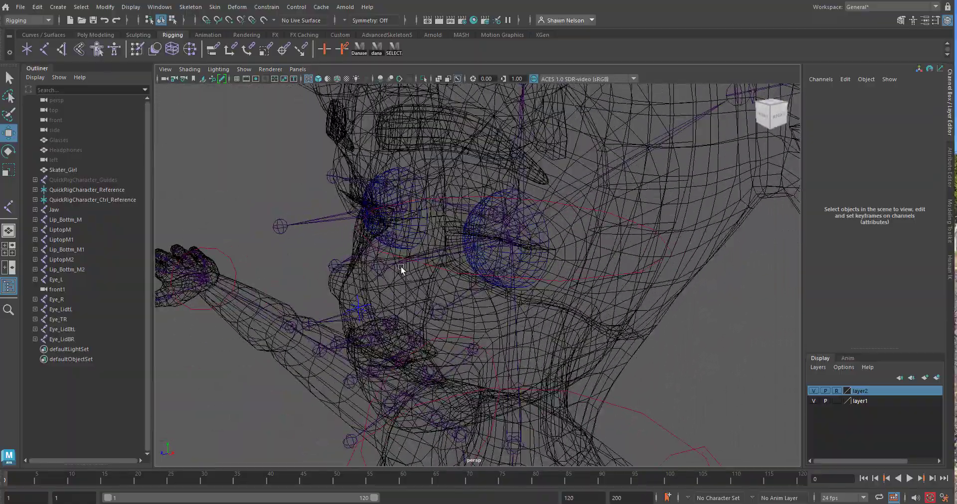
left_click_drag(400, 266, 364, 244, "alt")
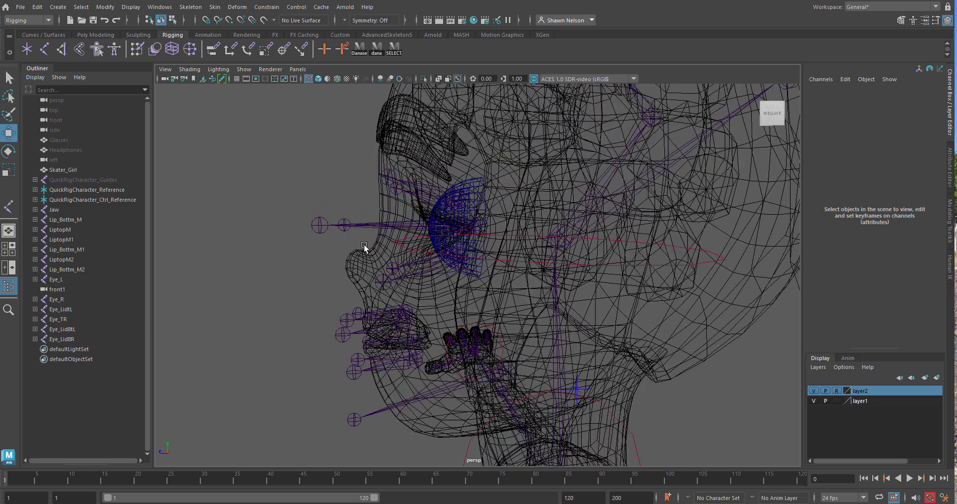
key("space")
left_click_drag(437, 267, 487, 268)
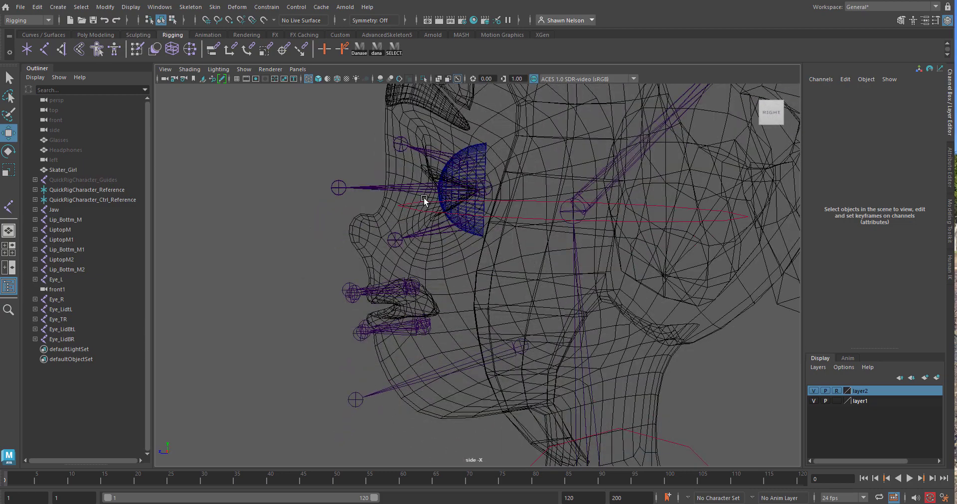
middle_click_drag(424, 199, 428, 301, "alt")
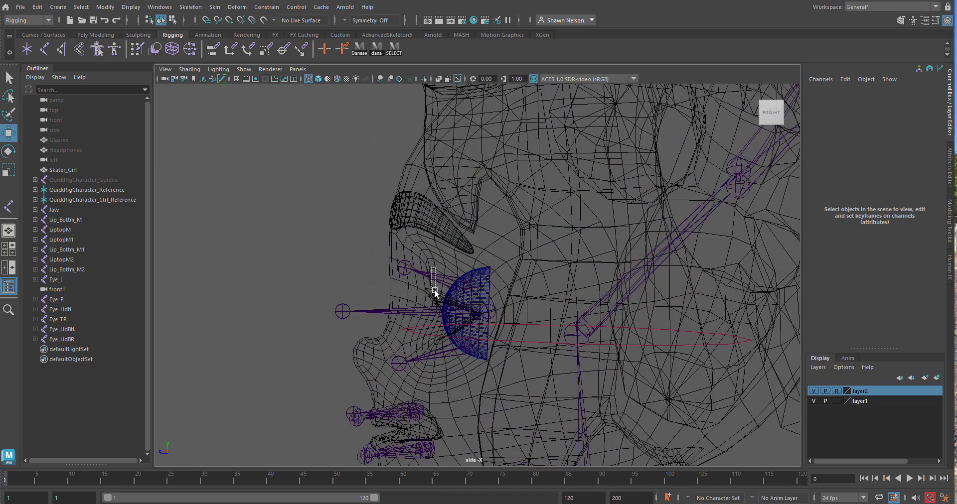
Duplicate both upper eyelid joint chains and move the copies up and forward onto the eyebrows, to about Y 149.77 and Z 7.43
left_click_drag(435, 292, 434, 323)
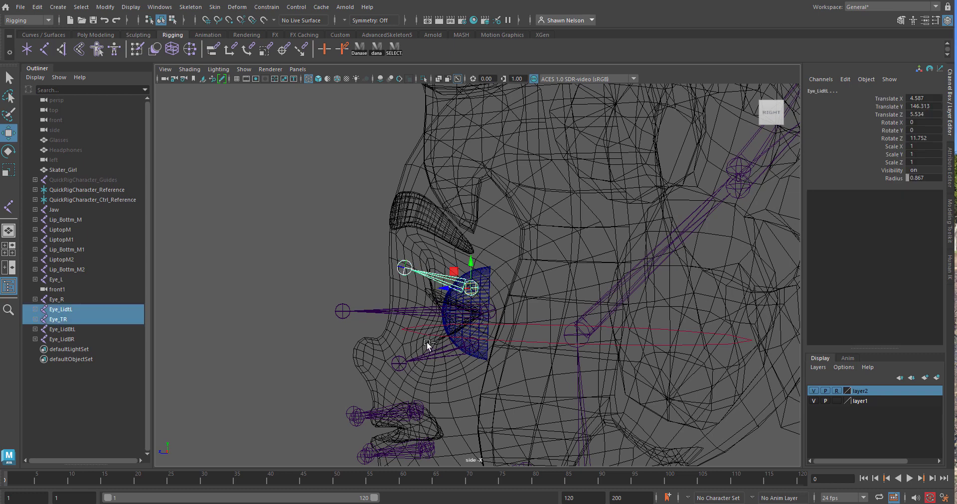
key("ctrl+d")
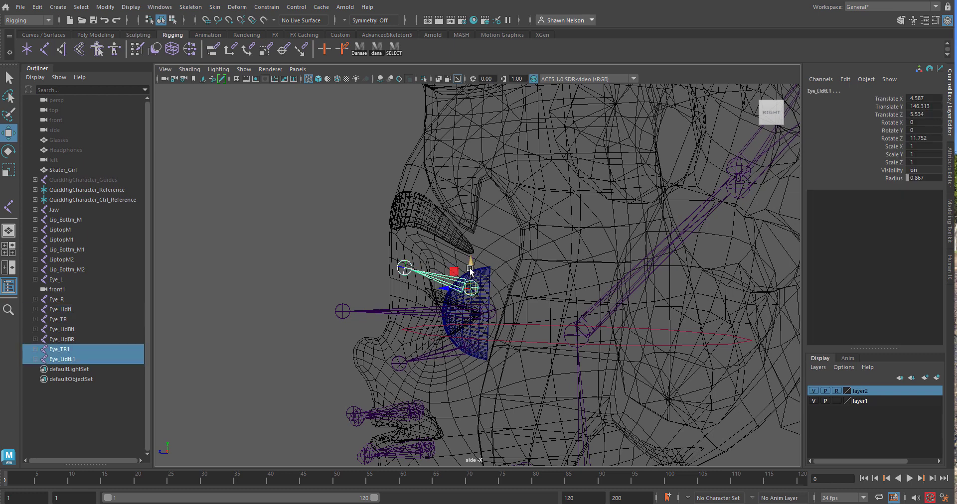
left_click_drag(470, 269, 393, 195)
key("space")
key("space")
mouse_move(305, 283)
left_mouse_down()
mouse_move(306, 257)
mouse_move(498, 259)
mouse_move(471, 249)
left_mouse_up()
key("5")
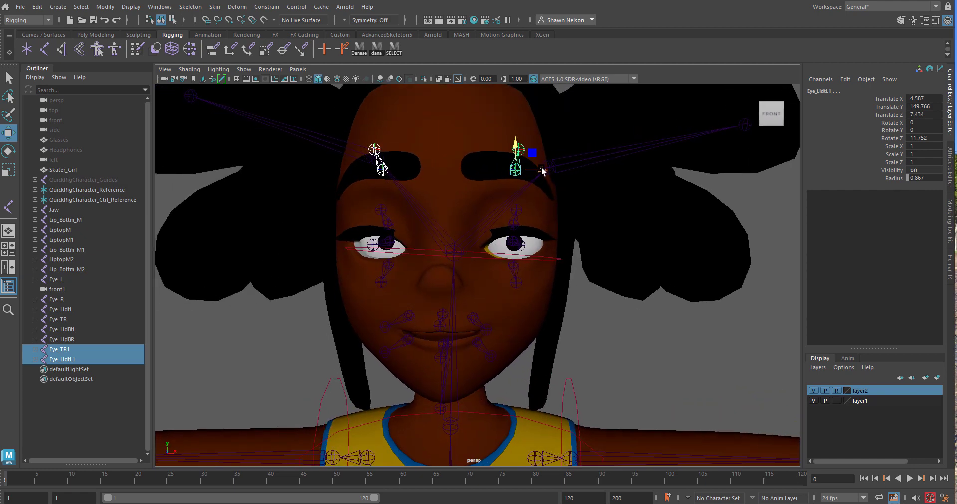
Try shifting the brow chain above the character's left eye inward, and undo the move
left_click(507, 172)
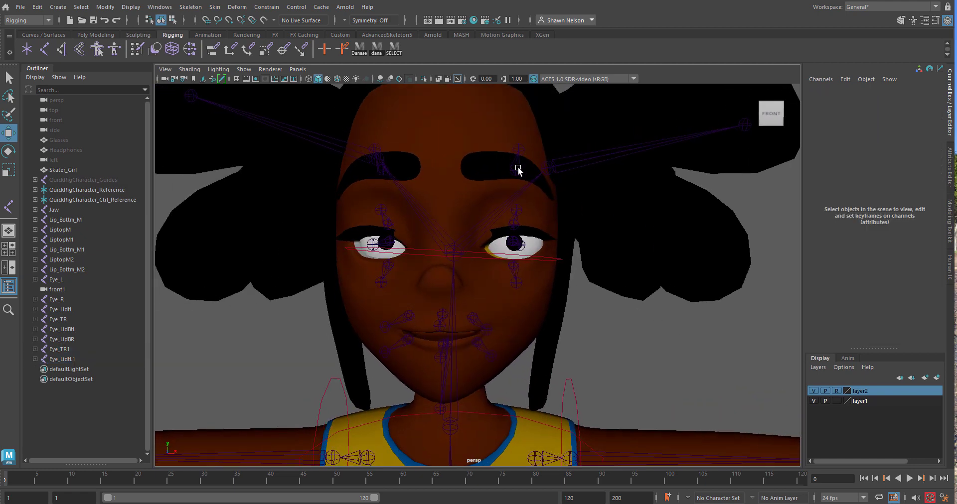
left_click(518, 168)
left_click_drag(540, 171, 506, 237)
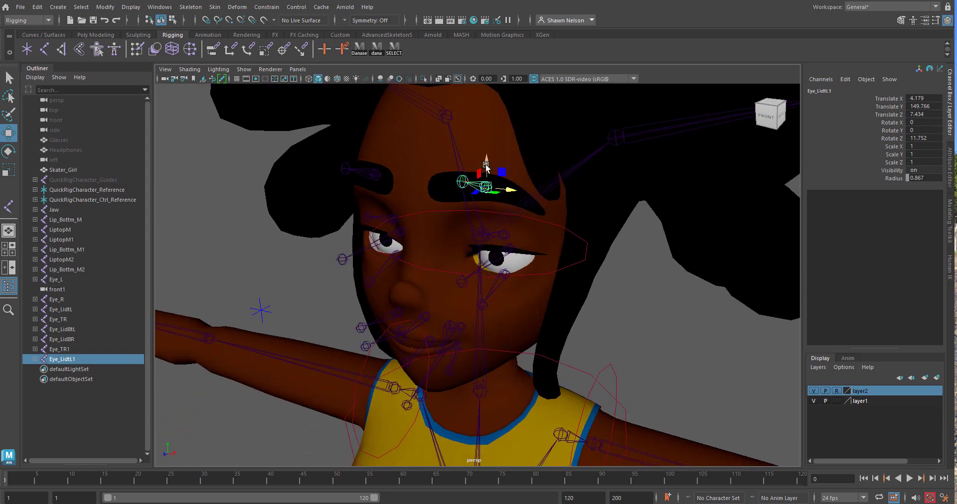
left_click_drag(487, 170, 486, 164)
key("ctrl+z")
key("ctrl+z")
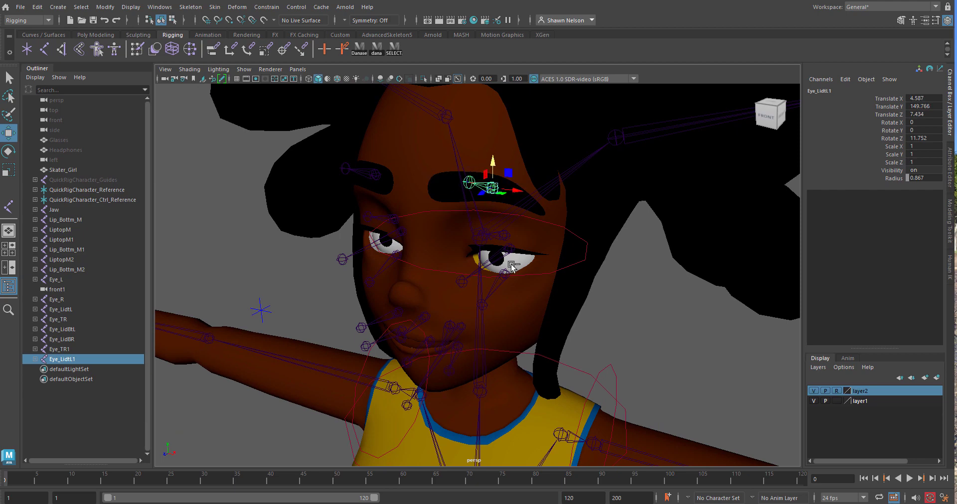
Rename the brow chain above the character's left eye Eye_BrowL
left_click_drag(512, 267, 493, 202, "alt")
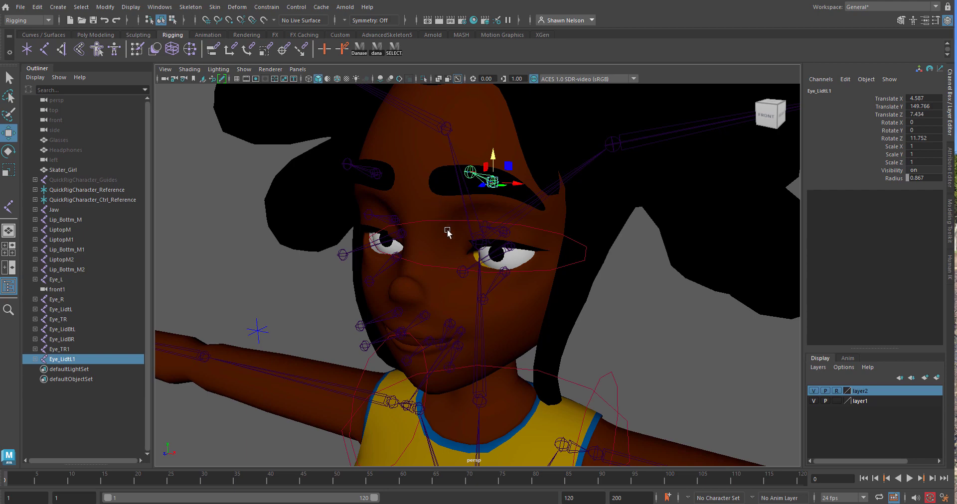
left_click_drag(444, 216, 468, 224, "alt")
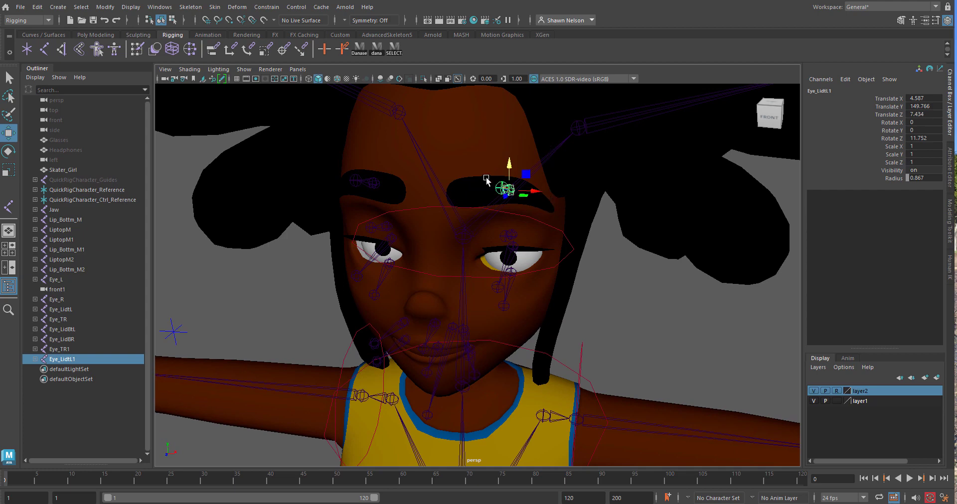
mouse_move(603, 244)
left_mouse_down("alt")
mouse_move(634, 279)
mouse_move(645, 266)
mouse_move(613, 254)
mouse_move(592, 228)
mouse_move(498, 245)
mouse_move(596, 234)
mouse_move(620, 250)
left_mouse_up("alt")
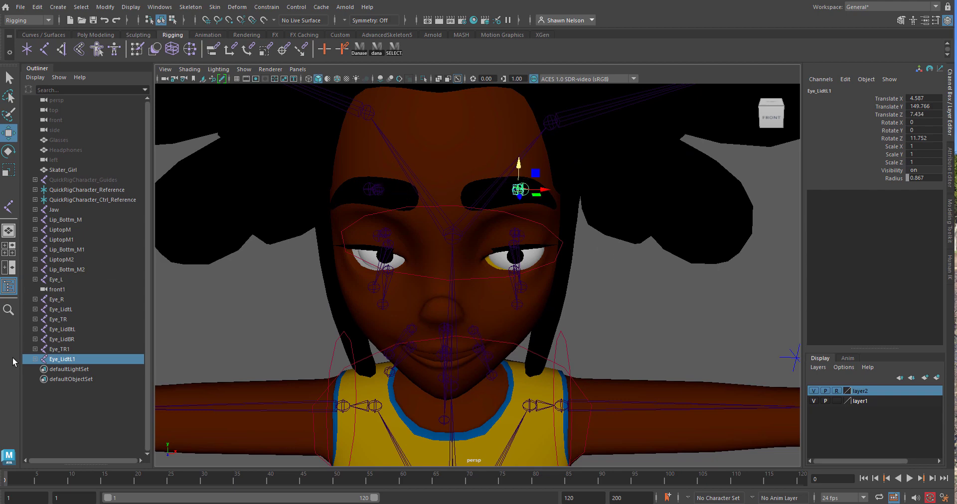
double_click(55, 360)
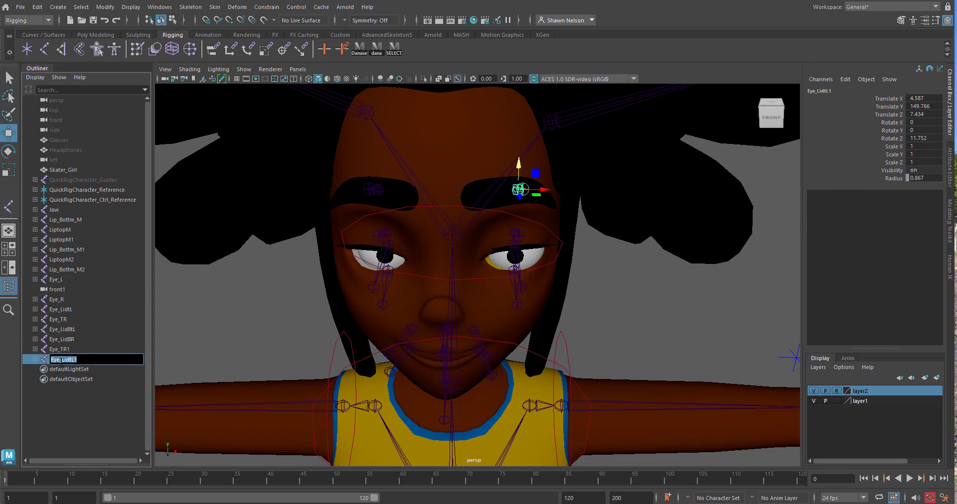
left_click_drag(59, 360, 95, 368)
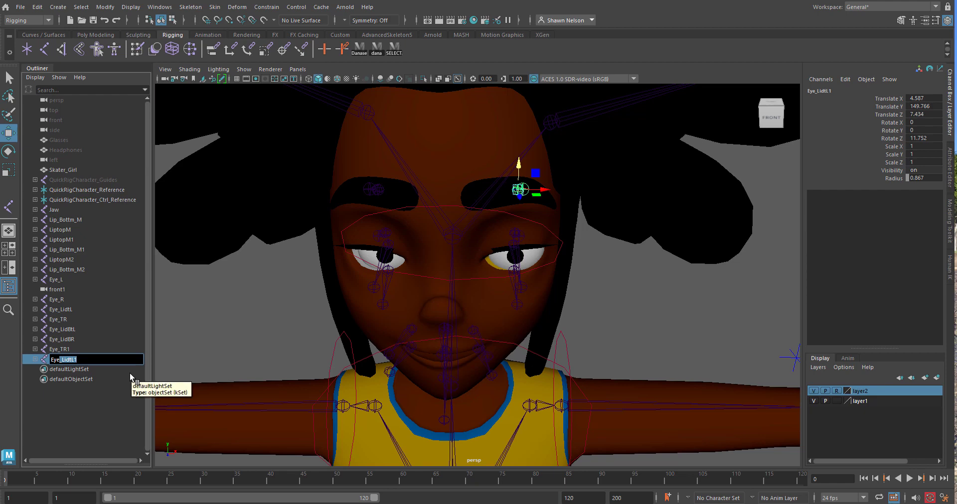
type("_Brow")
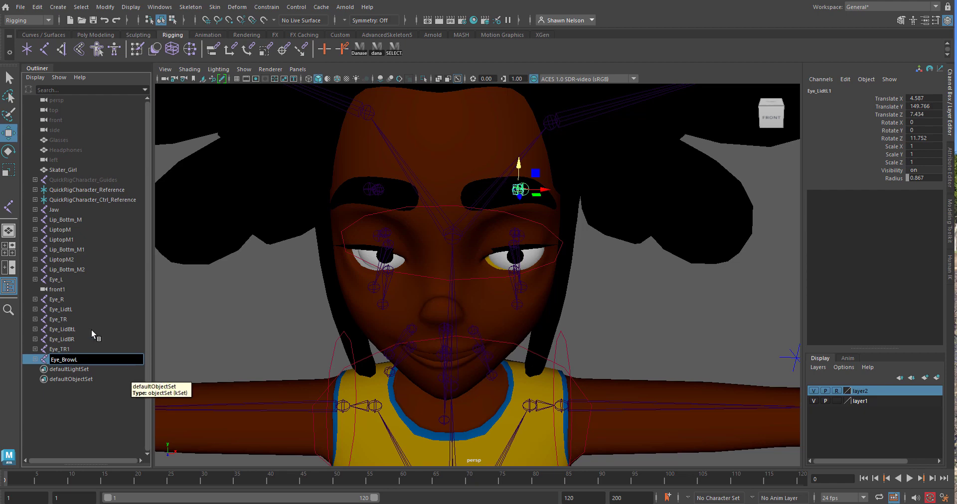
Rename the brow chain above the character's right eye Eye_BrowR
left_click(374, 190)
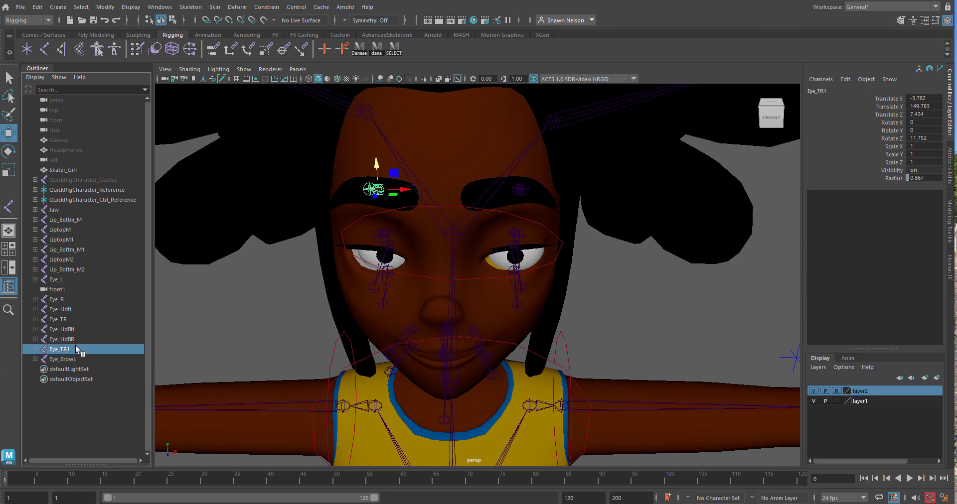
double_click(57, 349)
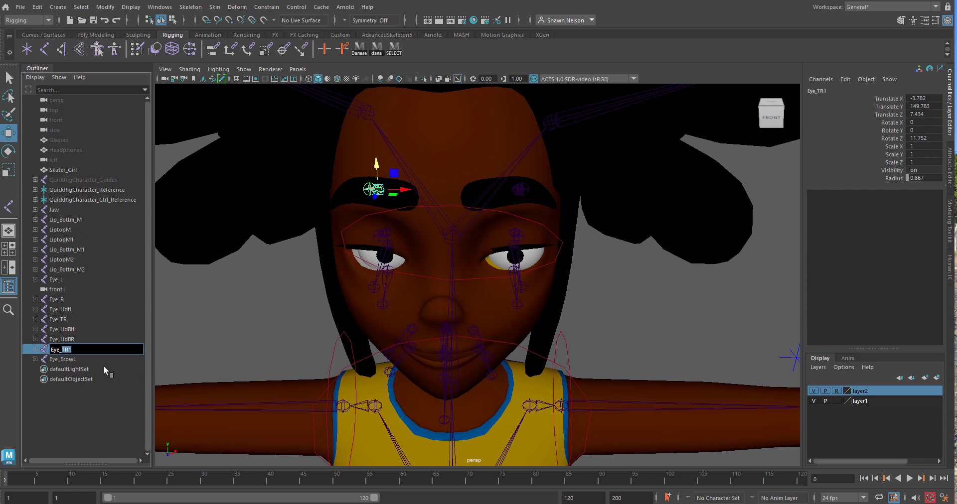
type("Brow")
key("Return")
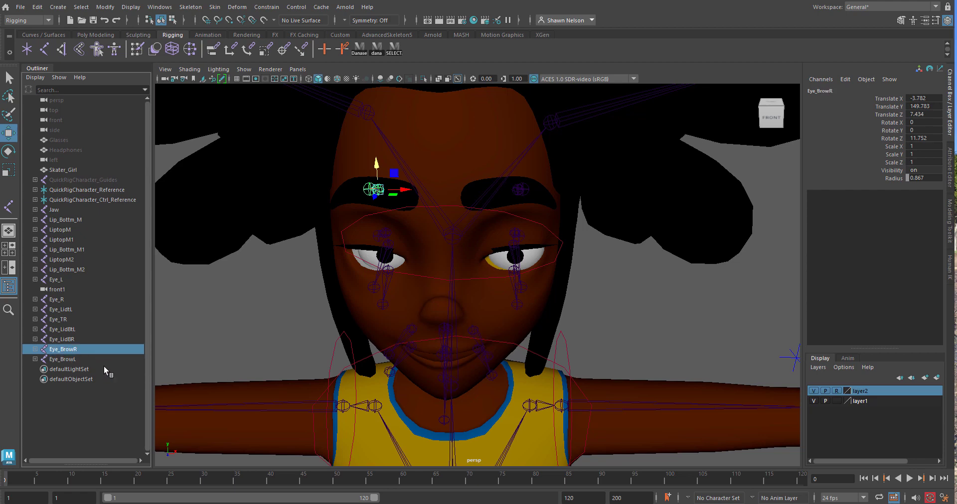
Parent the Eye_L and Eye_R joint chains to the QuickRigCharacter_Head joint
left_click_drag(612, 346, 541, 330, "alt")
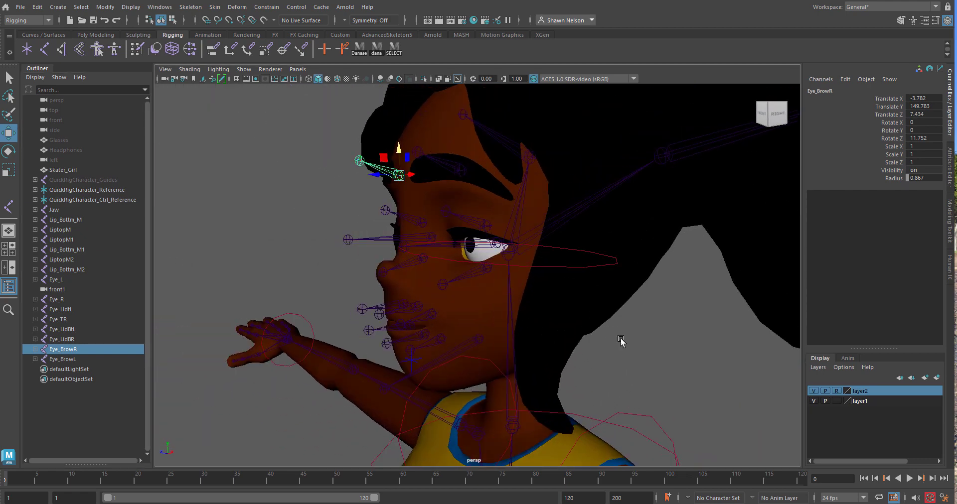
left_click_drag(621, 337, 589, 343, "alt")
key("space")
left_click_drag(474, 212, 504, 227, "alt")
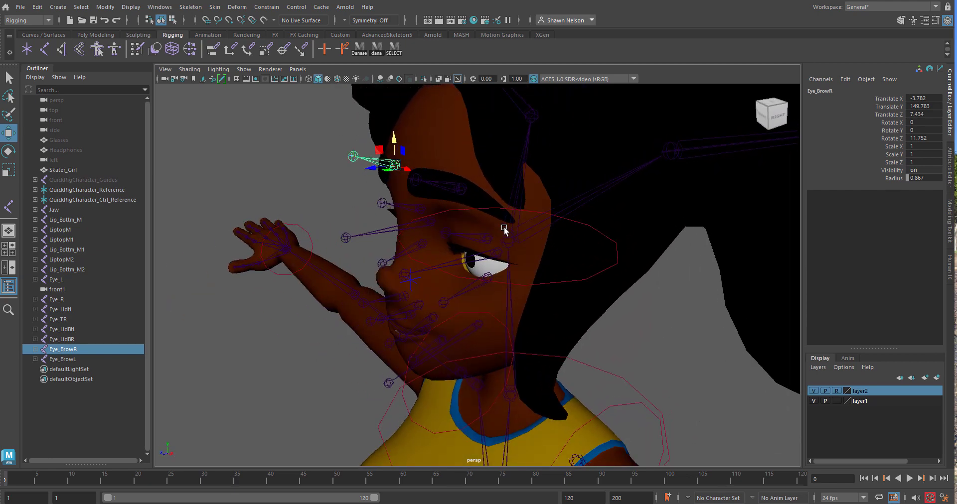
left_click(497, 257)
left_click_drag(566, 265, 525, 255, "alt")
left_click_drag(581, 287, 441, 262, "alt")
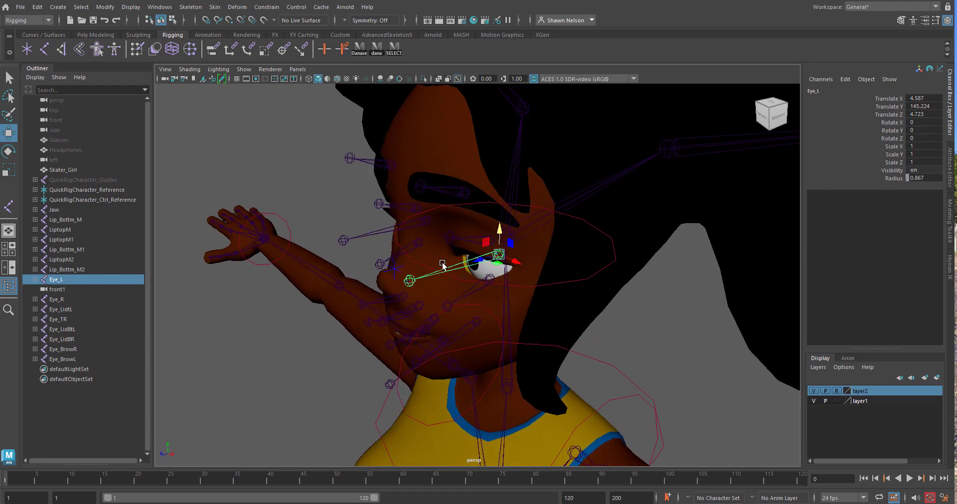
left_click(414, 227, "shift")
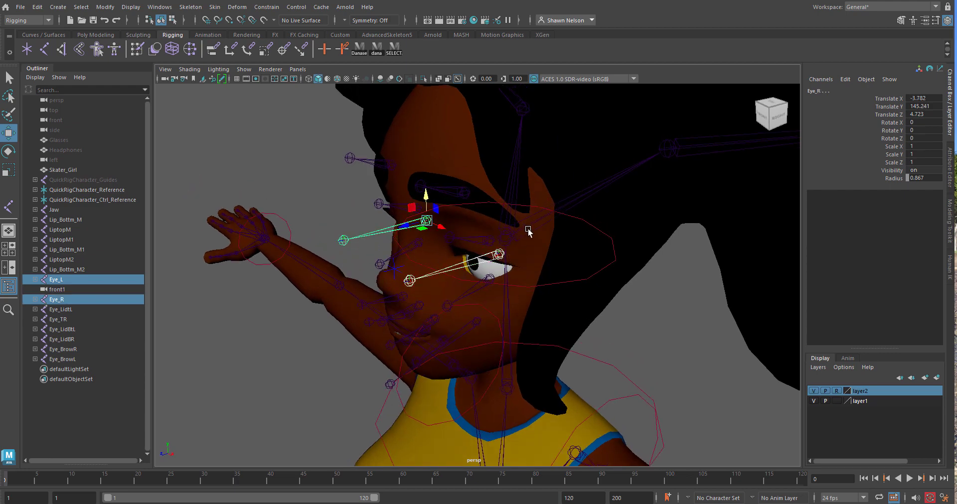
left_click(564, 203, "shift")
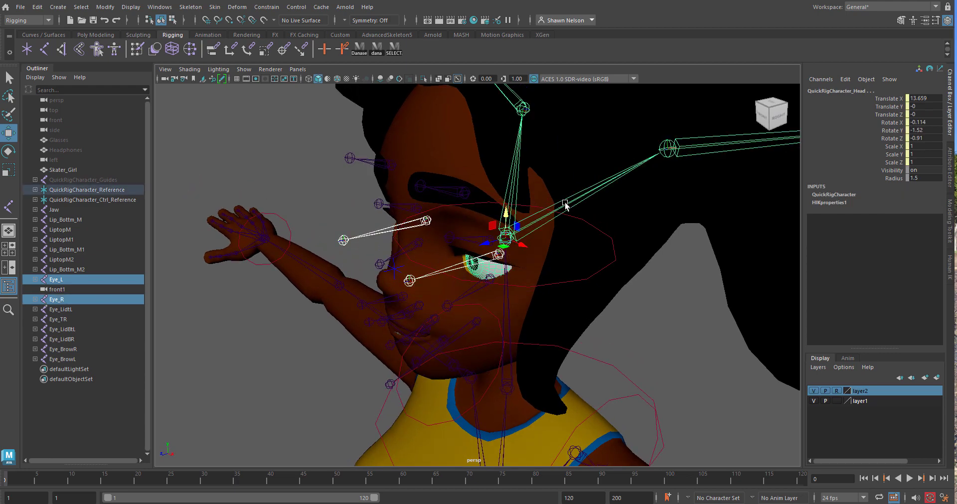
key("p")
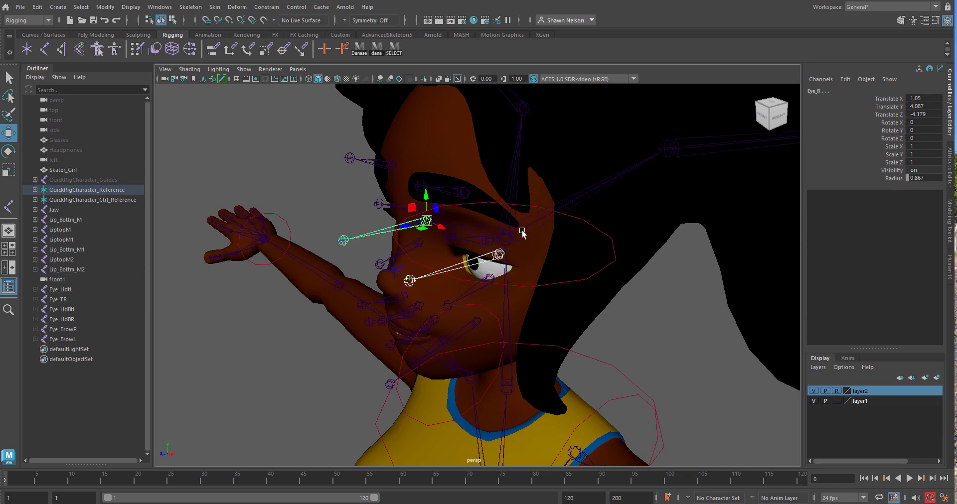
Parent the four upper and lower eyelid chains of both eyes to the head joint and check the connection by selecting the head
left_click_drag(502, 264, 504, 235, "alt")
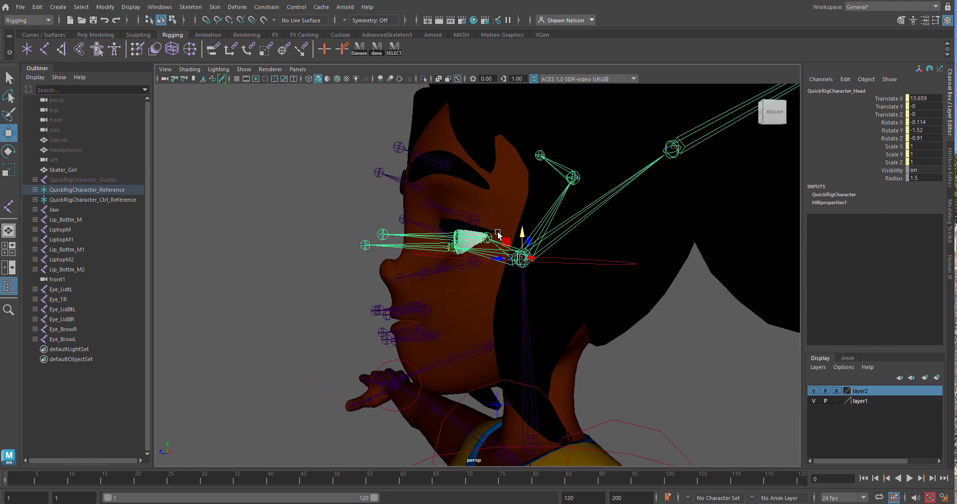
left_click(467, 228)
left_click(465, 268, "shift")
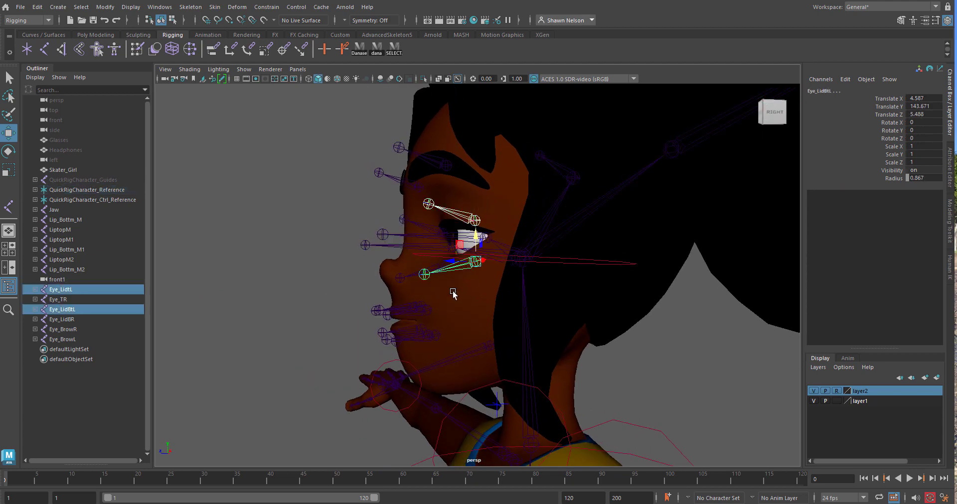
left_click_drag(451, 293, 397, 243, "alt")
left_click(400, 221, "shift")
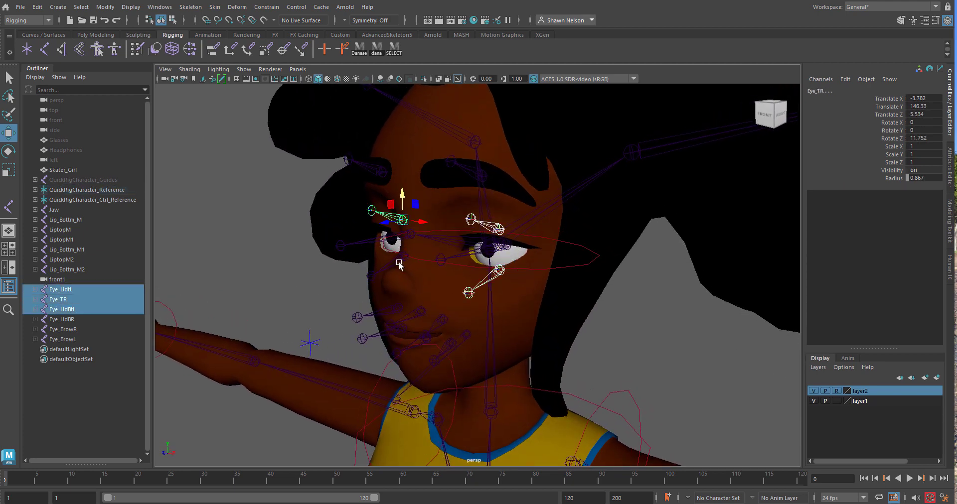
left_click(402, 260, "shift")
left_click(528, 211, "shift")
left_click_drag(530, 213, 562, 263, "alt")
key("p")
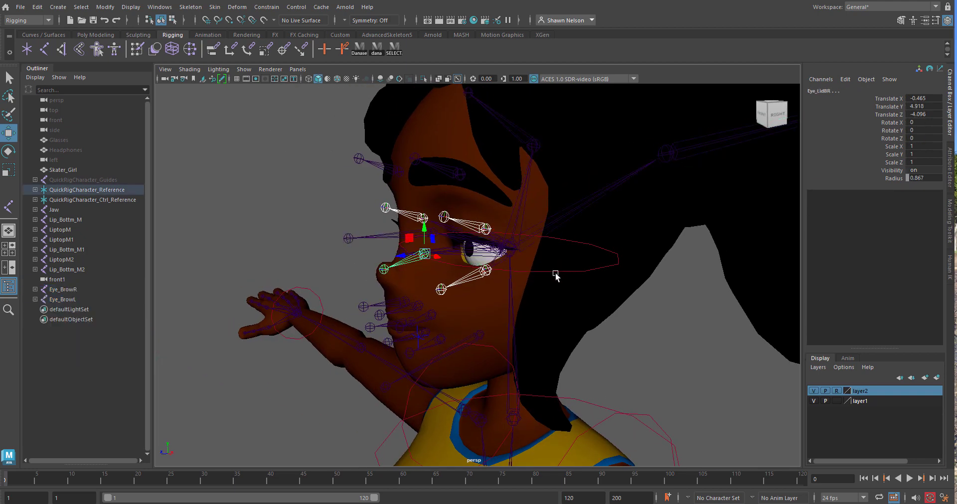
left_click(574, 221)
left_click(566, 218)
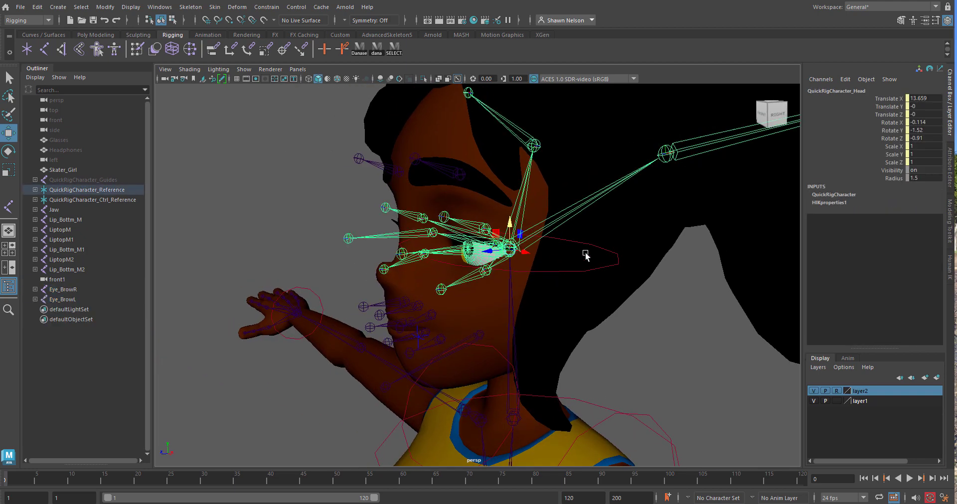
Parent the Eye_BrowL and Eye_BrowR chains to the head joint
mouse_move(587, 252)
left_mouse_down("alt")
mouse_move(611, 273)
mouse_move(581, 303)
mouse_move(542, 283)
mouse_move(549, 267)
mouse_move(596, 259)
mouse_move(585, 255)
left_mouse_up("alt")
left_click(467, 187)
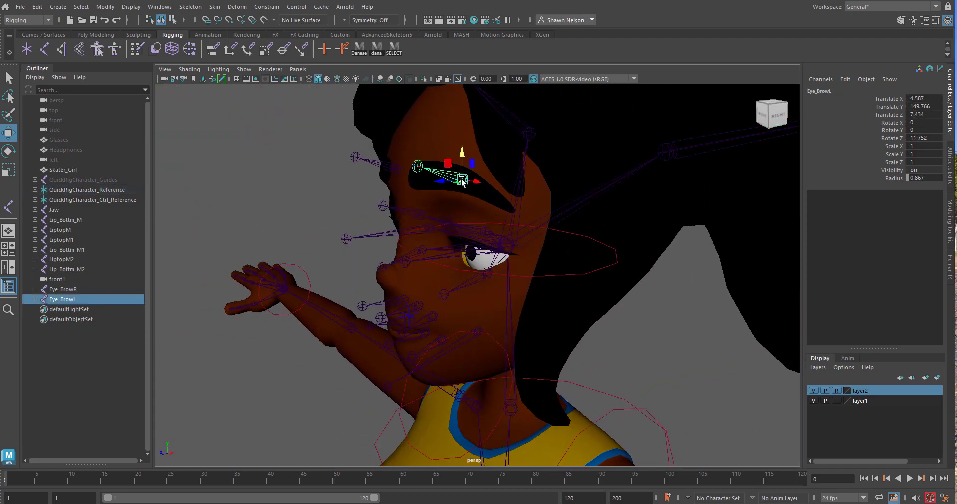
left_click(375, 171, "shift")
left_click(551, 213)
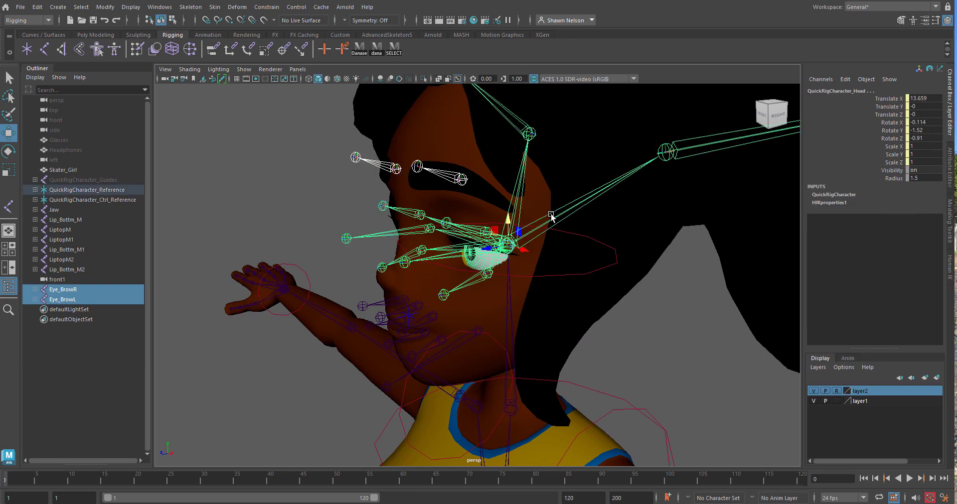
key("p")
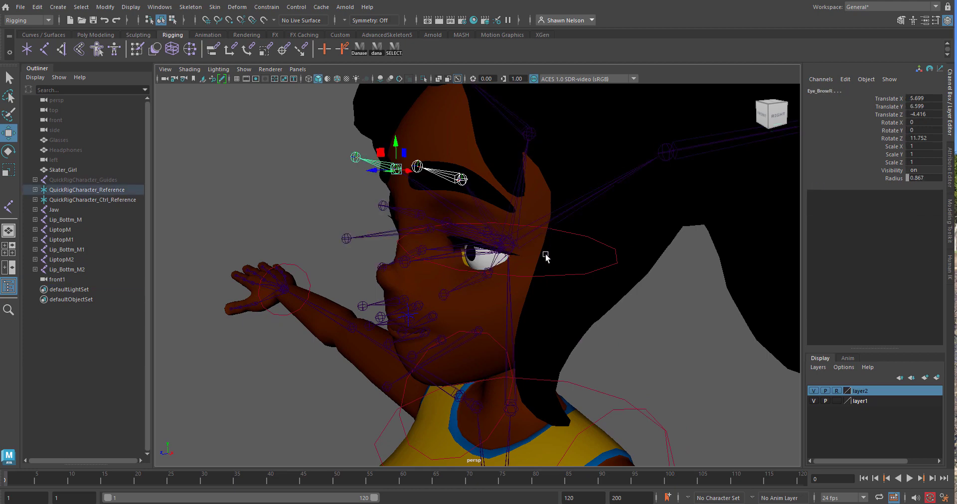
Parent the three upper lip chains LiptopM, LiptopM1 and LiptopM2 to the head joint
mouse_move(539, 302)
left_mouse_down("alt")
mouse_move(585, 302)
mouse_move(537, 309)
mouse_move(545, 298)
left_mouse_up("alt")
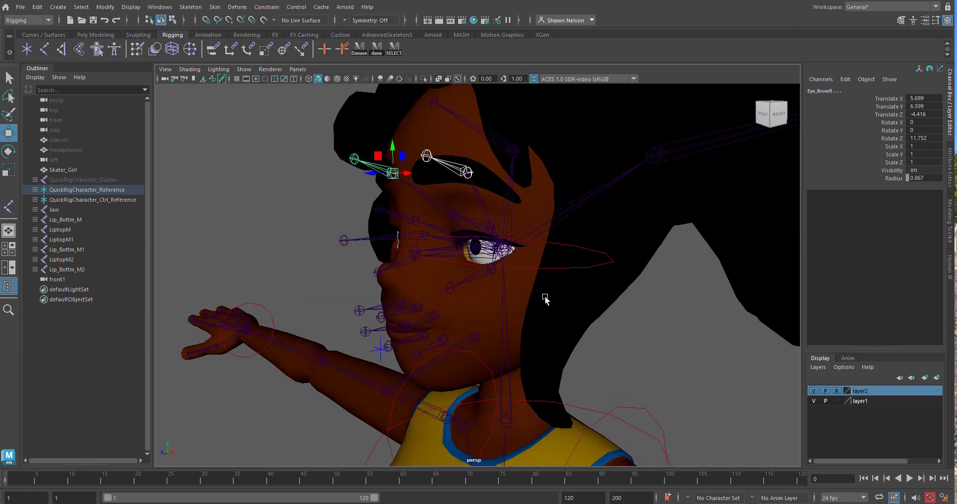
left_click(419, 313)
left_click(414, 314, "shift")
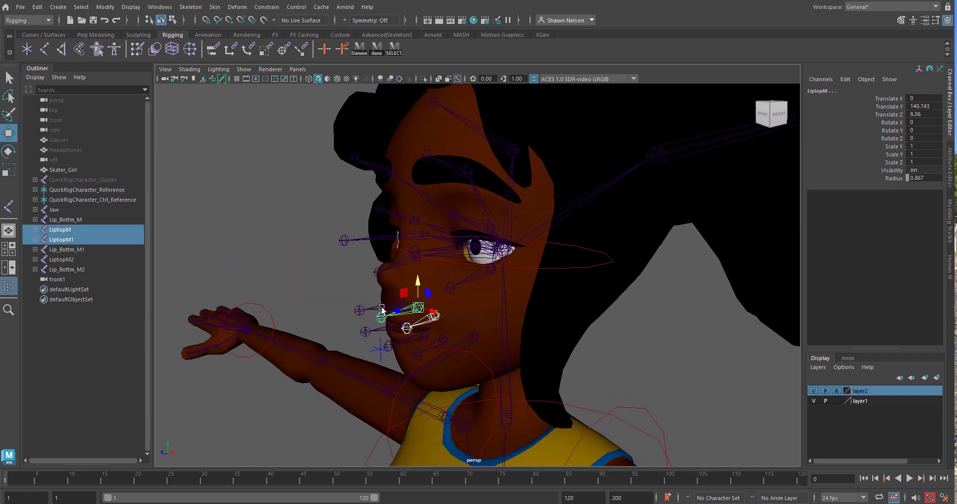
left_click(413, 313, "shift")
left_click(541, 235, "shift")
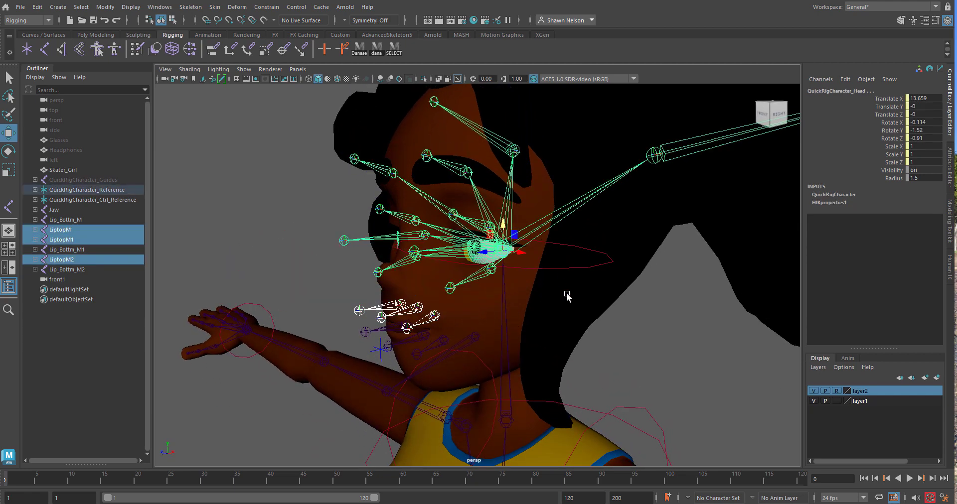
key("p")
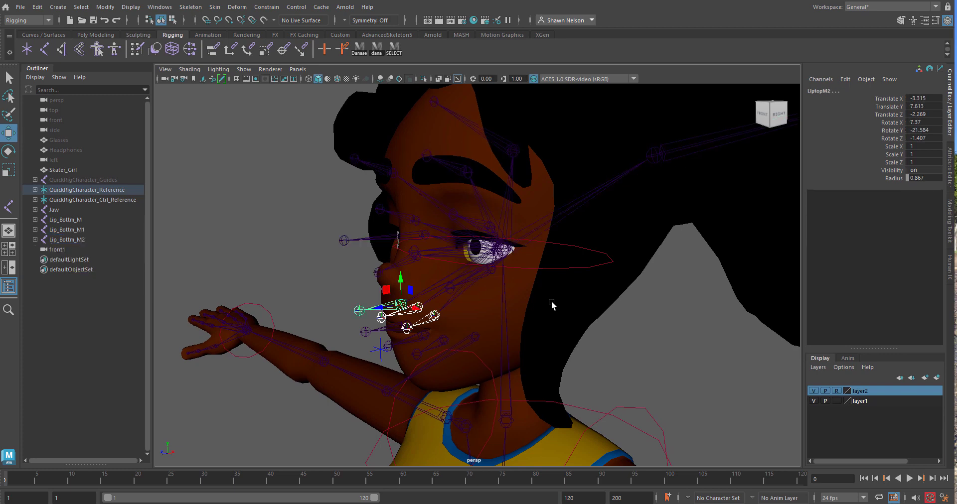
Parent the three lower lip chains Lip_Bottm_M, Lip_Bottm_M1 and Lip_Bottm_M2 to the Jaw joint
left_click_drag(504, 297, 483, 277, "alt")
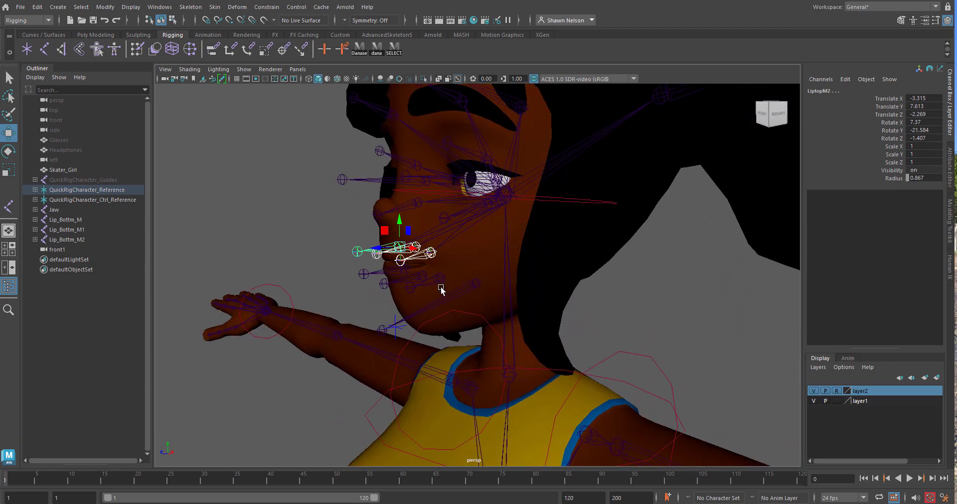
left_click(429, 283)
left_click(384, 283, "shift")
left_click(363, 274, "shift")
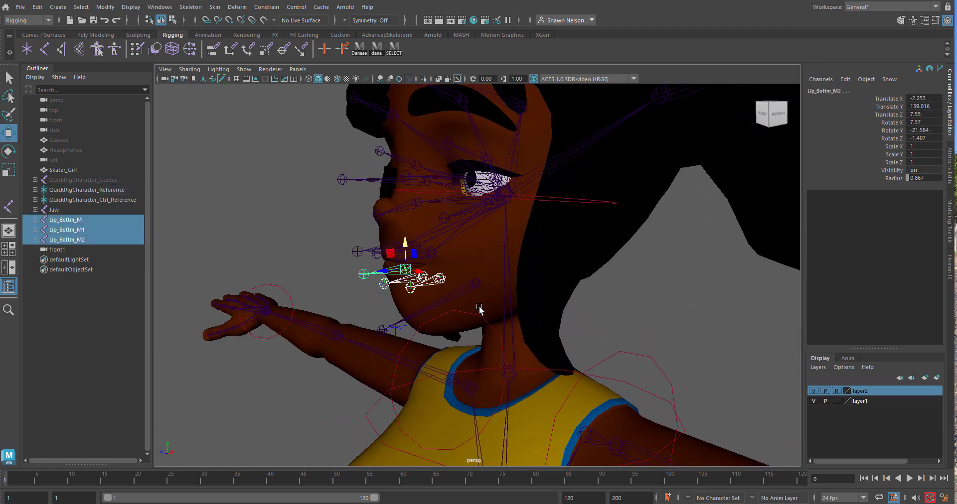
left_click(465, 293, "shift")
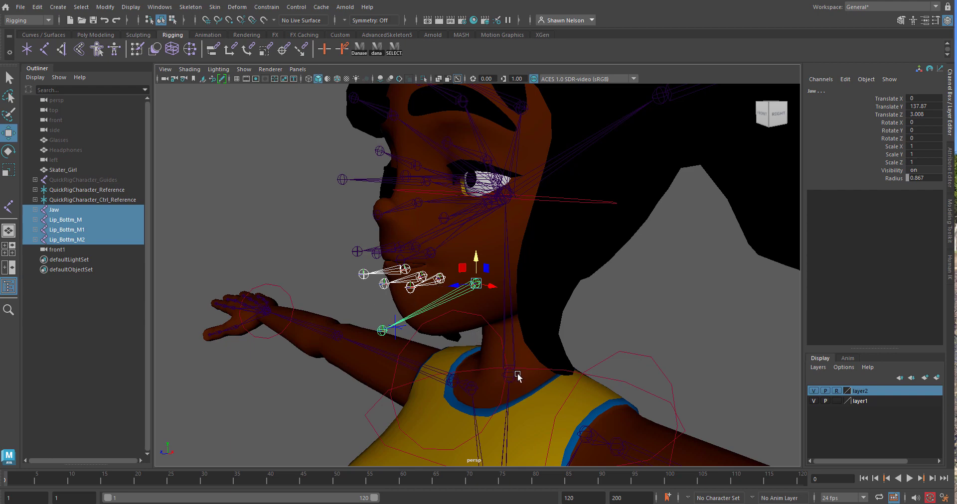
key("p")
Parent the Jaw chain to the QuickRigCharacter_Head joint and check the whole facial hierarchy from the front with the head selected
left_click(473, 282)
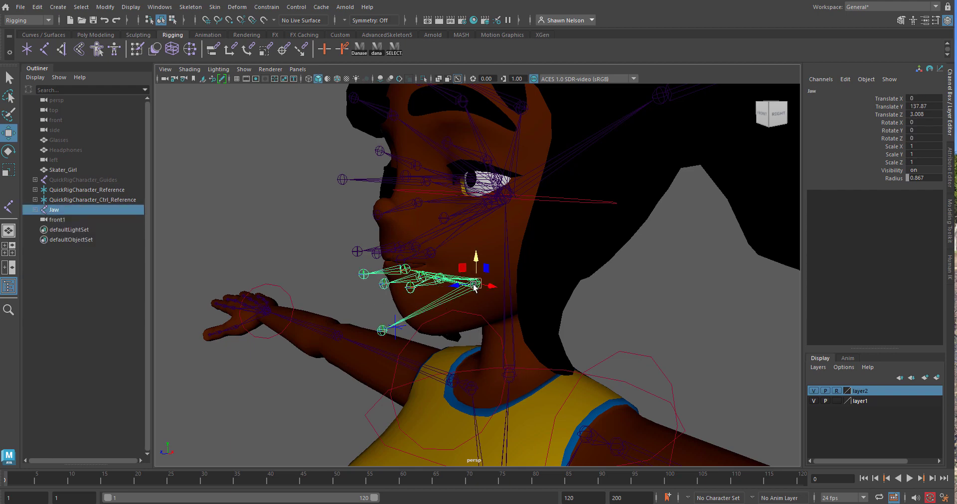
key("f")
left_click_drag(541, 281, 517, 225, "alt")
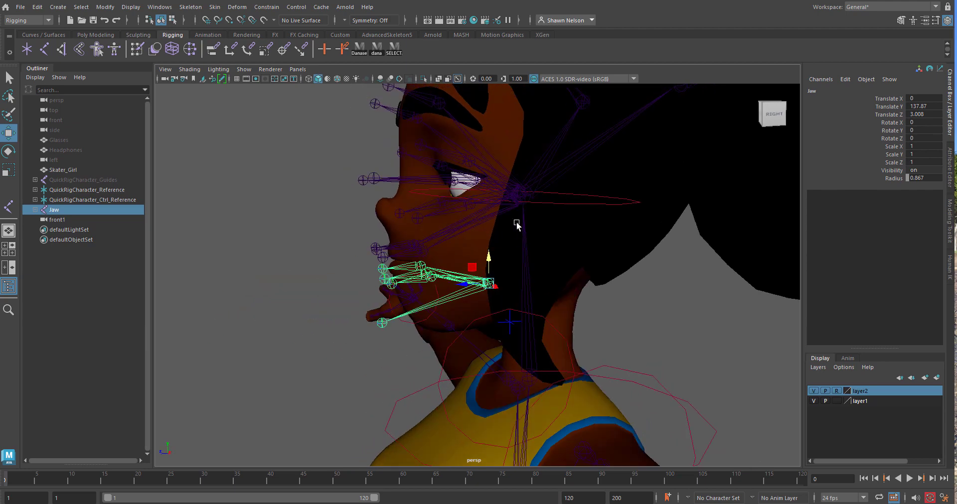
left_click(532, 183, "shift")
key("p")
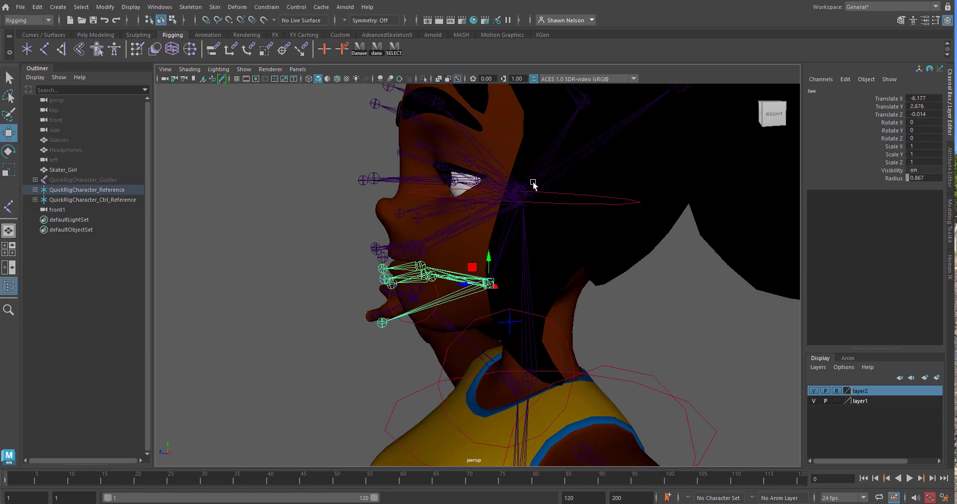
left_click(533, 181)
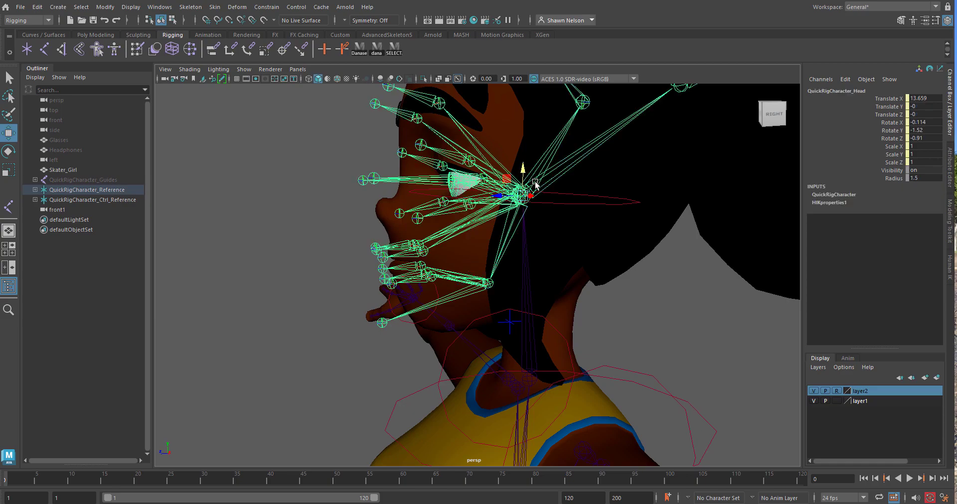
left_click_drag(501, 205, 555, 281, "alt")
key("space")
scroll(593, 333, "down", 6)
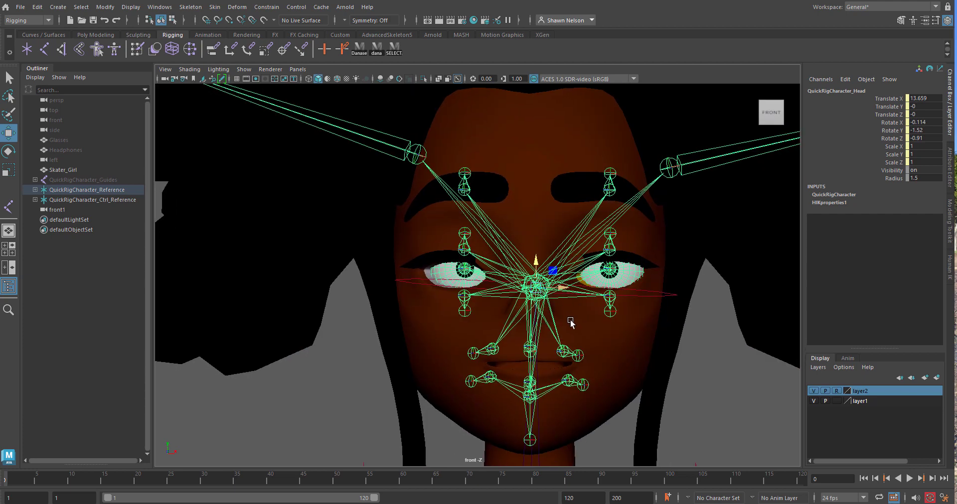
scroll(521, 166, "down", 3)
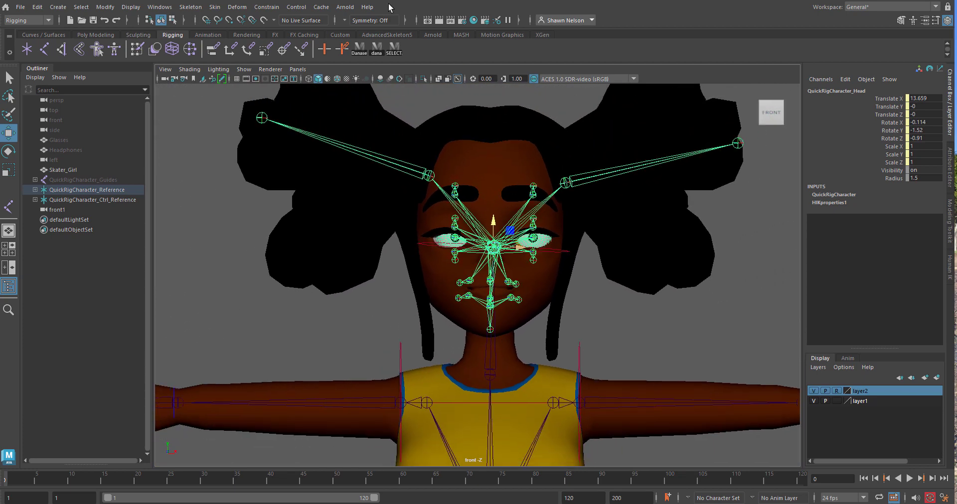
scroll(548, 224, "down", 2)
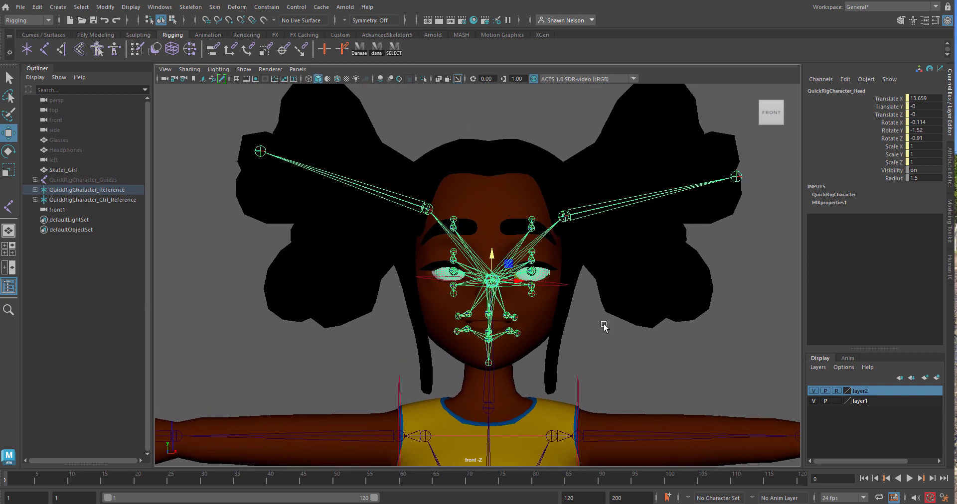
left_click(603, 326)
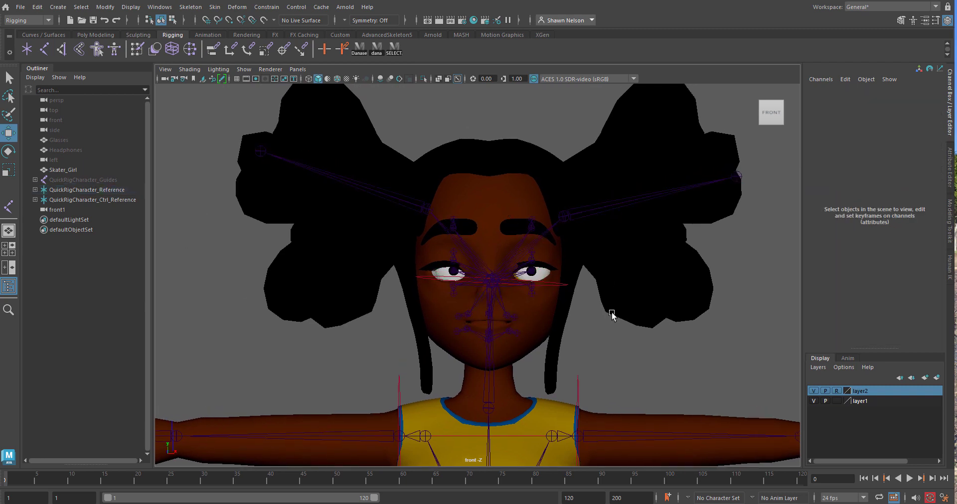
left_click(569, 216)
left_click(736, 177)
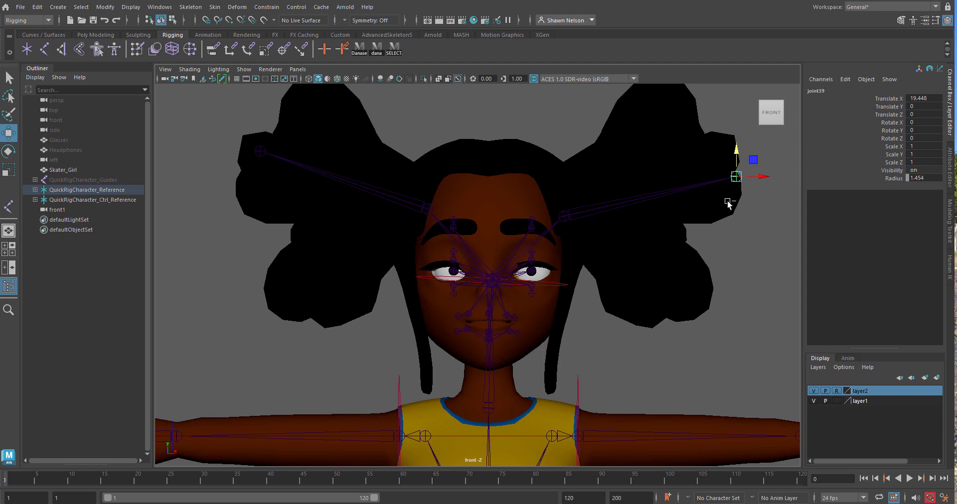
left_click(737, 177)
left_click_drag(736, 177, 550, 403)
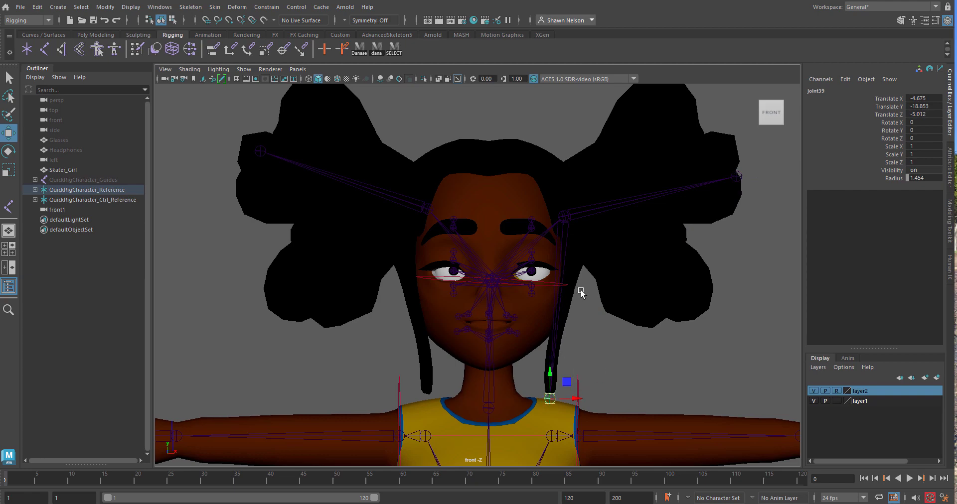
key("space")
left_click_drag(604, 328, 534, 272)
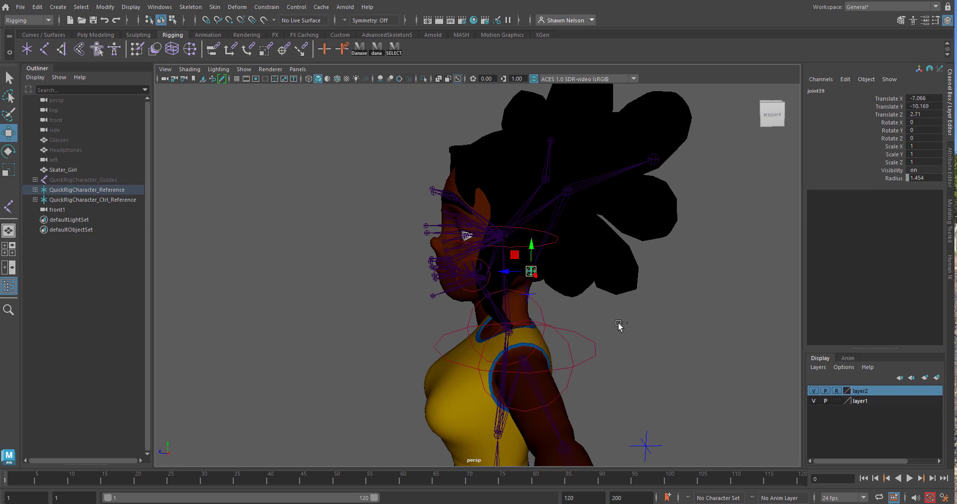
key("ctrl+z")
key("ctrl+z")
In the side view, draw a three-joint chain in the empty space in front of the character's face
left_click_drag(617, 327, 577, 294, "alt")
key("space")
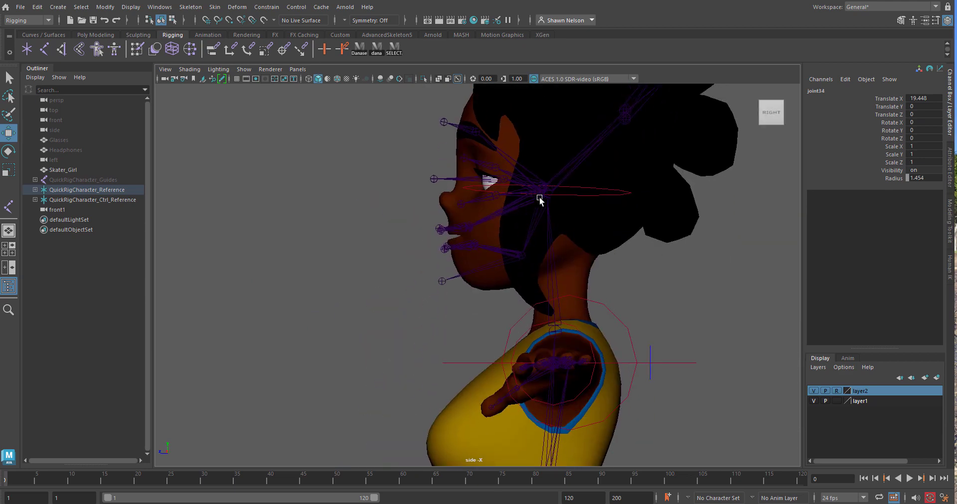
left_click(8, 206)
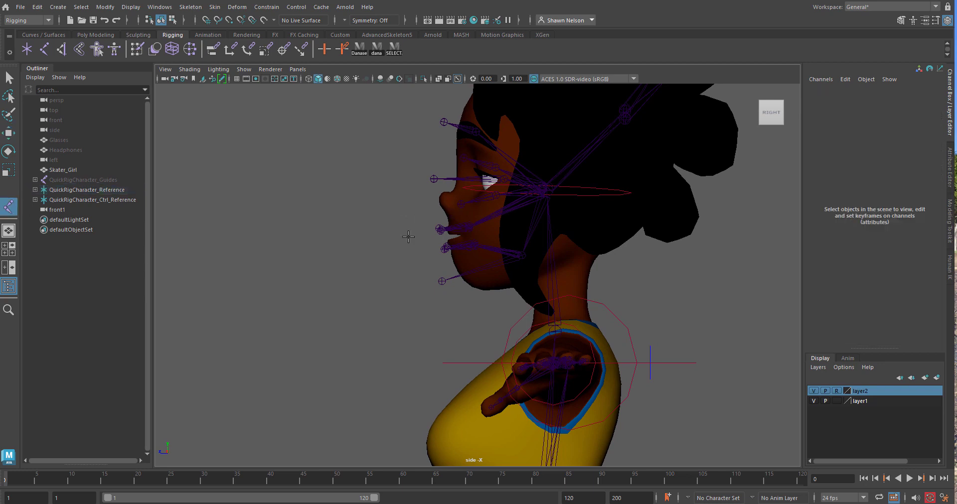
left_click(402, 193)
left_click(393, 264)
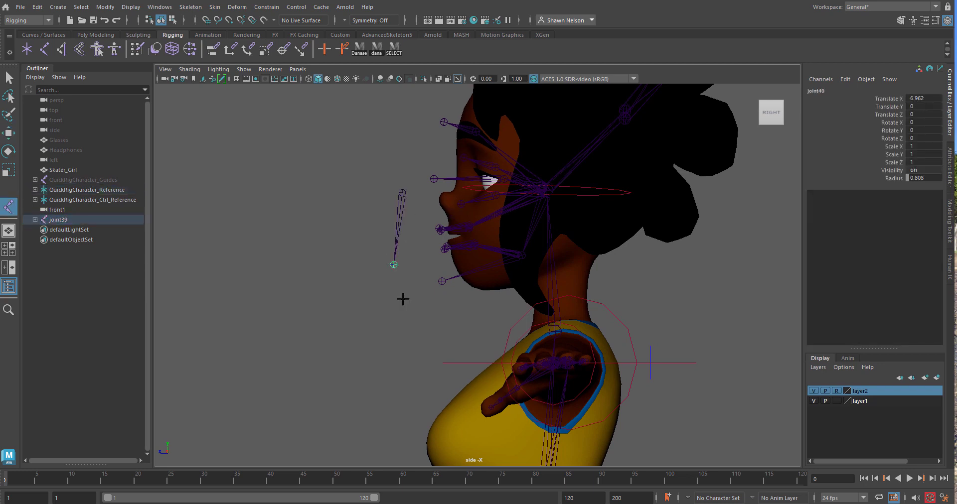
left_click(427, 338)
Rename the new three-joint chain HairLL and leave joint creation without keeping any stray joint
double_click(55, 220)
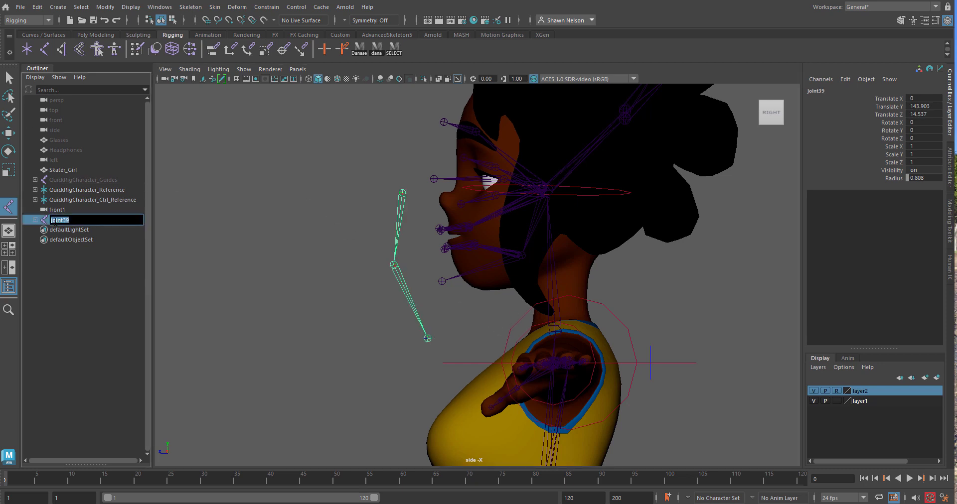
type("Hair")
key("Return")
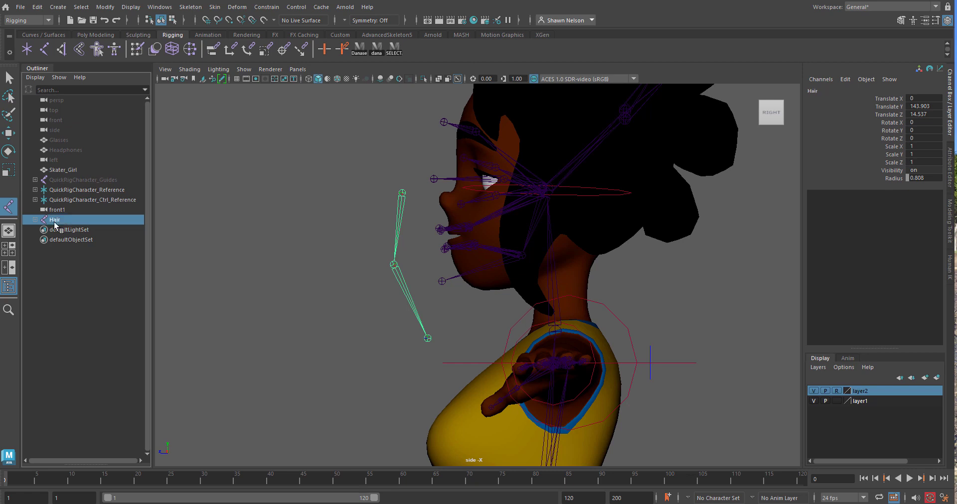
double_click(69, 221)
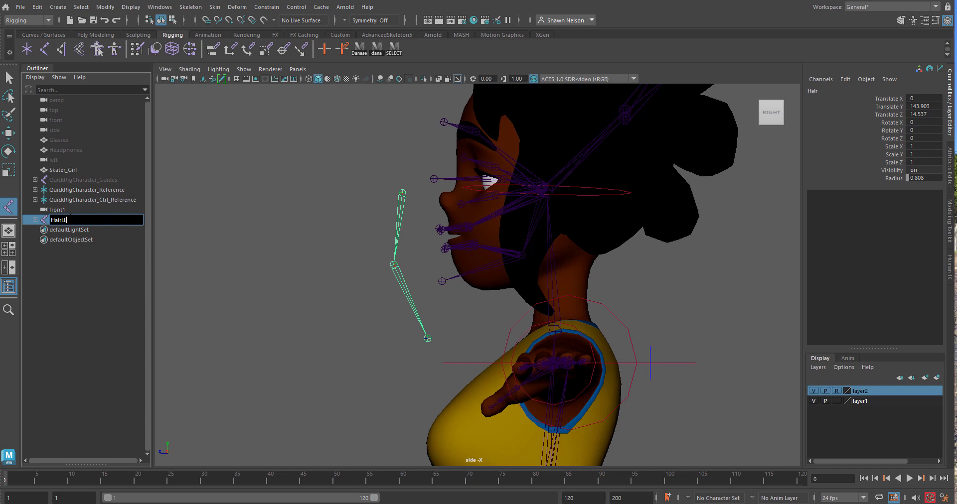
left_click(312, 287)
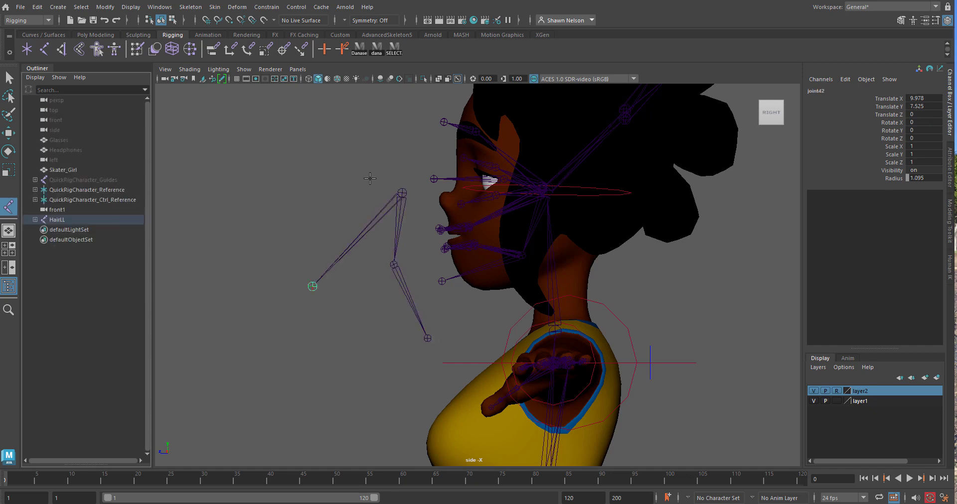
key("BackSpace")
key("Return")
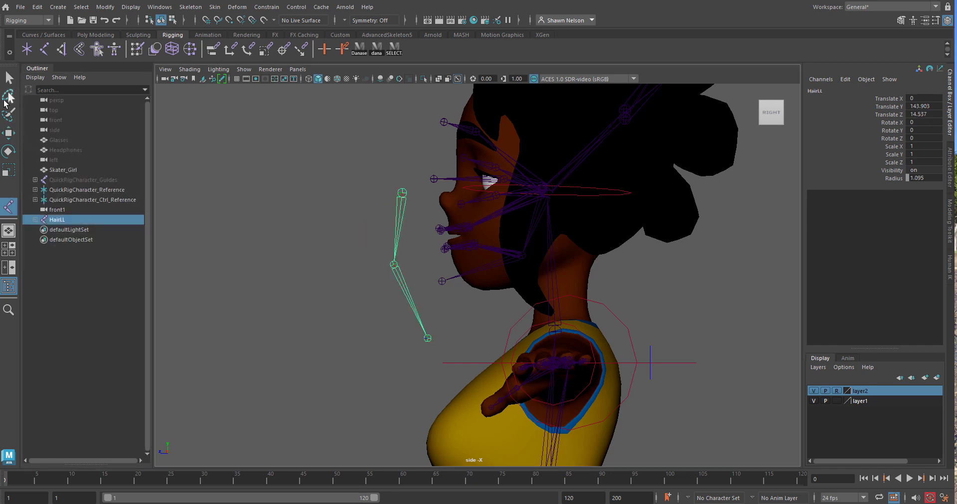
key("q")
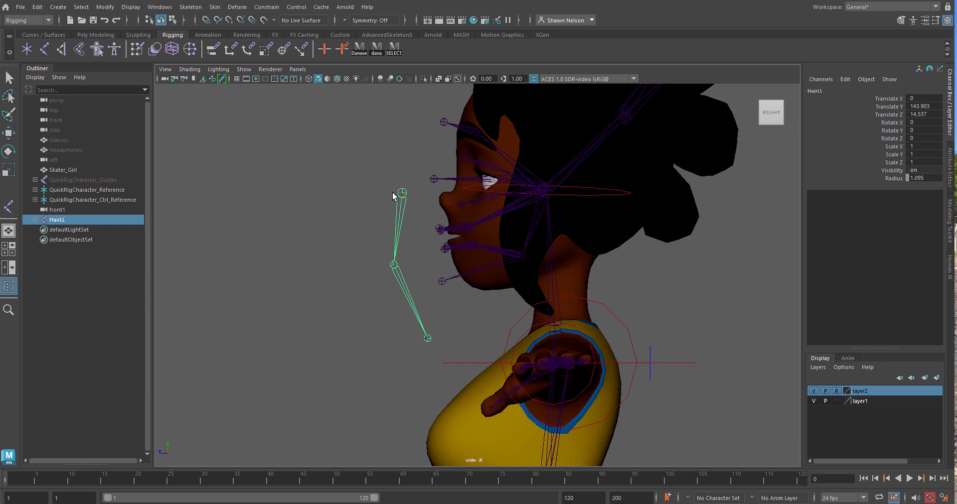
In the side view, move the HairLL chain onto the hanging hair strand and fit its middle and tip joints to it
key("w")
left_click_drag(402, 192, 530, 203)
left_click_drag(530, 190, 529, 197)
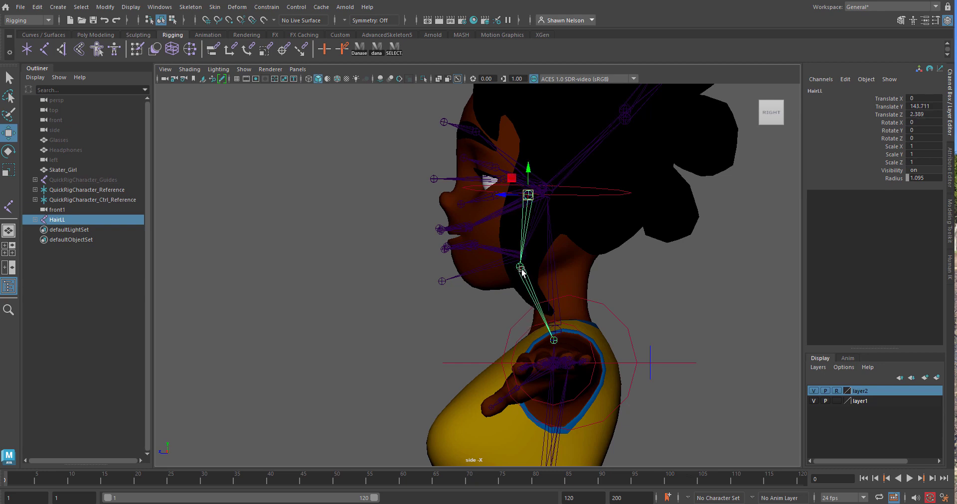
left_click(553, 341)
left_click_drag(553, 341, 557, 320)
left_click(521, 268)
left_click_drag(520, 267, 589, 280)
In the front view, shift the HairLL chain sideways into the character's left hair strand and align its middle and tip joints
key("Up")
key("space")
left_click(566, 347)
left_click_drag(590, 349, 581, 350)
left_click(557, 396)
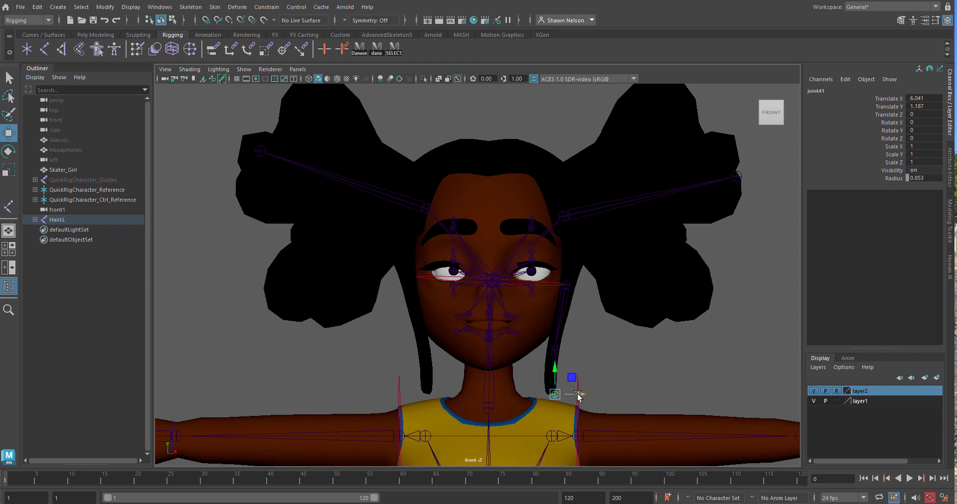
left_click_drag(578, 396, 573, 396)
Duplicate the HairLL chain and move the copy across the face to the opposite hanging hair strand
left_click(567, 290)
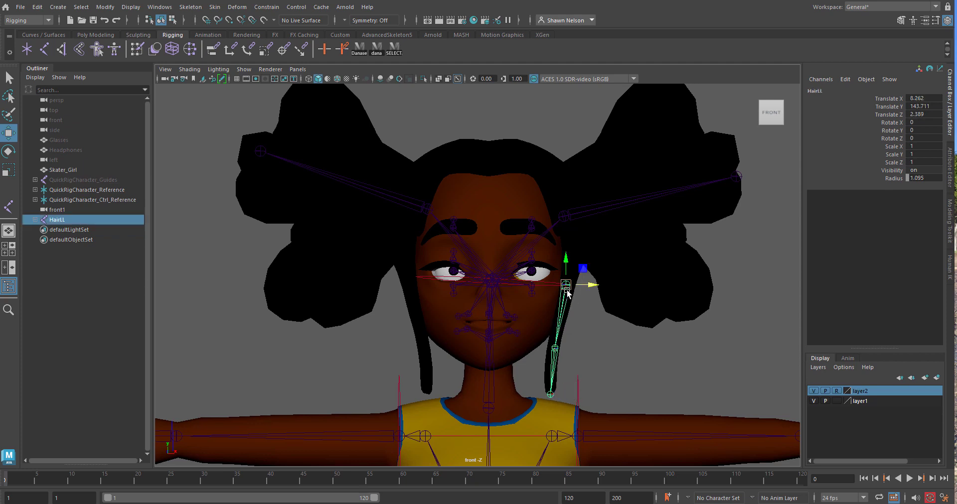
key("ctrl+d")
left_click_drag(581, 291, 424, 292)
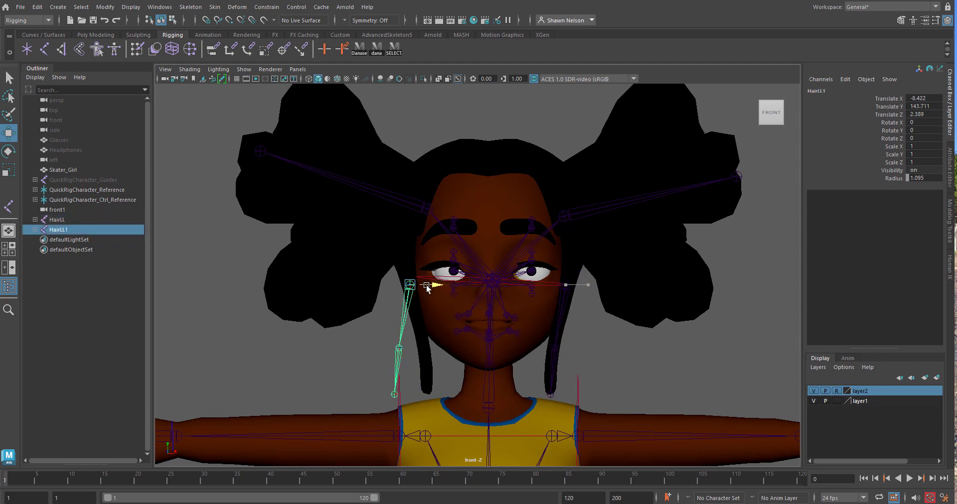
Align the copied chain's middle and tip joints inside the opposite hair strand and rename the chain HairRL
left_click(399, 348)
left_click_drag(422, 349, 447, 354)
left_click(417, 395)
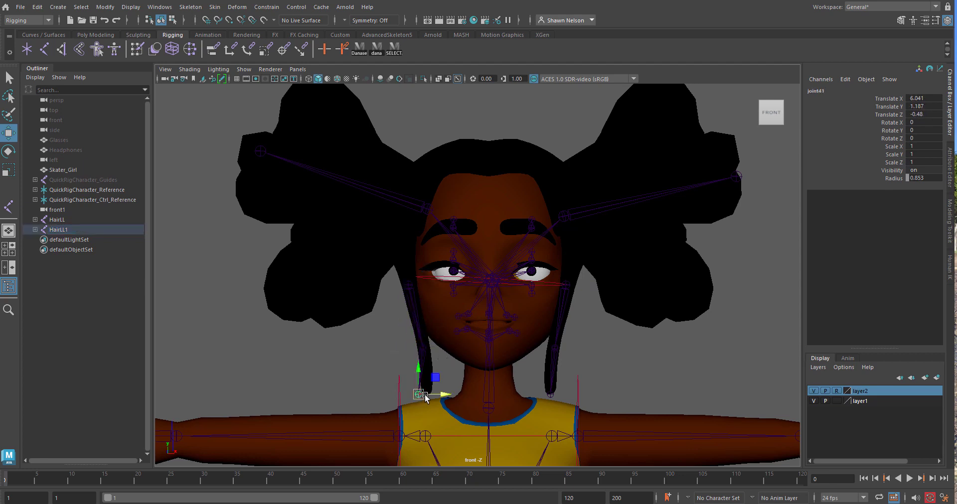
left_click_drag(427, 391, 438, 395)
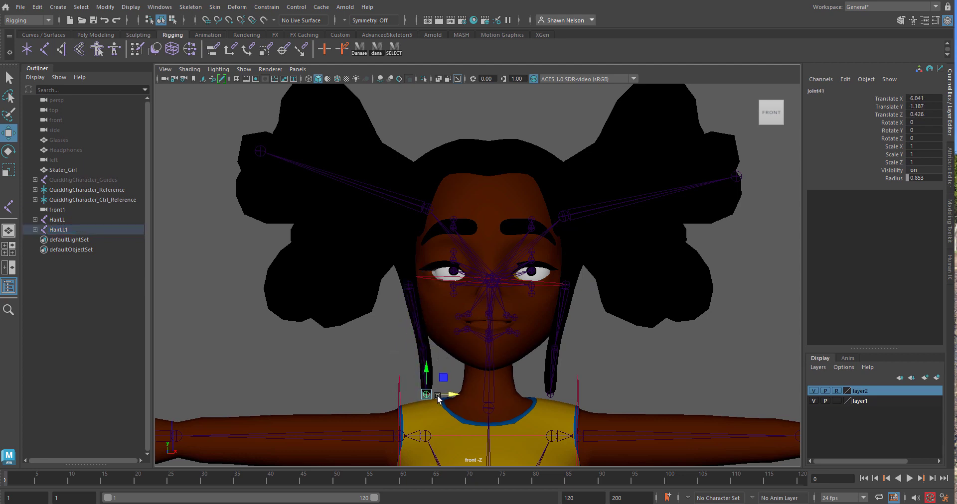
left_click(411, 287)
double_click(58, 230)
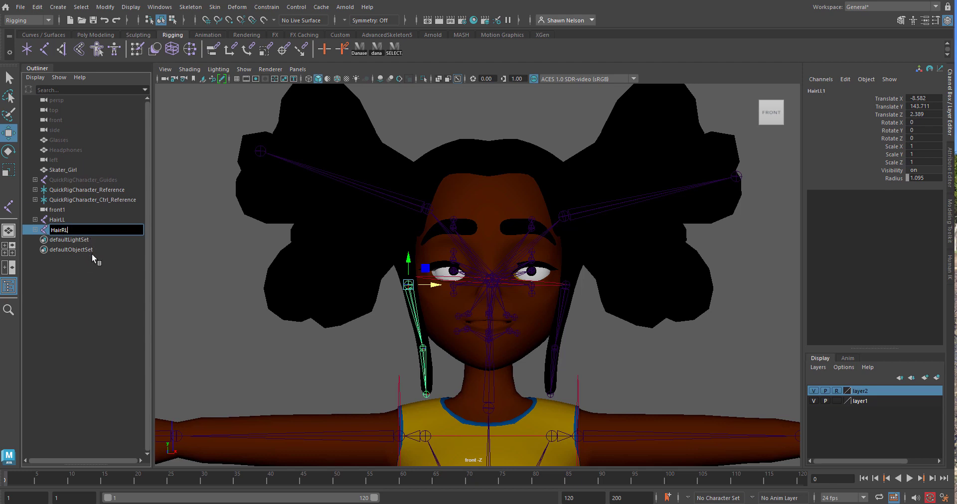
Parent the HairLL and HairRL chains to the QuickRigCharacter_Head joint and inspect both strands from several angles
left_click(568, 294, "shift")
key("space")
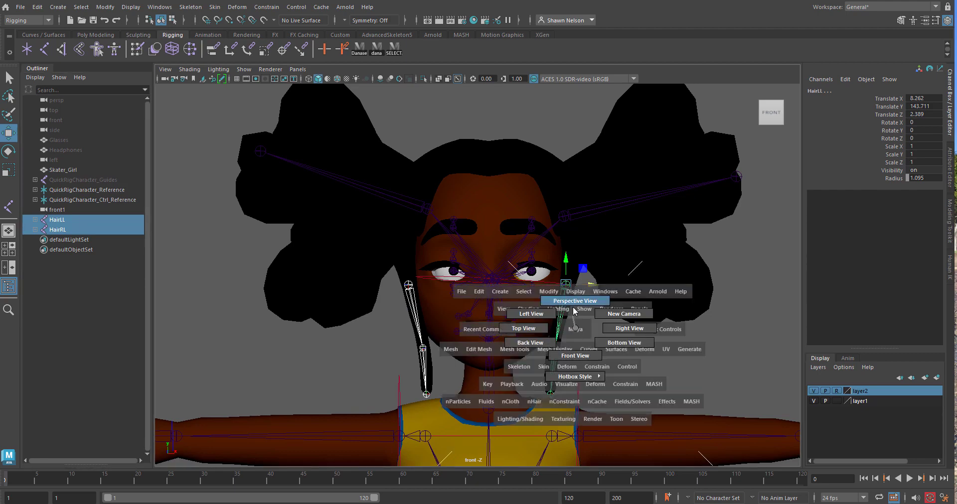
left_click_drag(577, 332, 573, 305)
left_click_drag(529, 270, 616, 325, "alt")
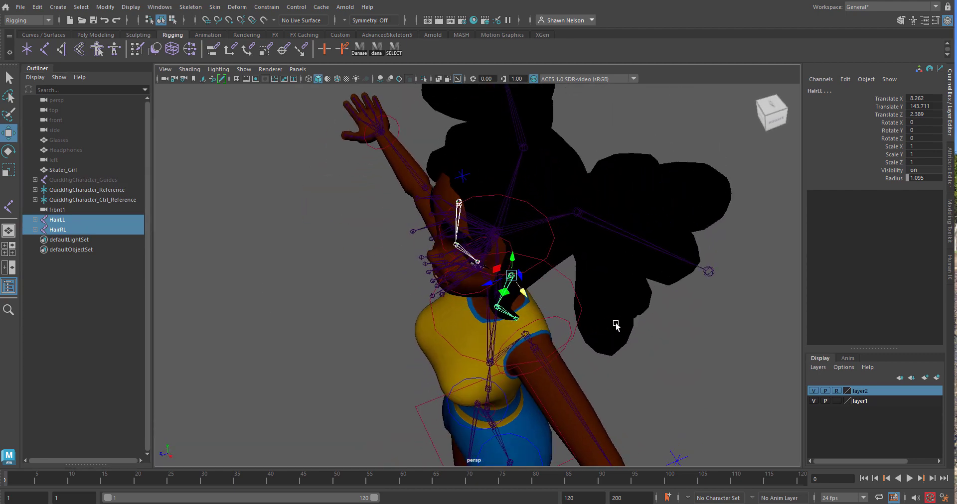
left_click(508, 230, "shift")
key("p")
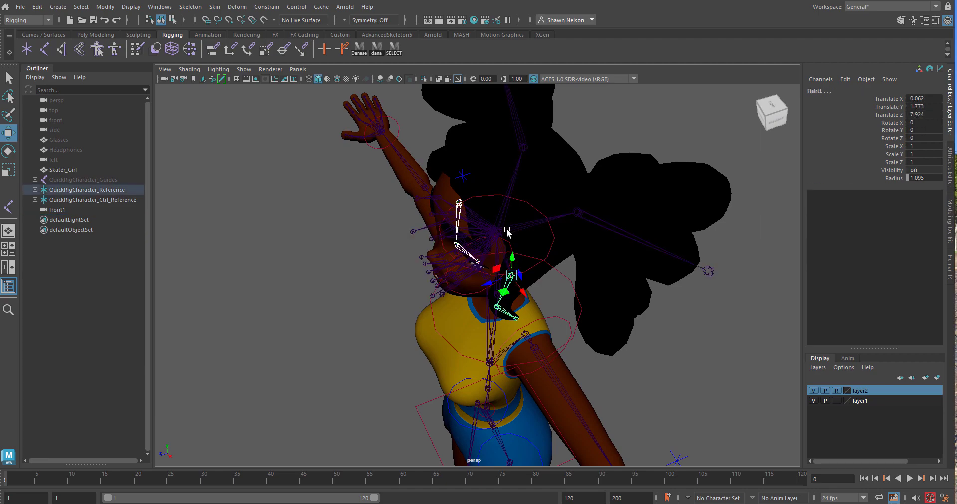
left_click_drag(505, 255, 406, 242, "alt")
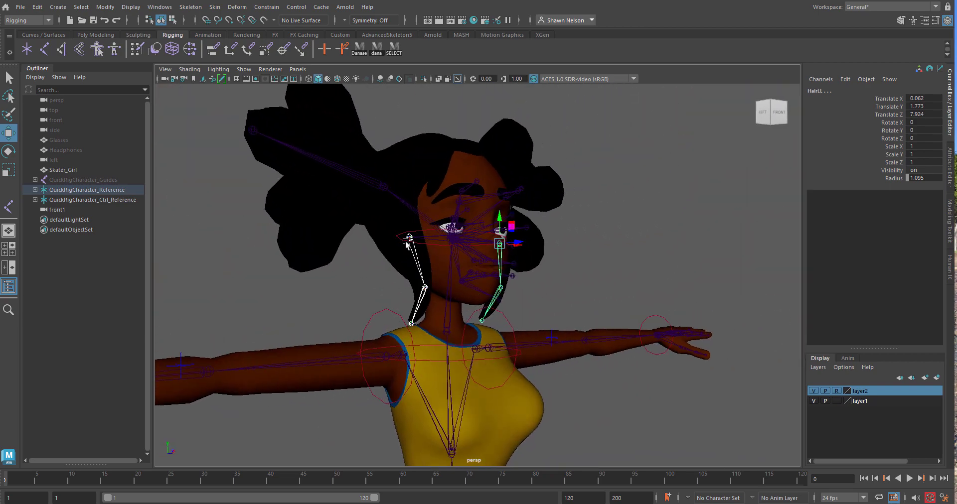
left_click_drag(518, 310, 472, 330, "alt")
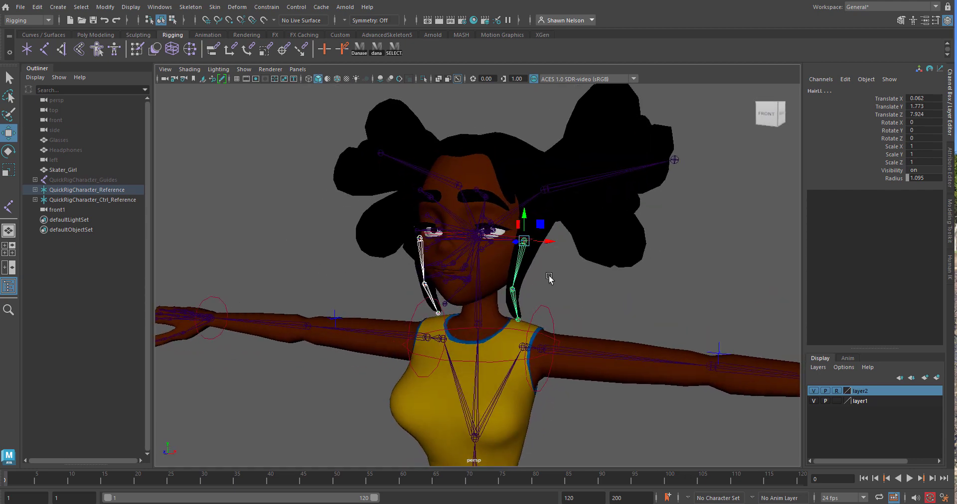
Check the joints beneath the neck and Jaw joints from the side and try rotating the Jaw joint
scroll(549, 277, "up", 5)
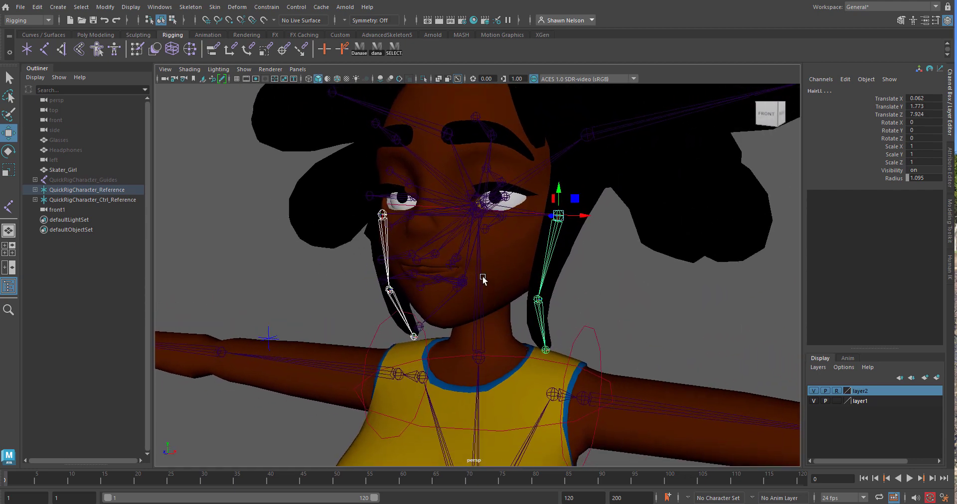
left_click(482, 277)
left_click_drag(482, 278, 468, 318, "alt")
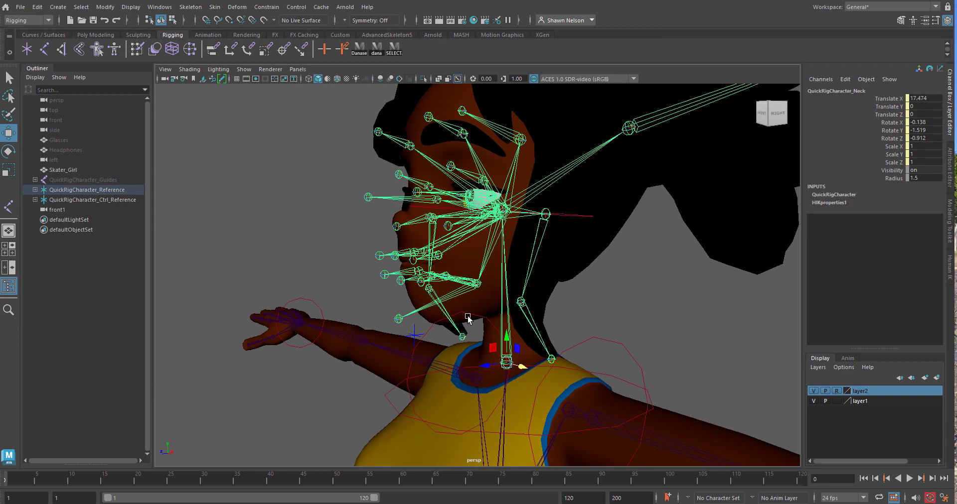
left_click(455, 295)
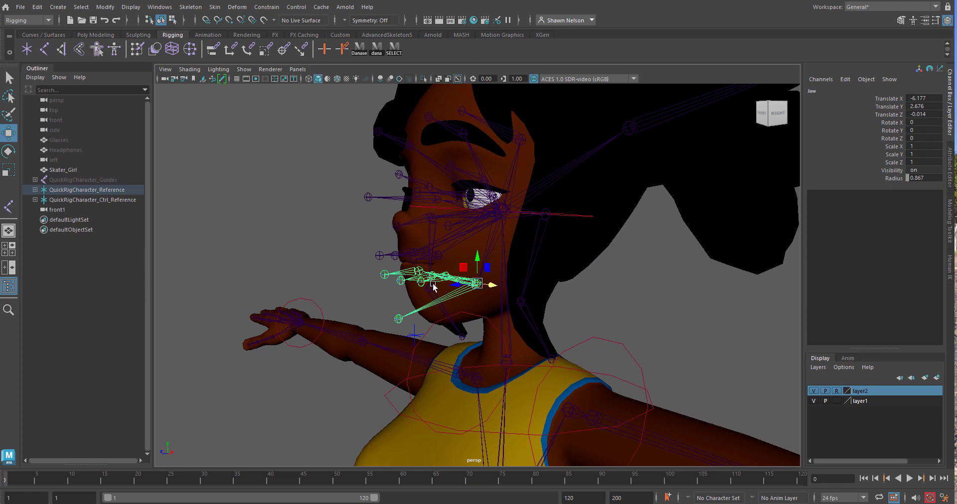
key("e")
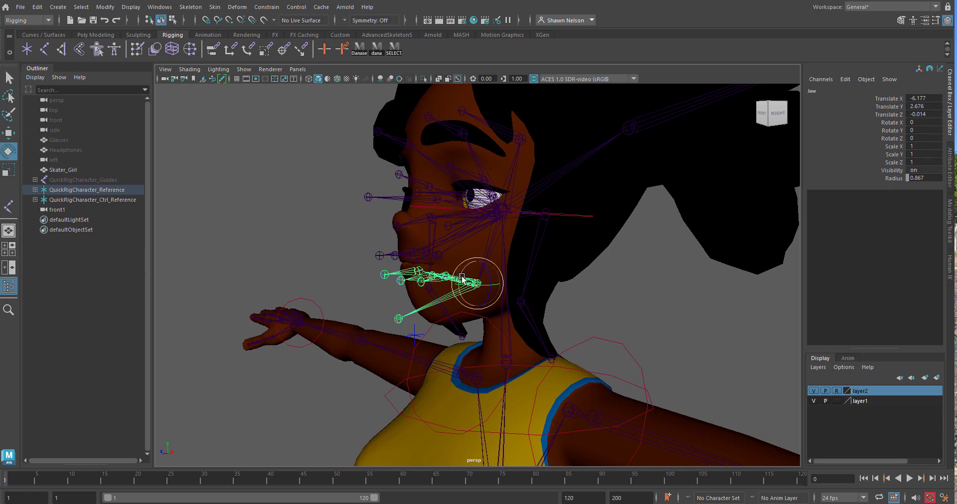
left_click_drag(462, 278, 454, 258)
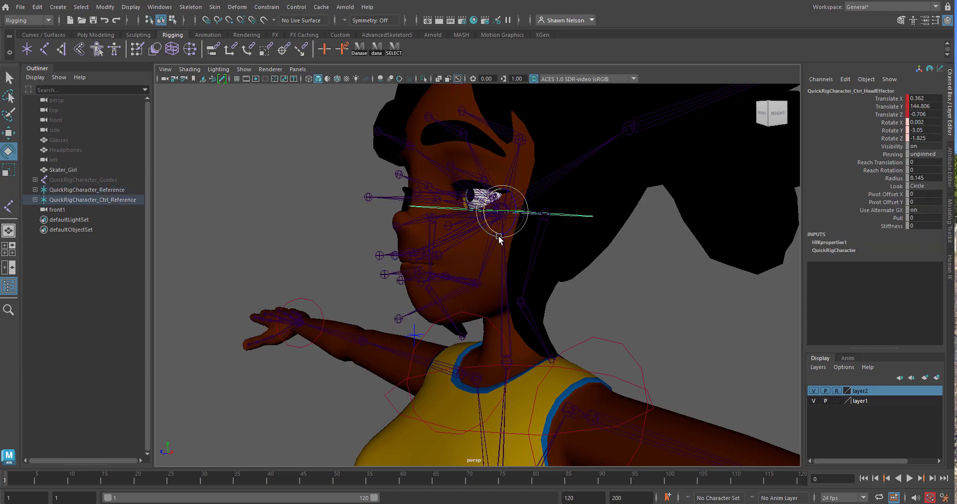
Examine the head effector control and the facial and hair joints parented under QuickRigCharacter_Head from several angles
left_click(590, 218)
left_click_drag(591, 217, 619, 249, "alt")
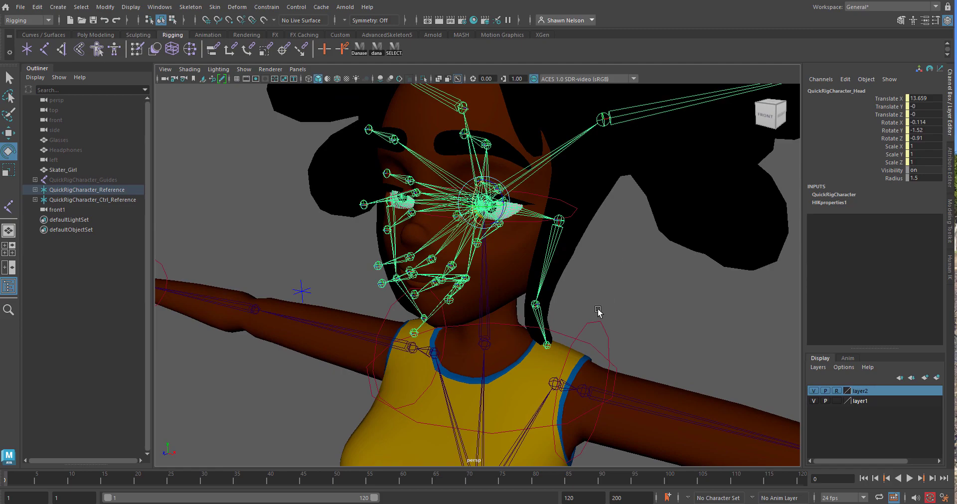
left_click_drag(598, 310, 579, 304, "alt")
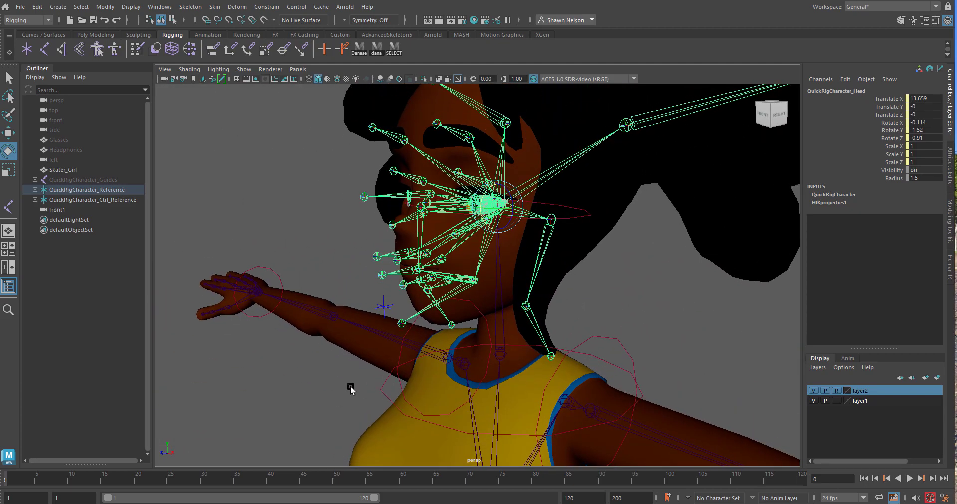